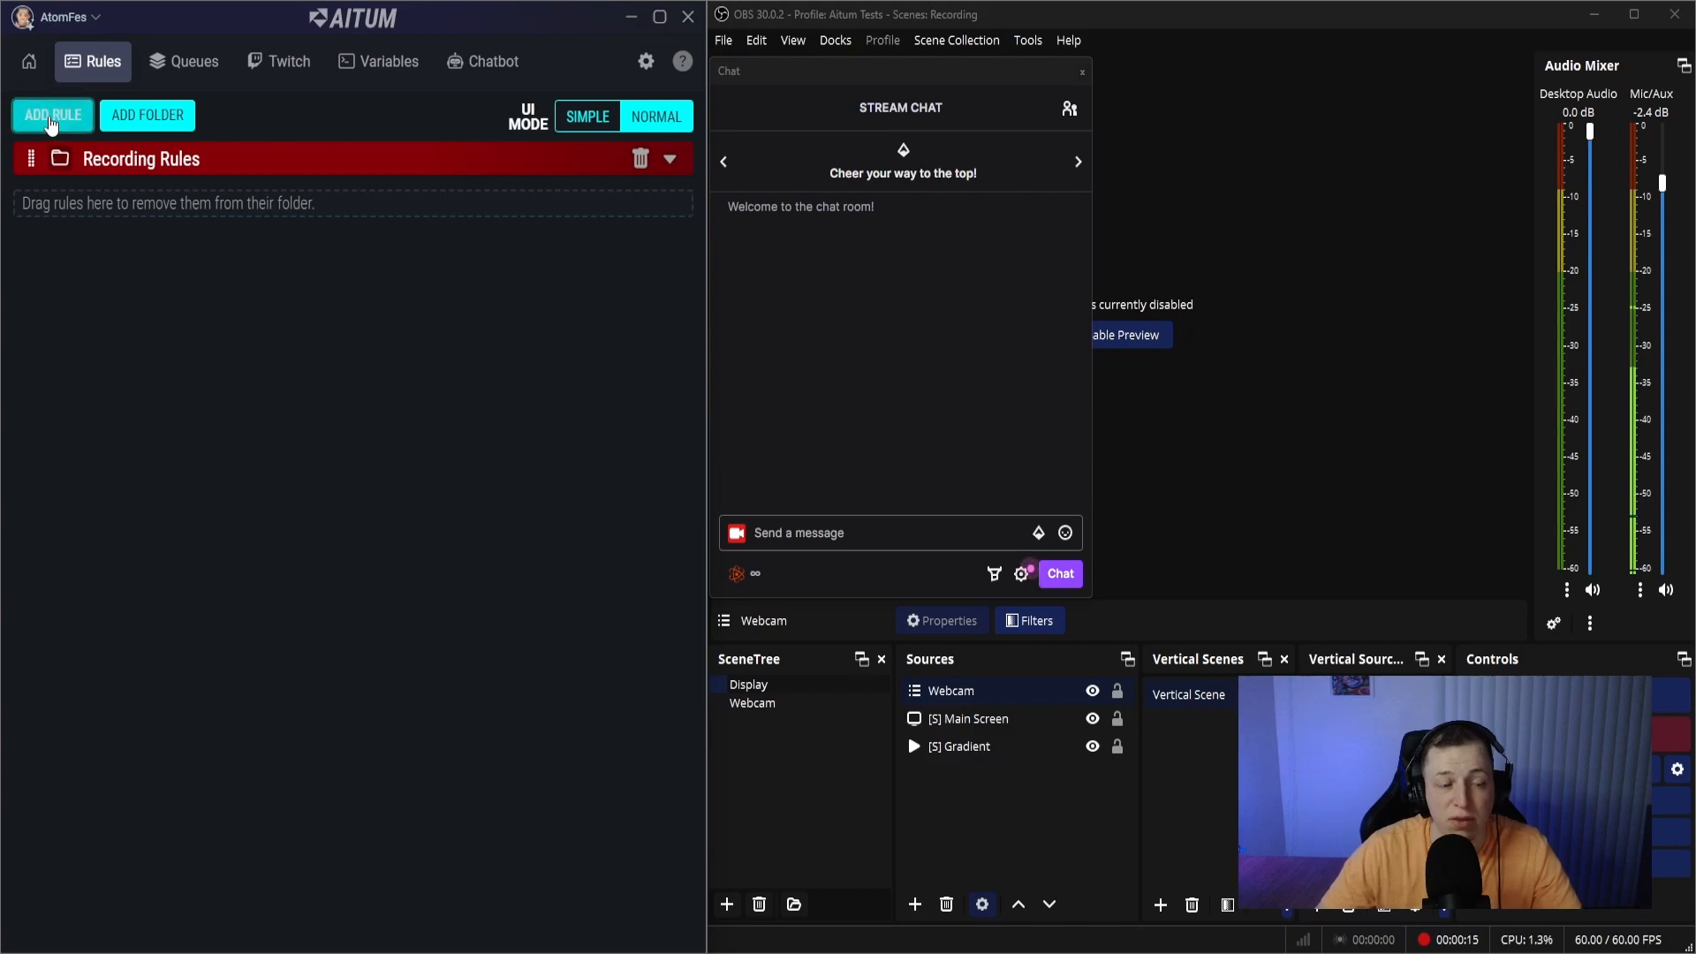
- Name the new rule Mute Me and add a trigger with Twitch as its device
{"action": "left_click", "coordinate": [30, 209]}
{"action": "type", "text": "Mute Me"}
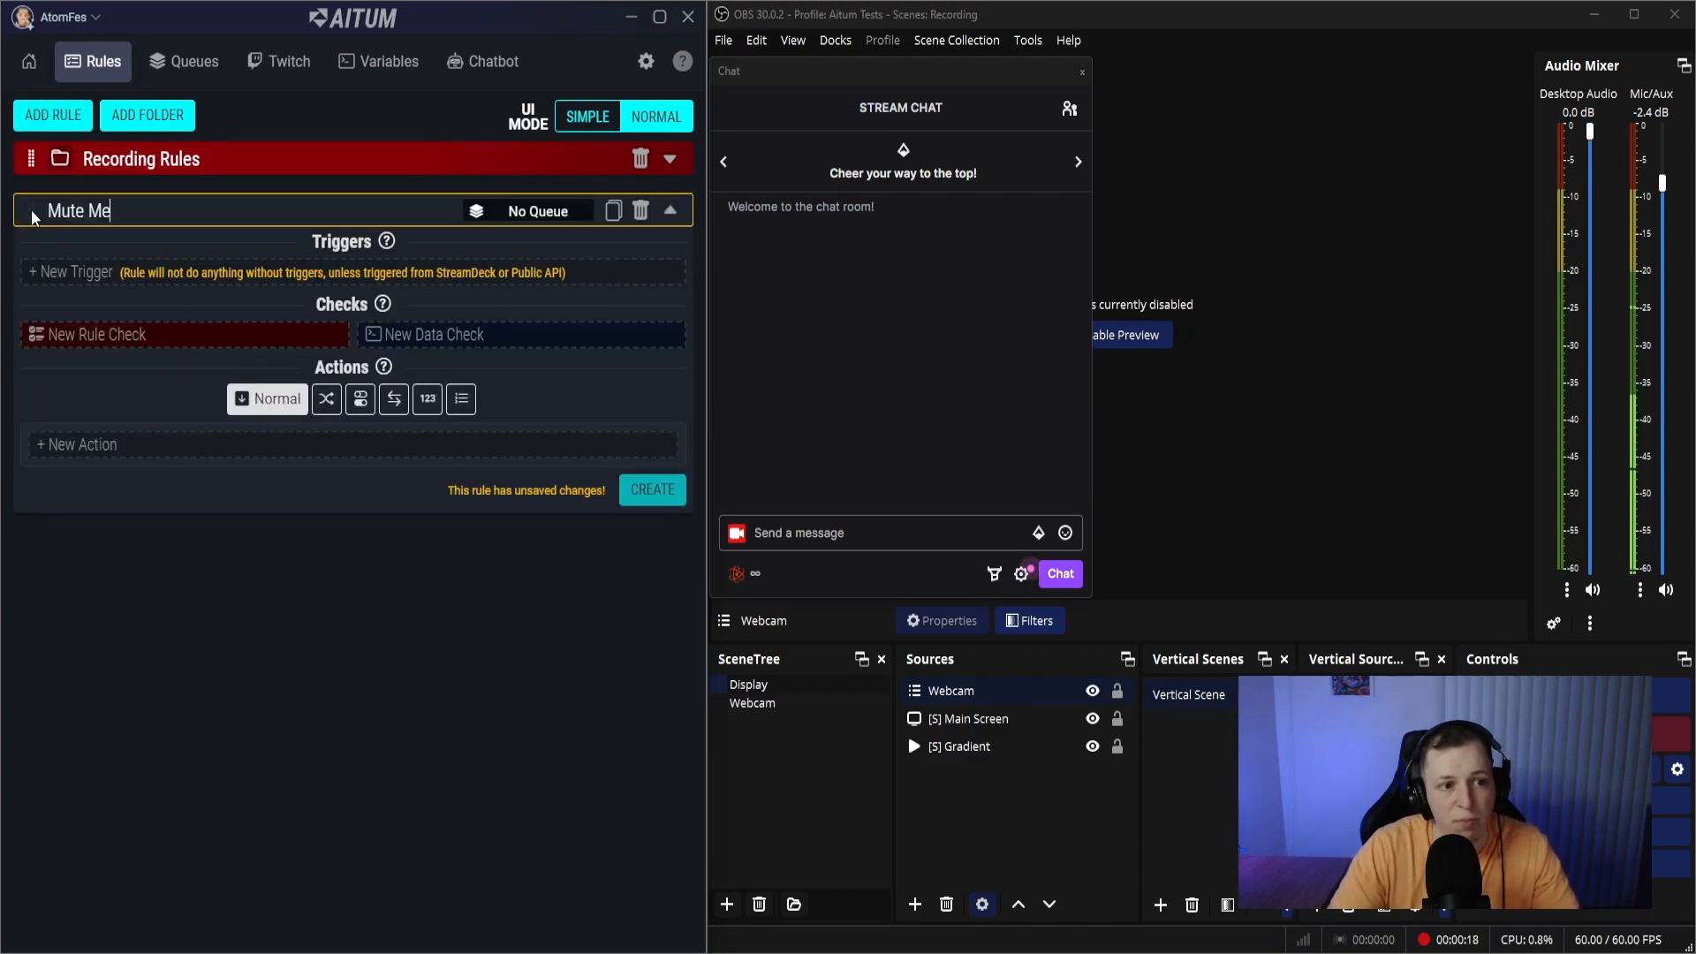
{"action": "left_click", "coordinate": [83, 272]}
{"action": "left_click", "coordinate": [86, 341]}
{"action": "left_click", "coordinate": [101, 456]}
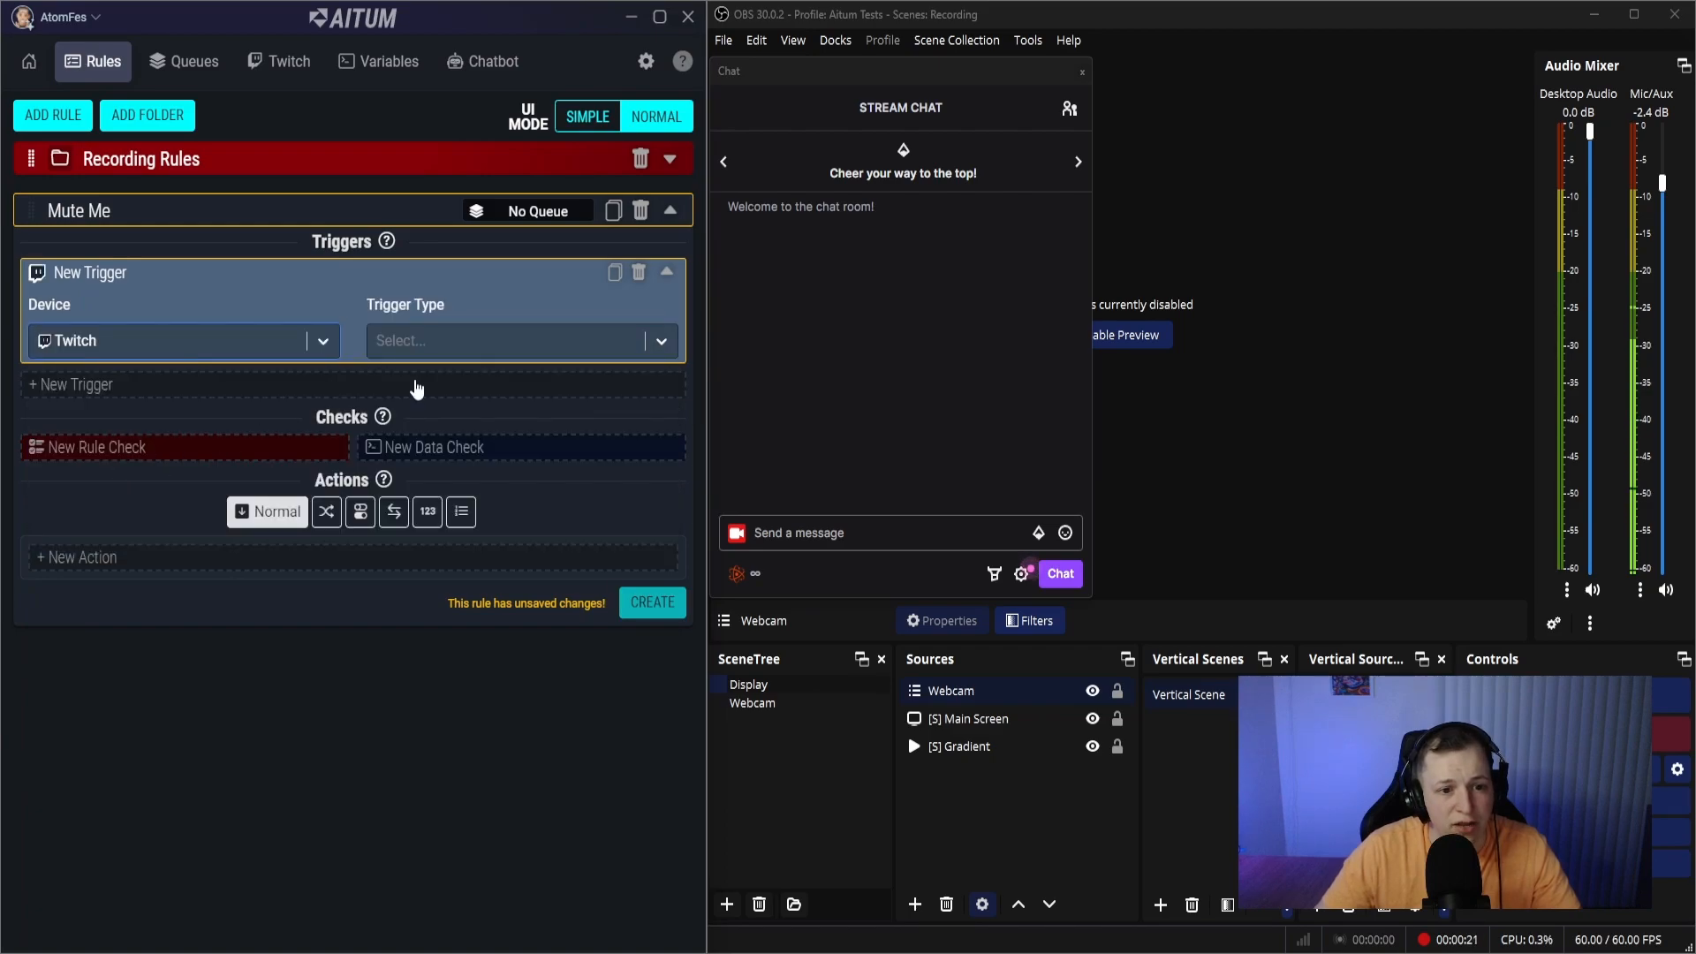
- Set the Twitch trigger's type to Chat Message and its chat message text to mute
{"action": "left_click", "coordinate": [425, 340]}
{"action": "type", "text": "ch"}
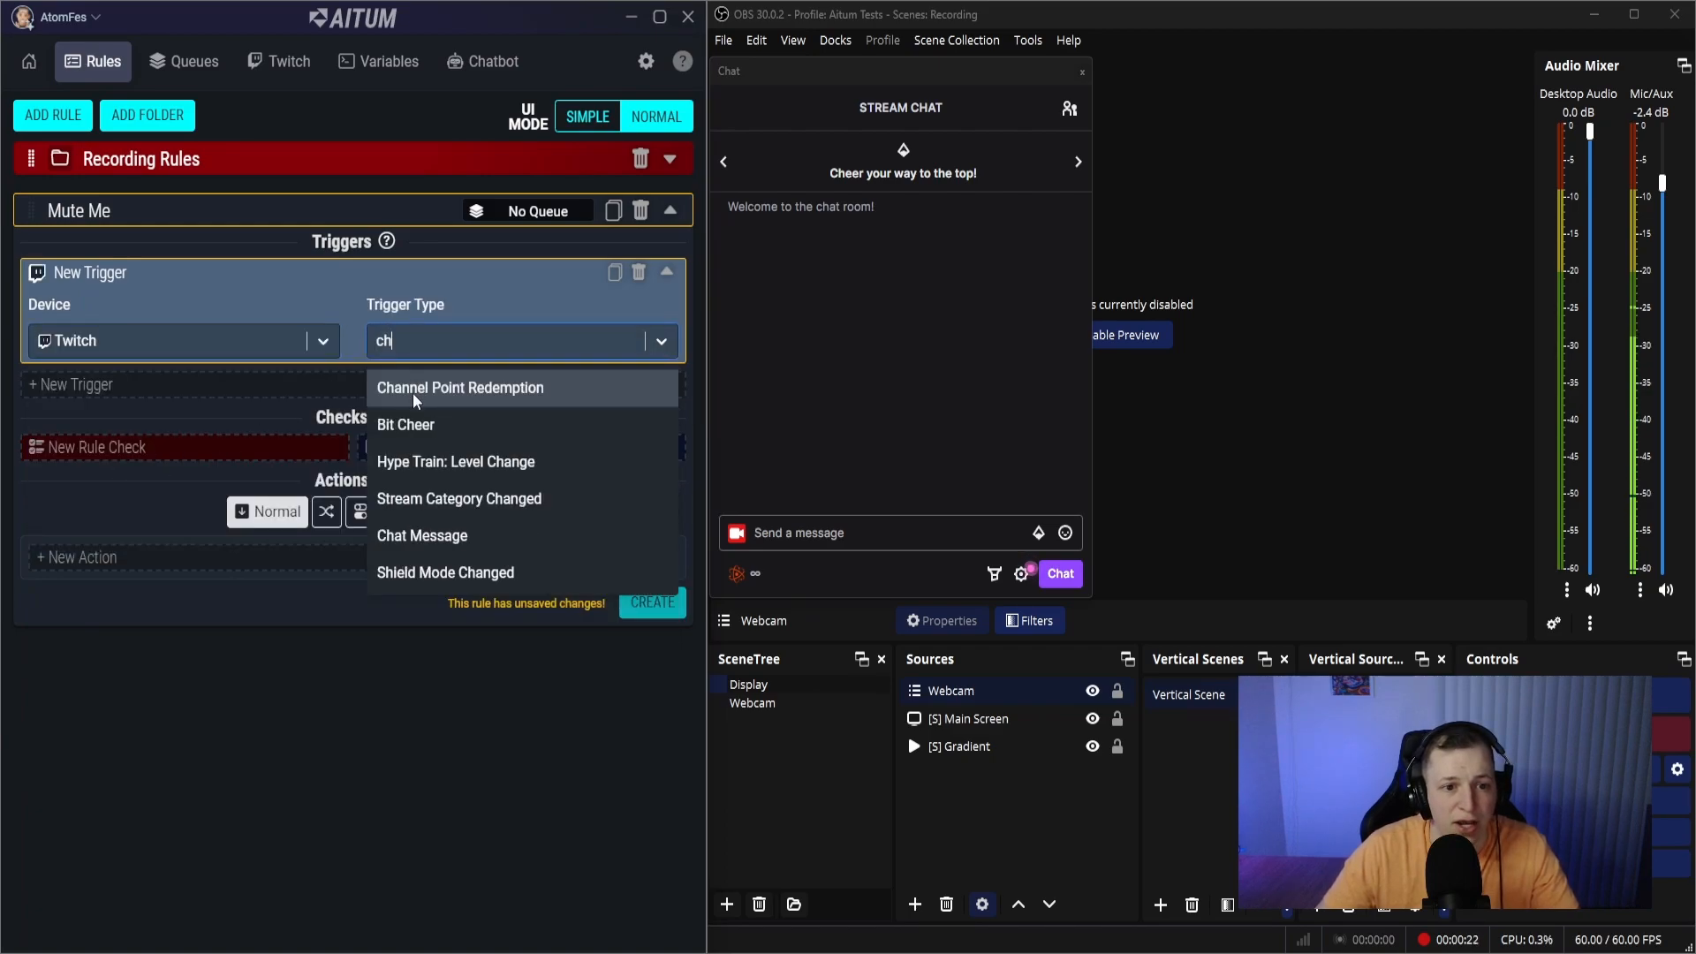
{"action": "left_click", "coordinate": [431, 540]}
{"action": "left_click", "coordinate": [424, 436]}
{"action": "type", "text": "mute"}
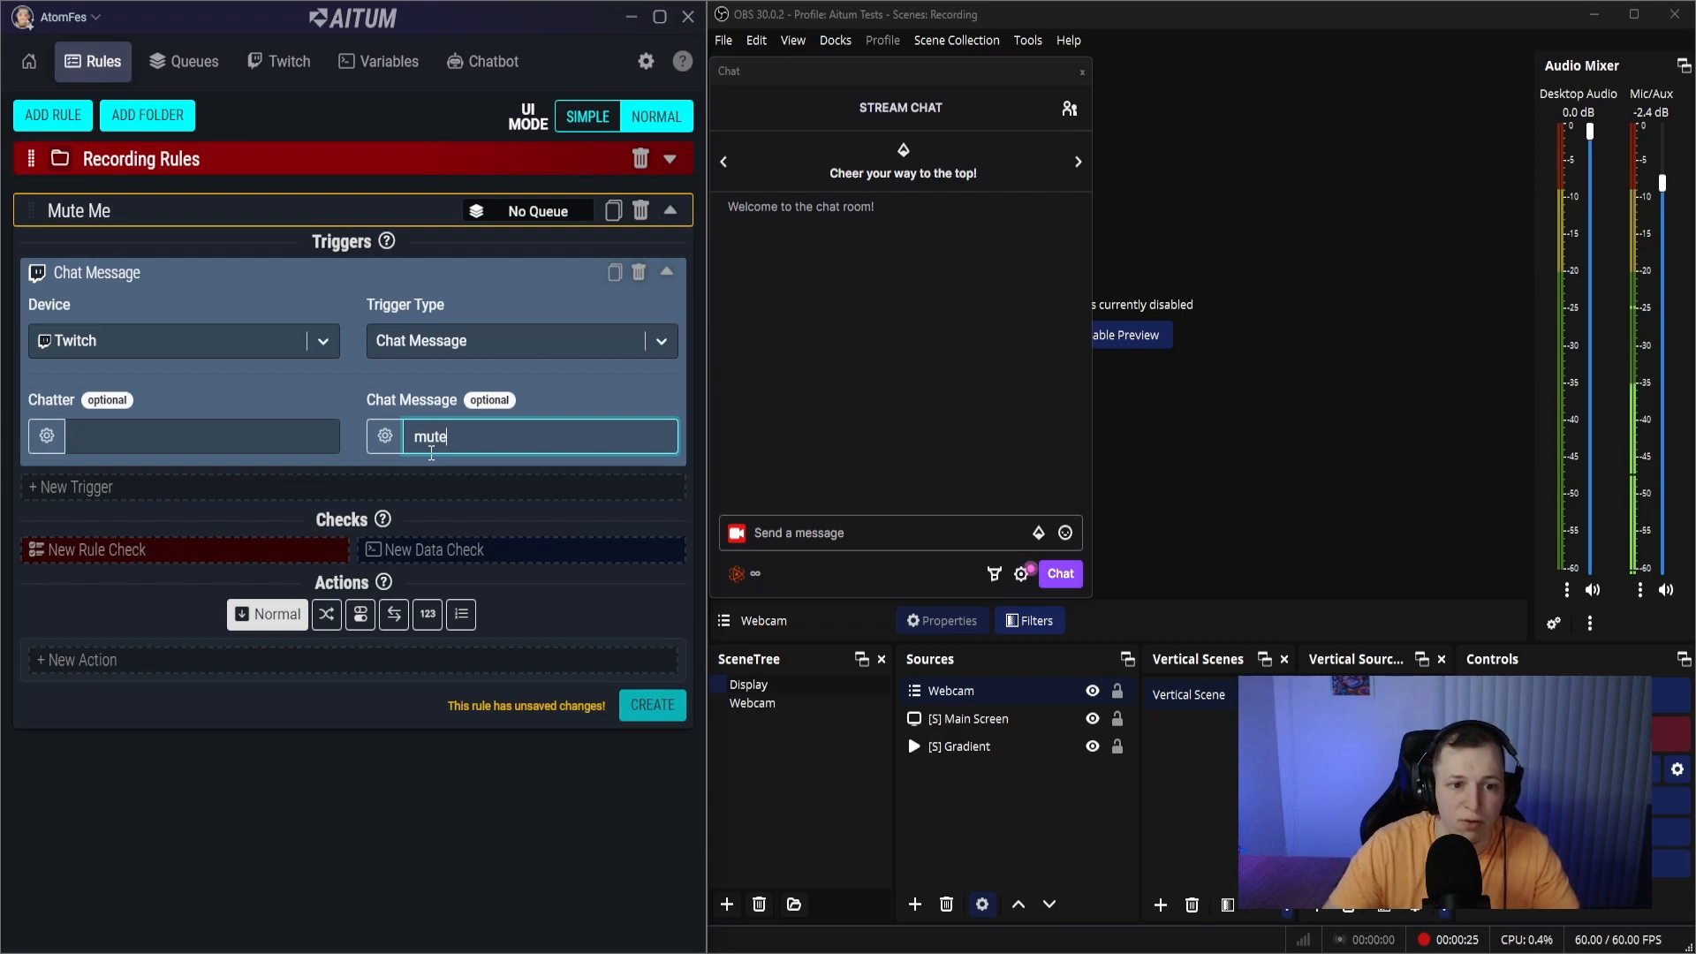
- Add an action to the rule with OBS as the device and Mute Audio as the action type
{"action": "left_click", "coordinate": [173, 674]}
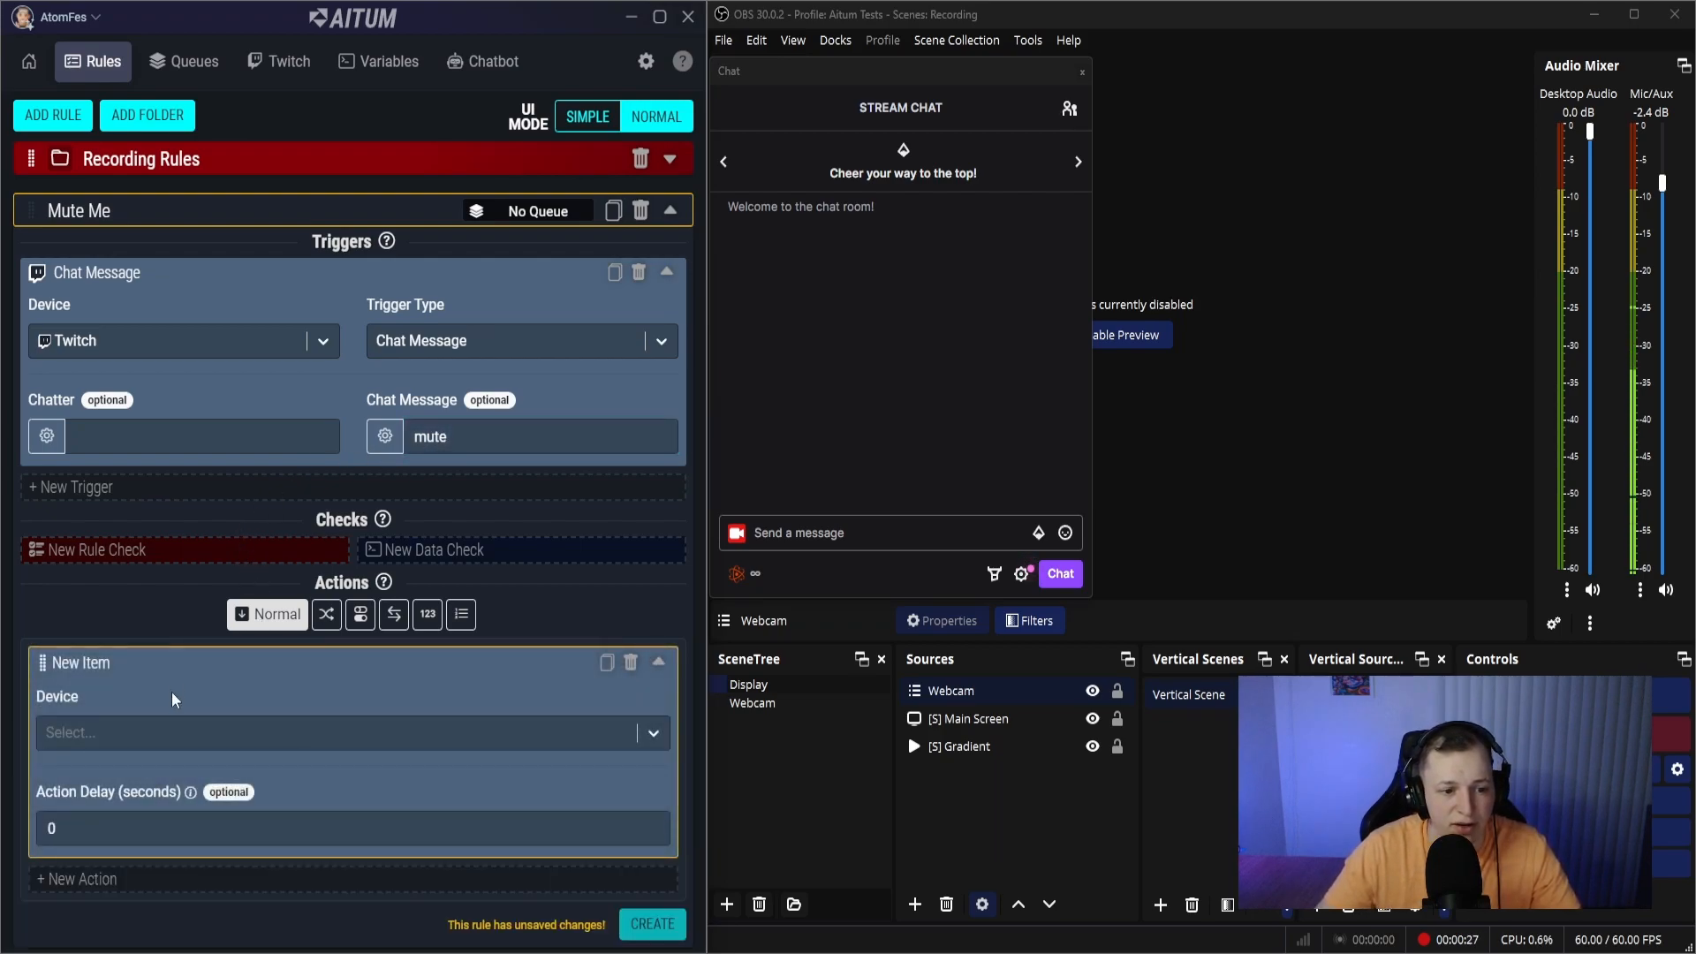
{"action": "left_click", "coordinate": [159, 742]}
{"action": "left_click", "coordinate": [124, 812]}
{"action": "left_click", "coordinate": [437, 733]}
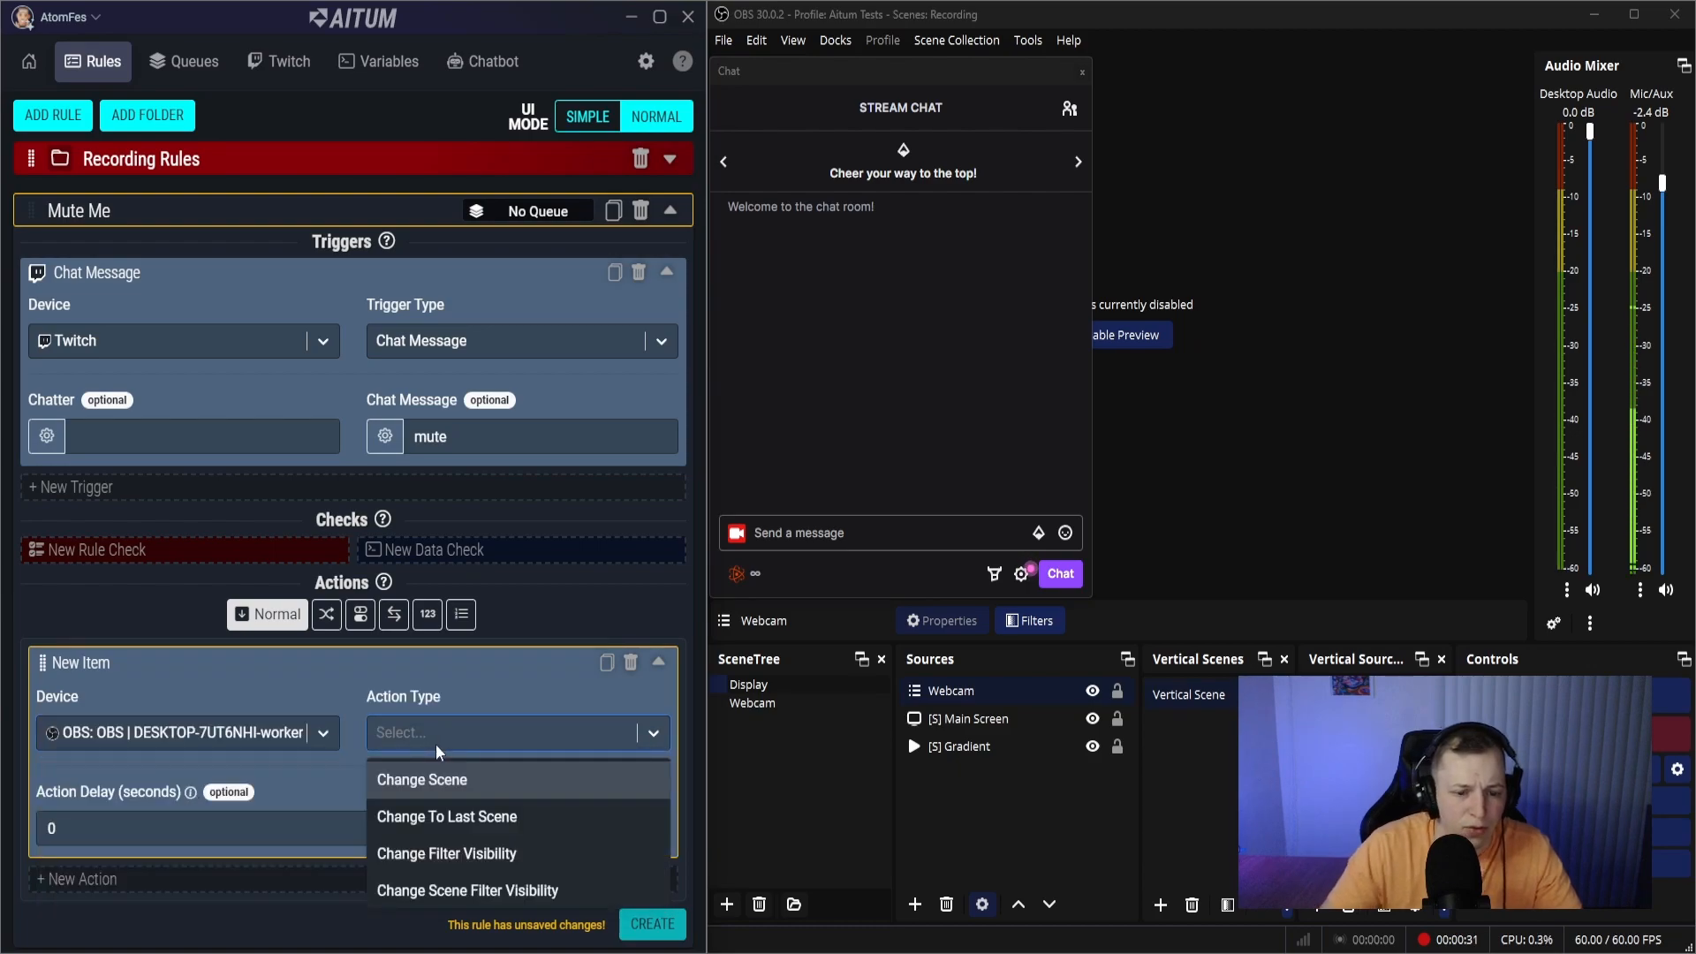
{"action": "type", "text": "aud"}
{"action": "left_click", "coordinate": [428, 776]}
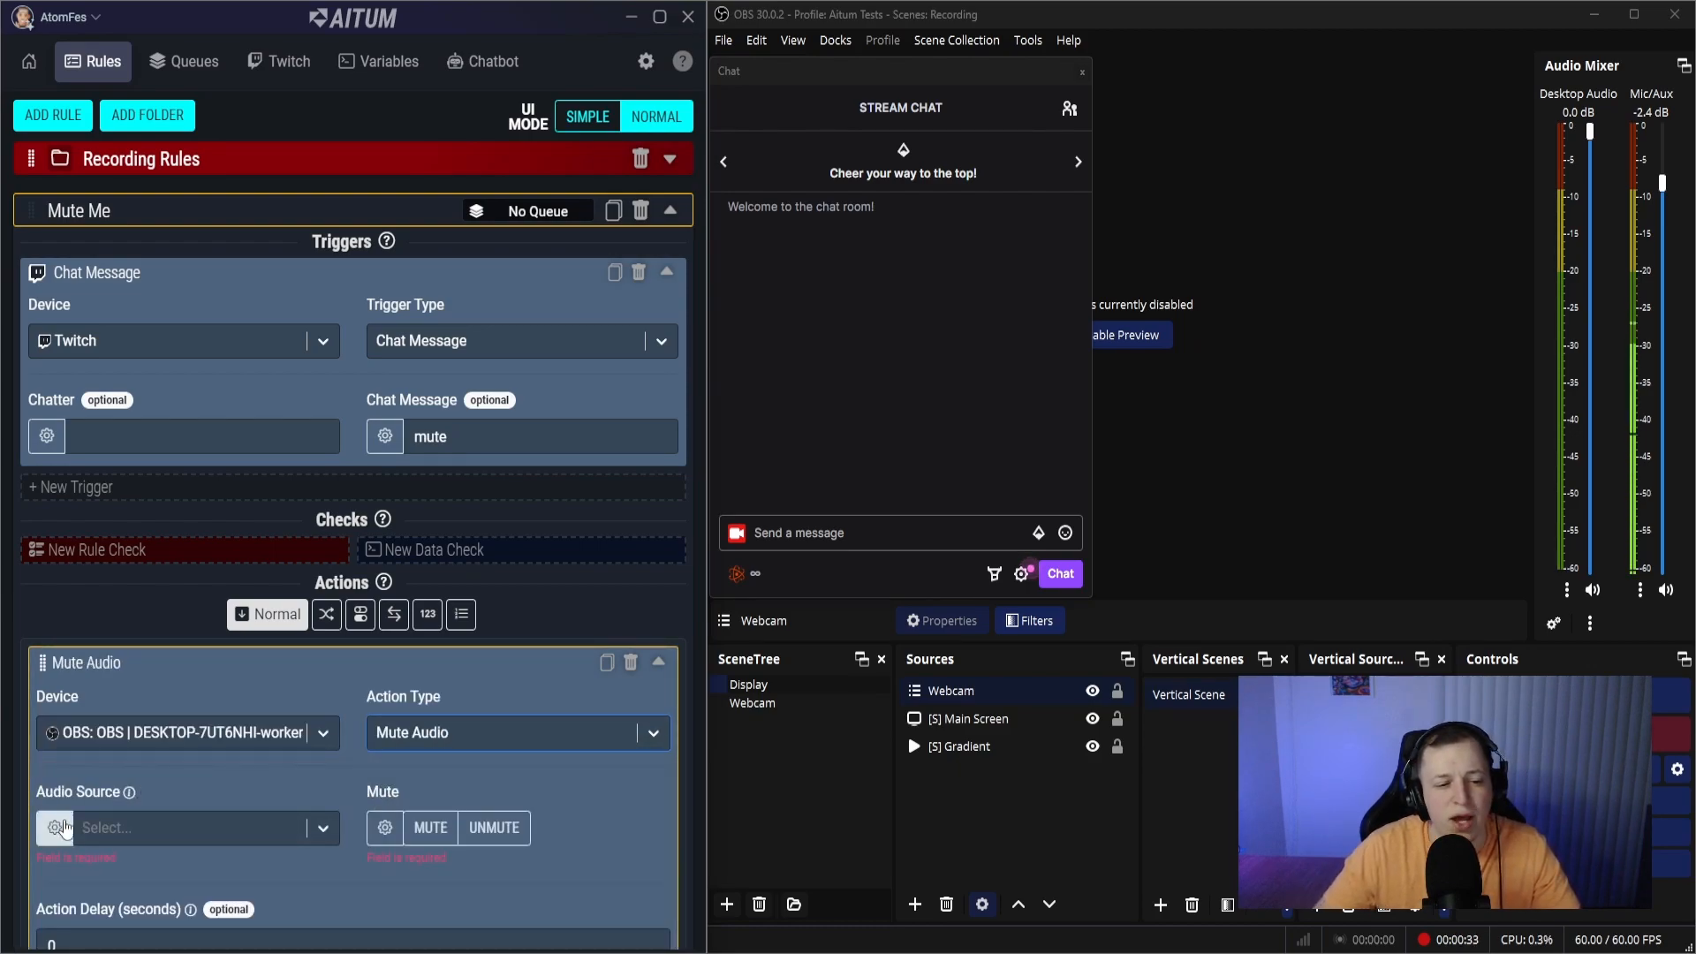
- Set the Mute Audio action to mute the Mic/Aux audio source
{"action": "left_click", "coordinate": [124, 827]}
{"action": "left_click", "coordinate": [120, 660]}
{"action": "scroll", "coordinate": [405, 751], "scroll_direction": "down", "scroll_amount": 1}
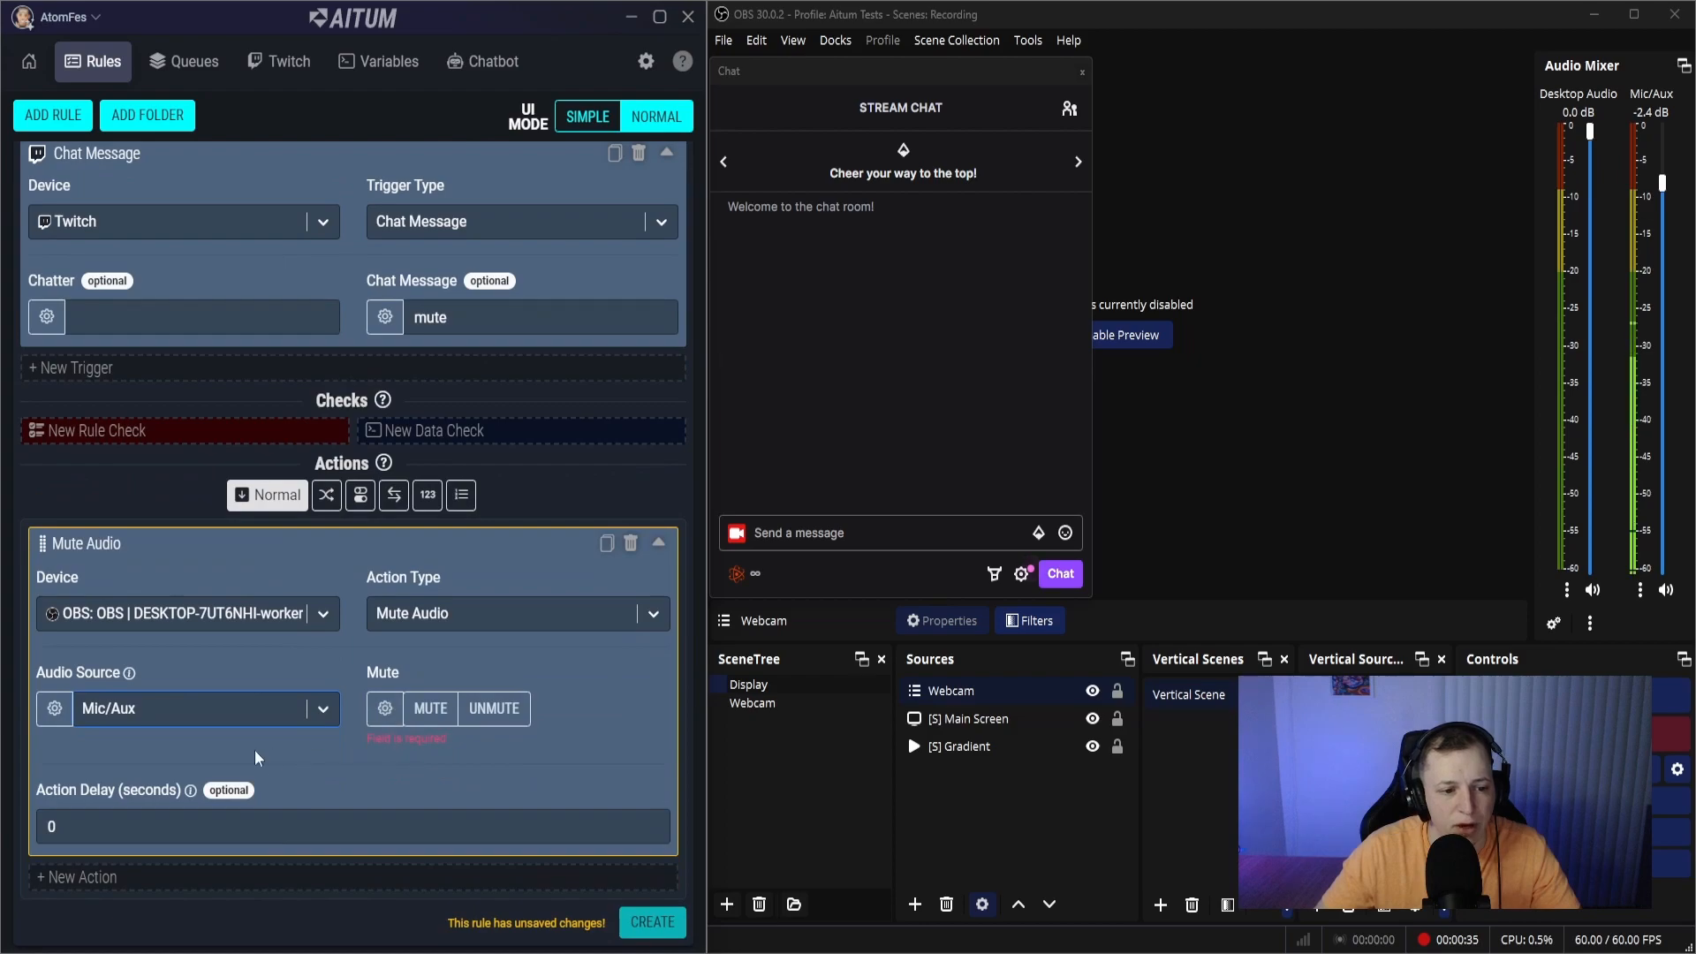
{"action": "left_click", "coordinate": [430, 731]}
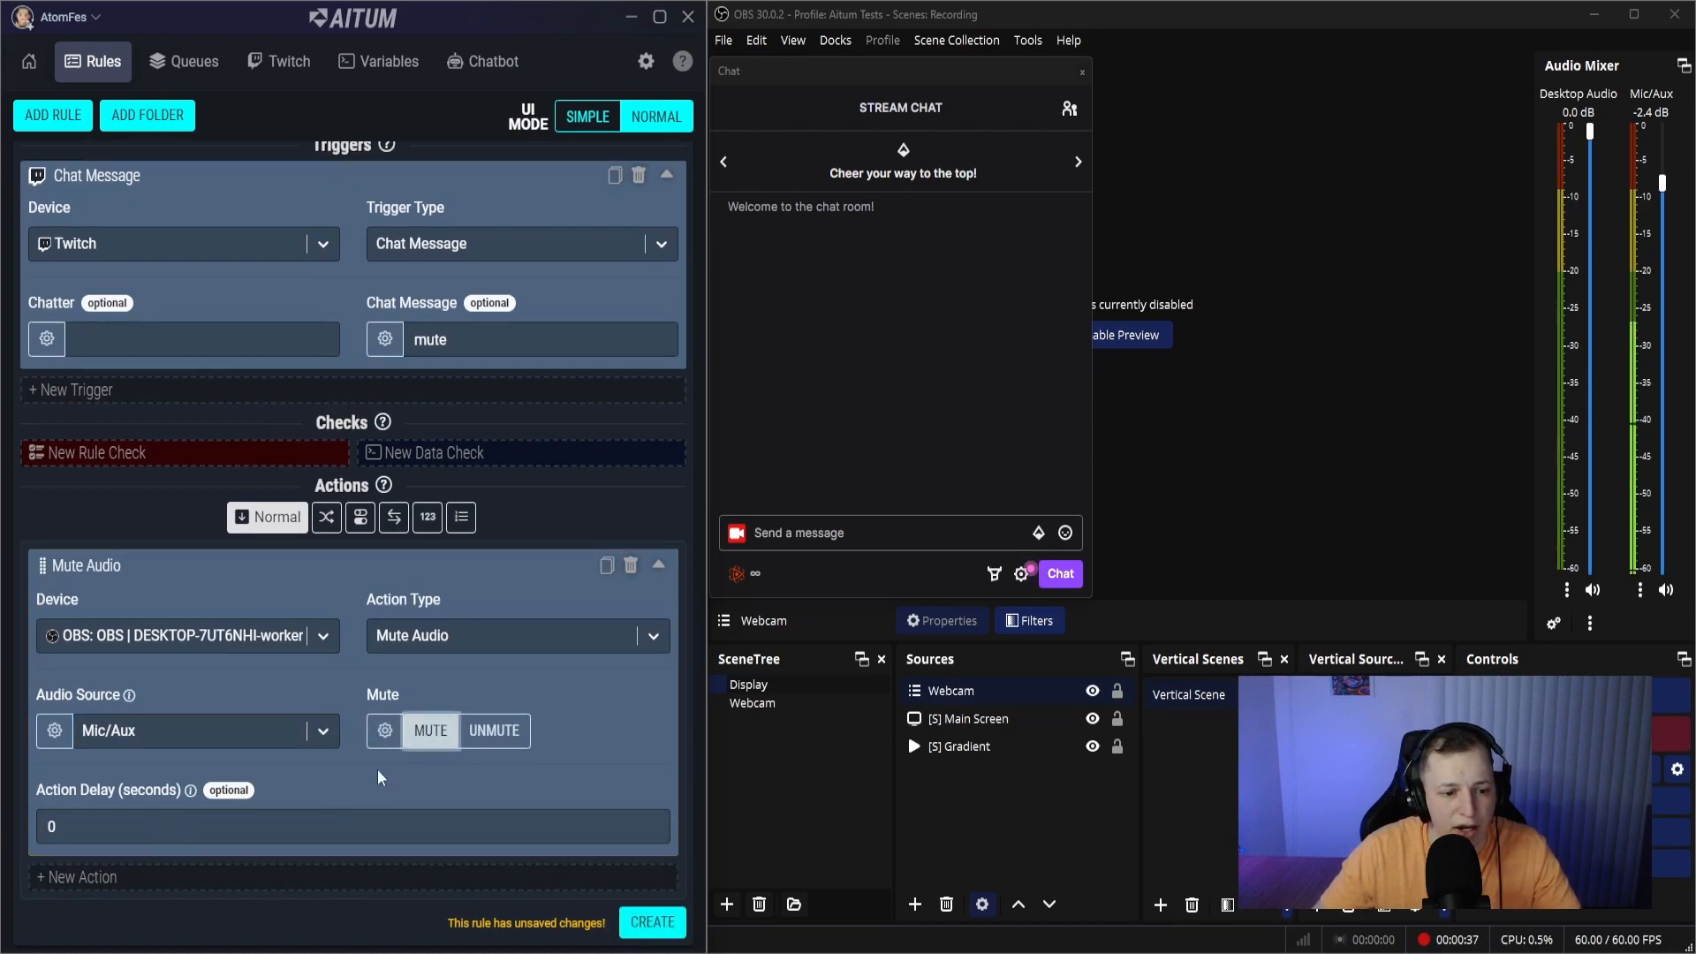
- Duplicate the Mute Audio action as Unmute Audio, set to unmute with a 5-second delay, and create the rule
{"action": "left_click", "coordinate": [606, 565]}
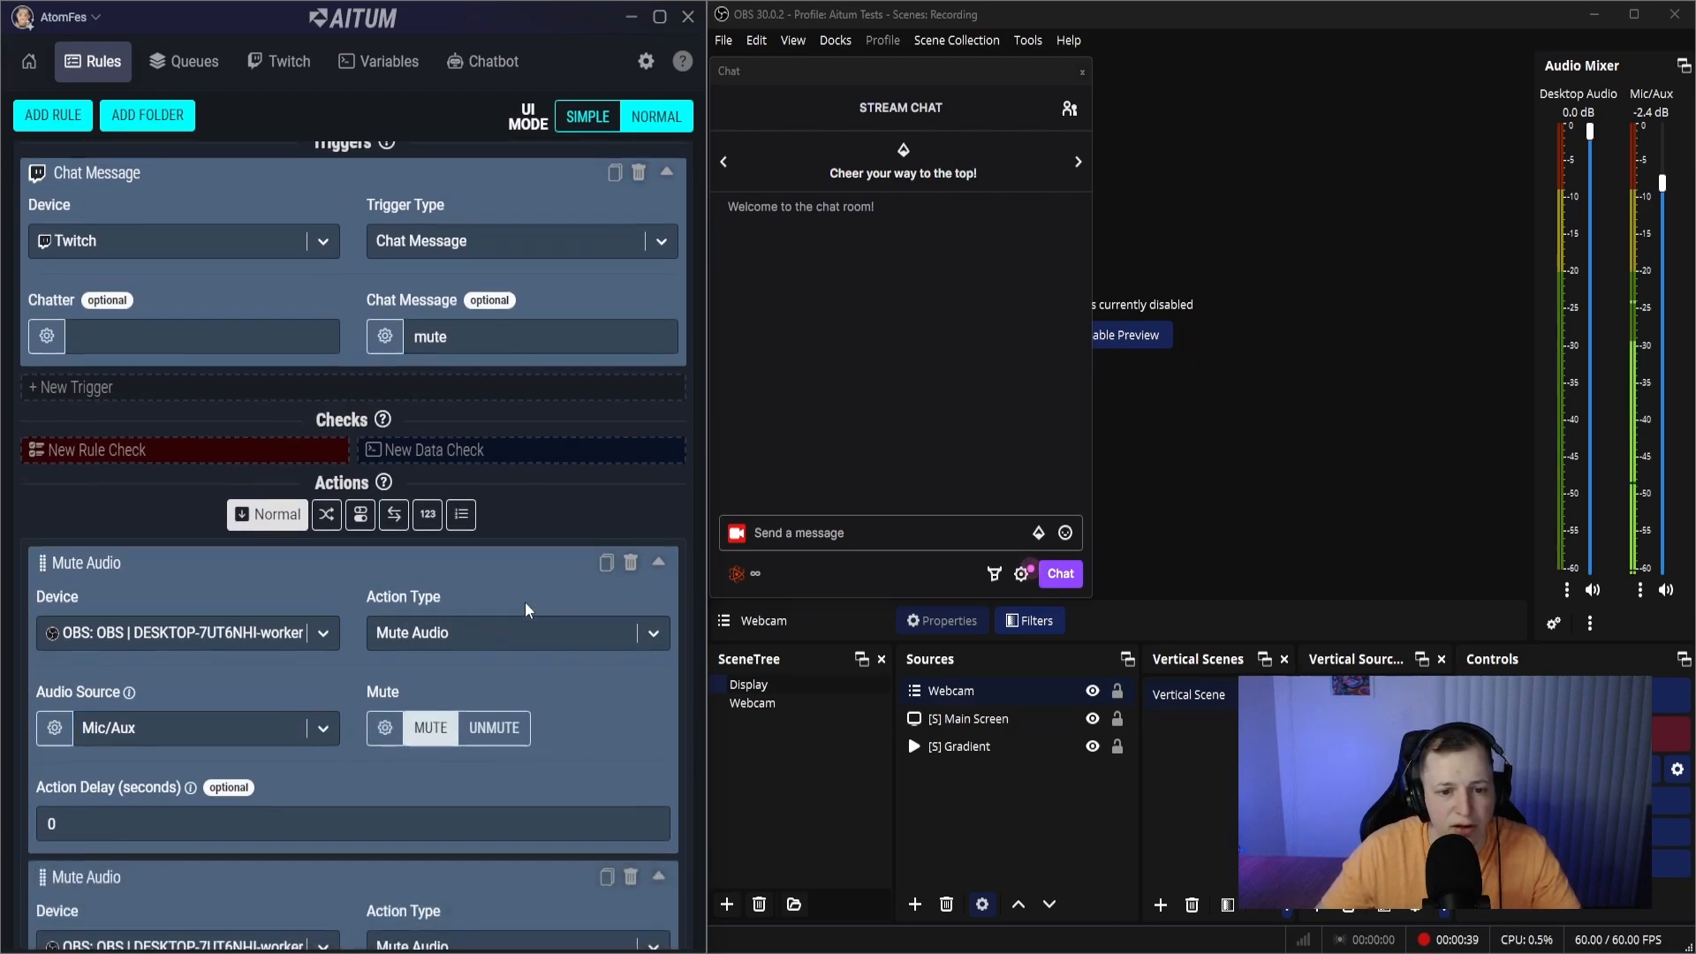
{"action": "scroll", "coordinate": [210, 776], "scroll_direction": "down", "scroll_amount": 3}
{"action": "left_click", "coordinate": [494, 731]}
{"action": "left_click", "coordinate": [53, 827]}
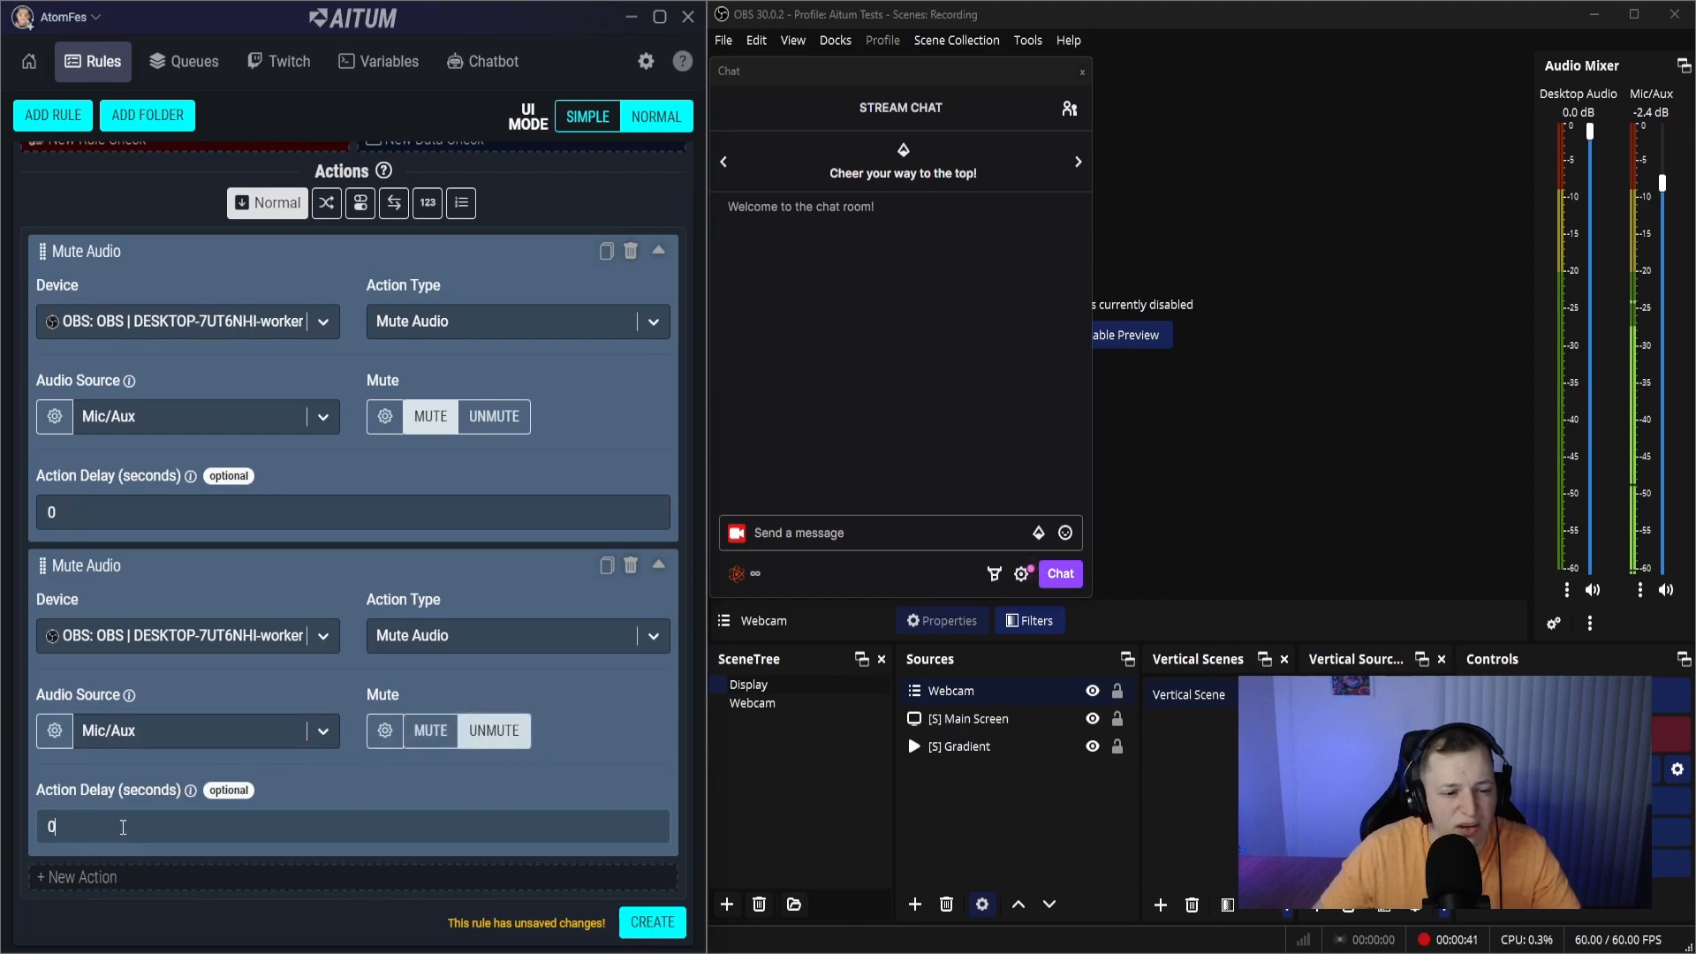
{"action": "type", "text": "5"}
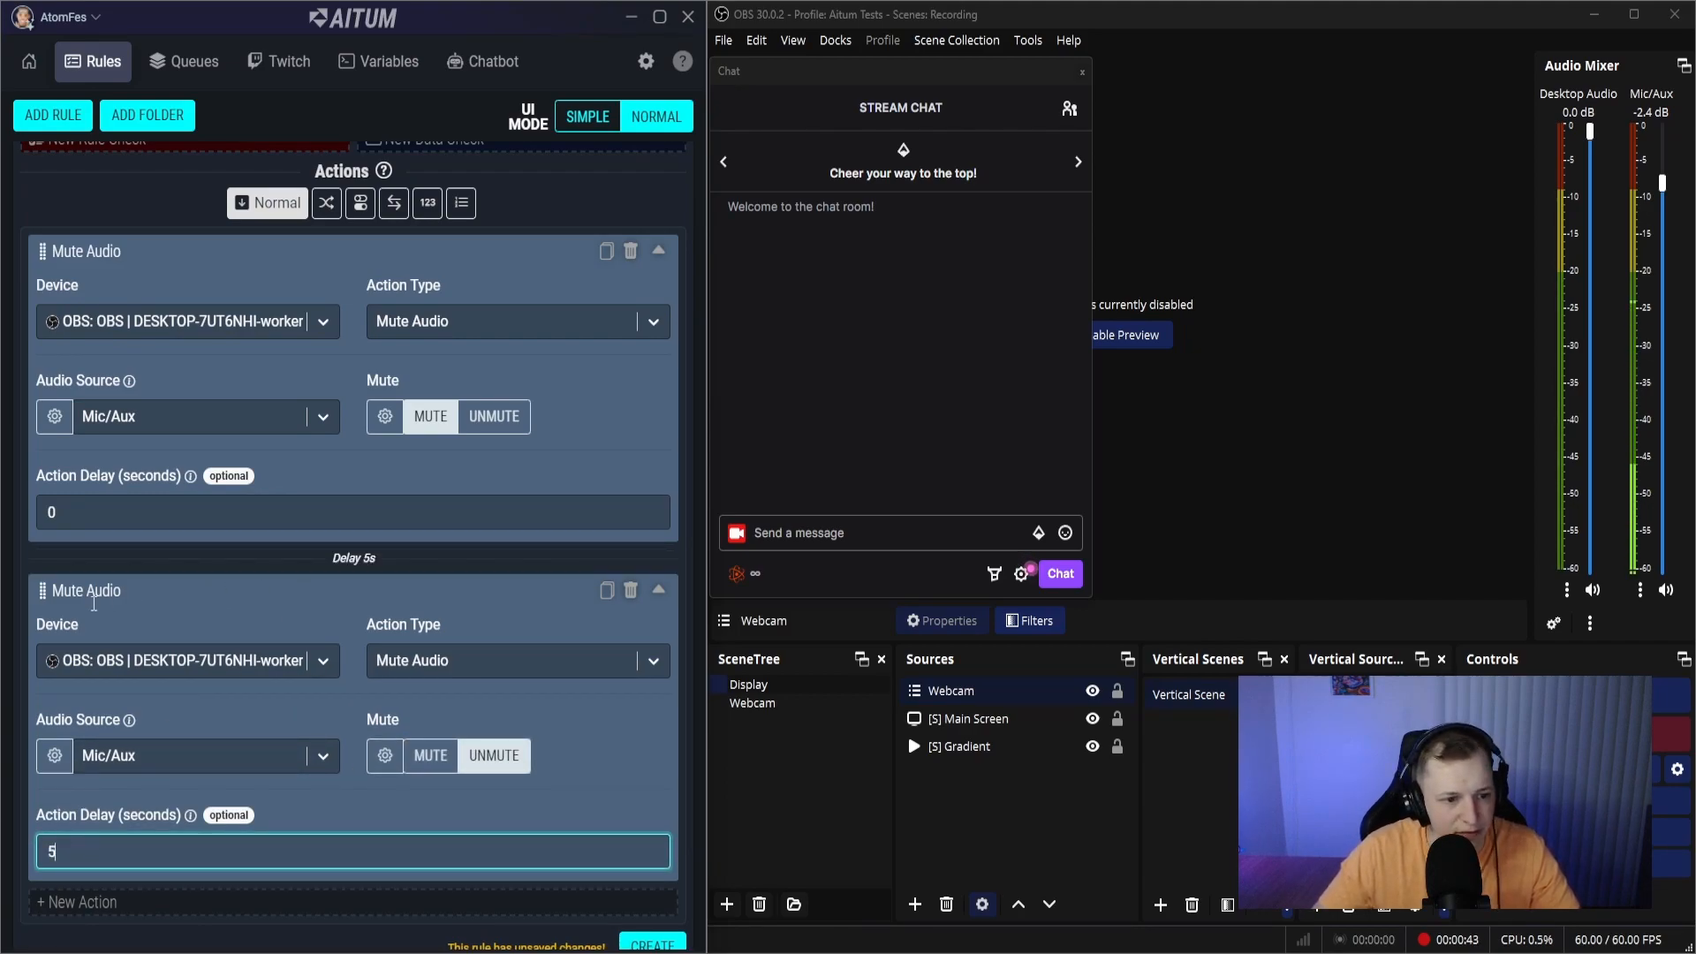
{"action": "left_click", "coordinate": [53, 591]}
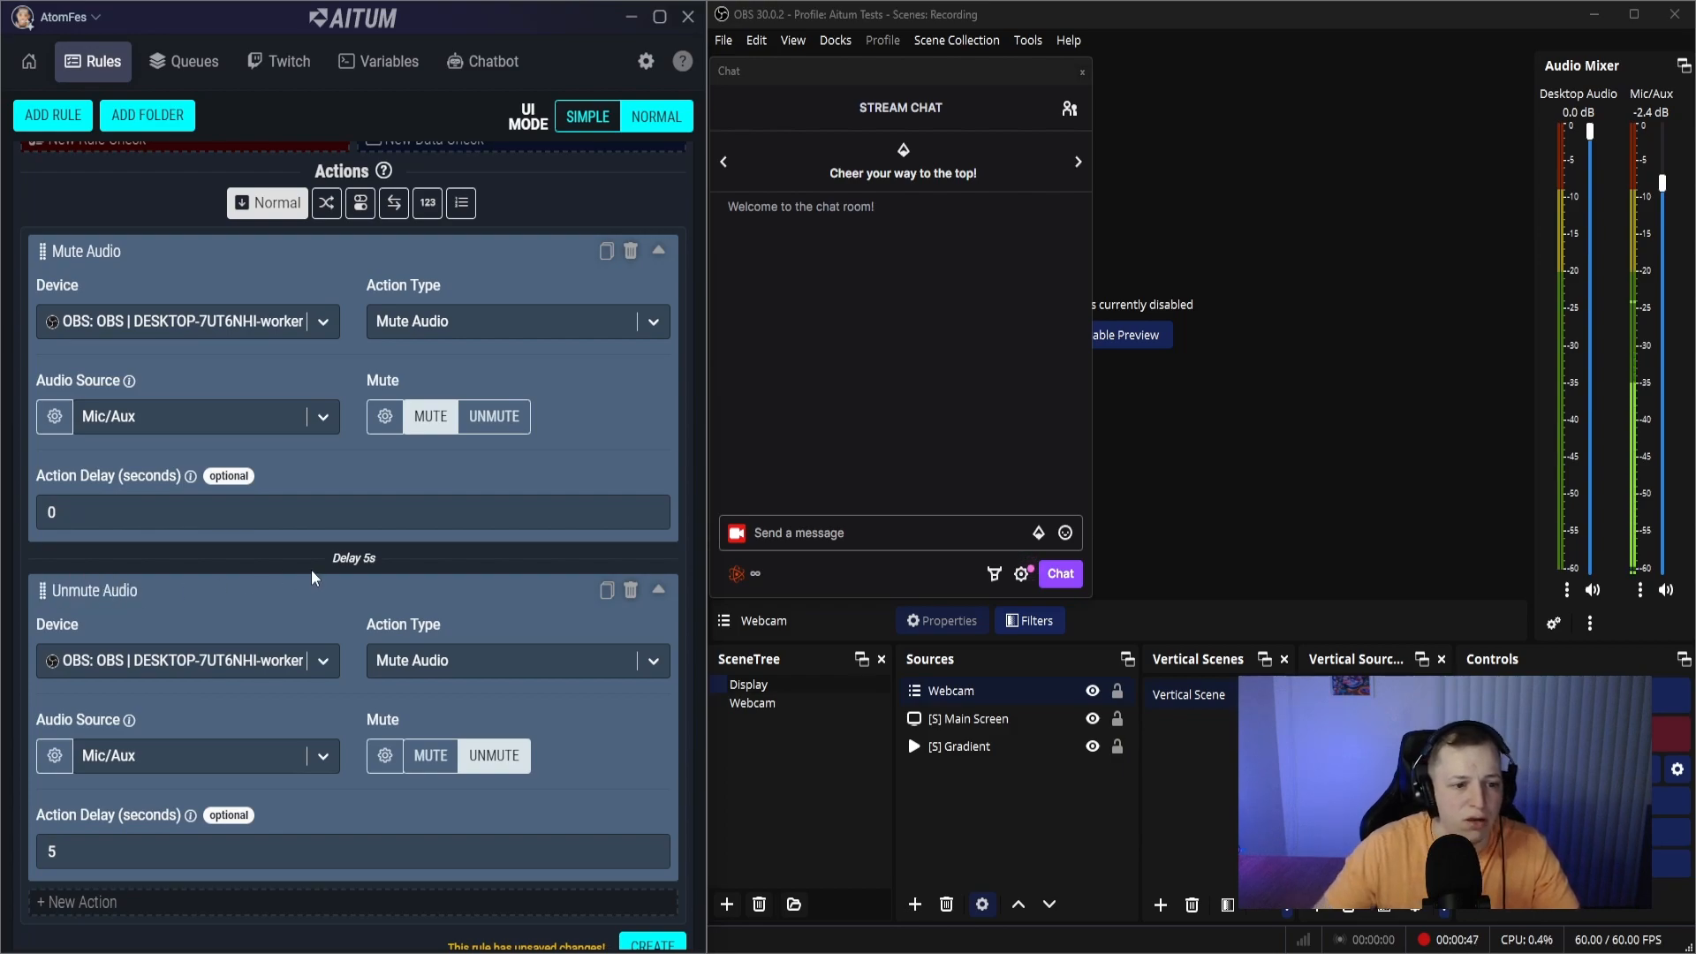
{"action": "left_click", "coordinate": [650, 944]}
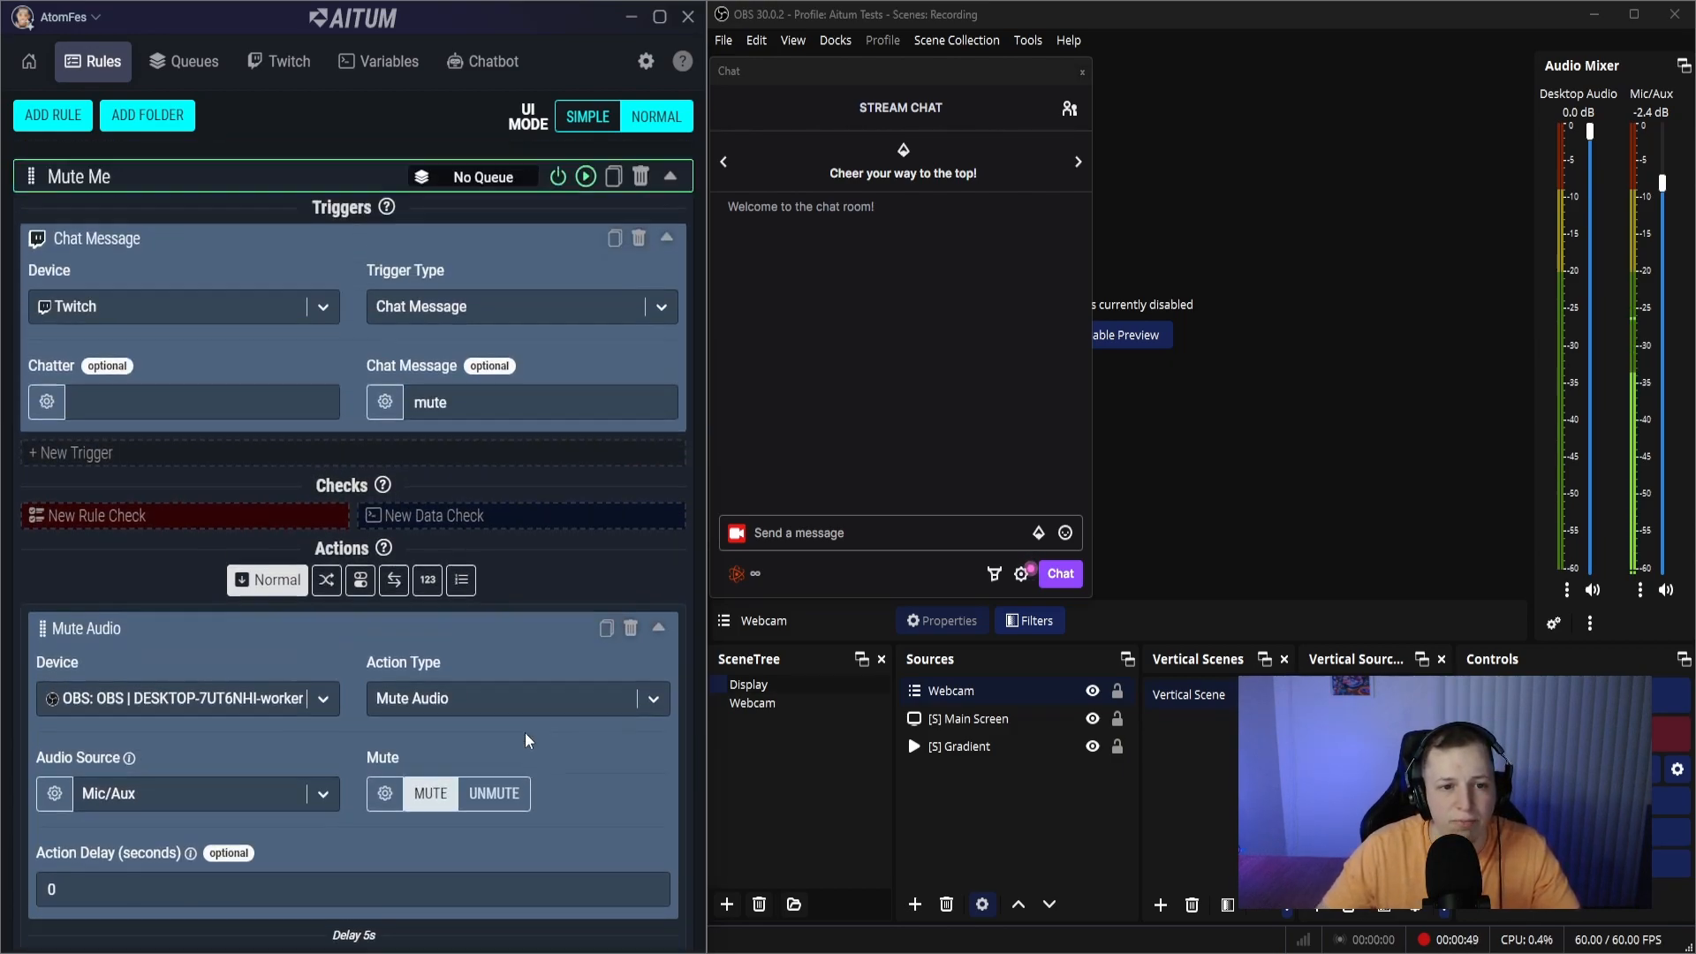
- Send the message mute in the stream chat to test the rule
{"action": "scroll", "coordinate": [363, 337], "scroll_direction": "down", "scroll_amount": 4}
{"action": "scroll", "coordinate": [425, 288], "scroll_direction": "up", "scroll_amount": 3}
{"action": "scroll", "coordinate": [474, 339], "scroll_direction": "down", "scroll_amount": 4}
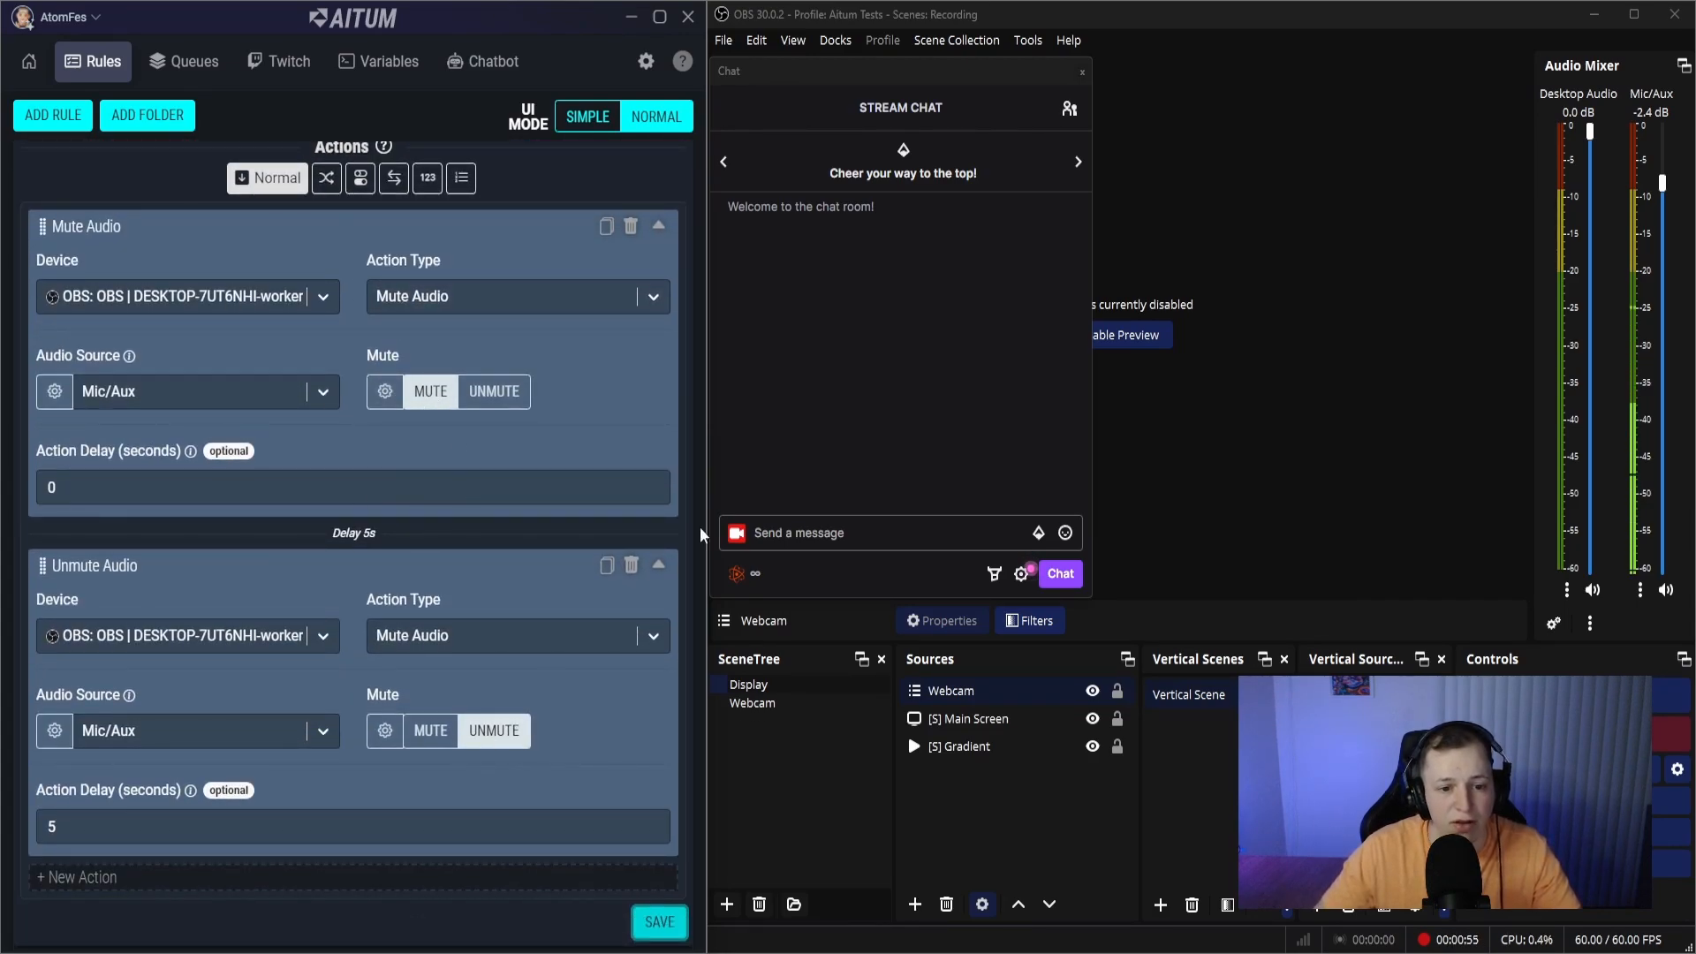
{"action": "left_click", "coordinate": [816, 541]}
{"action": "type", "text": "mute"}
{"action": "key", "text": "Return"}
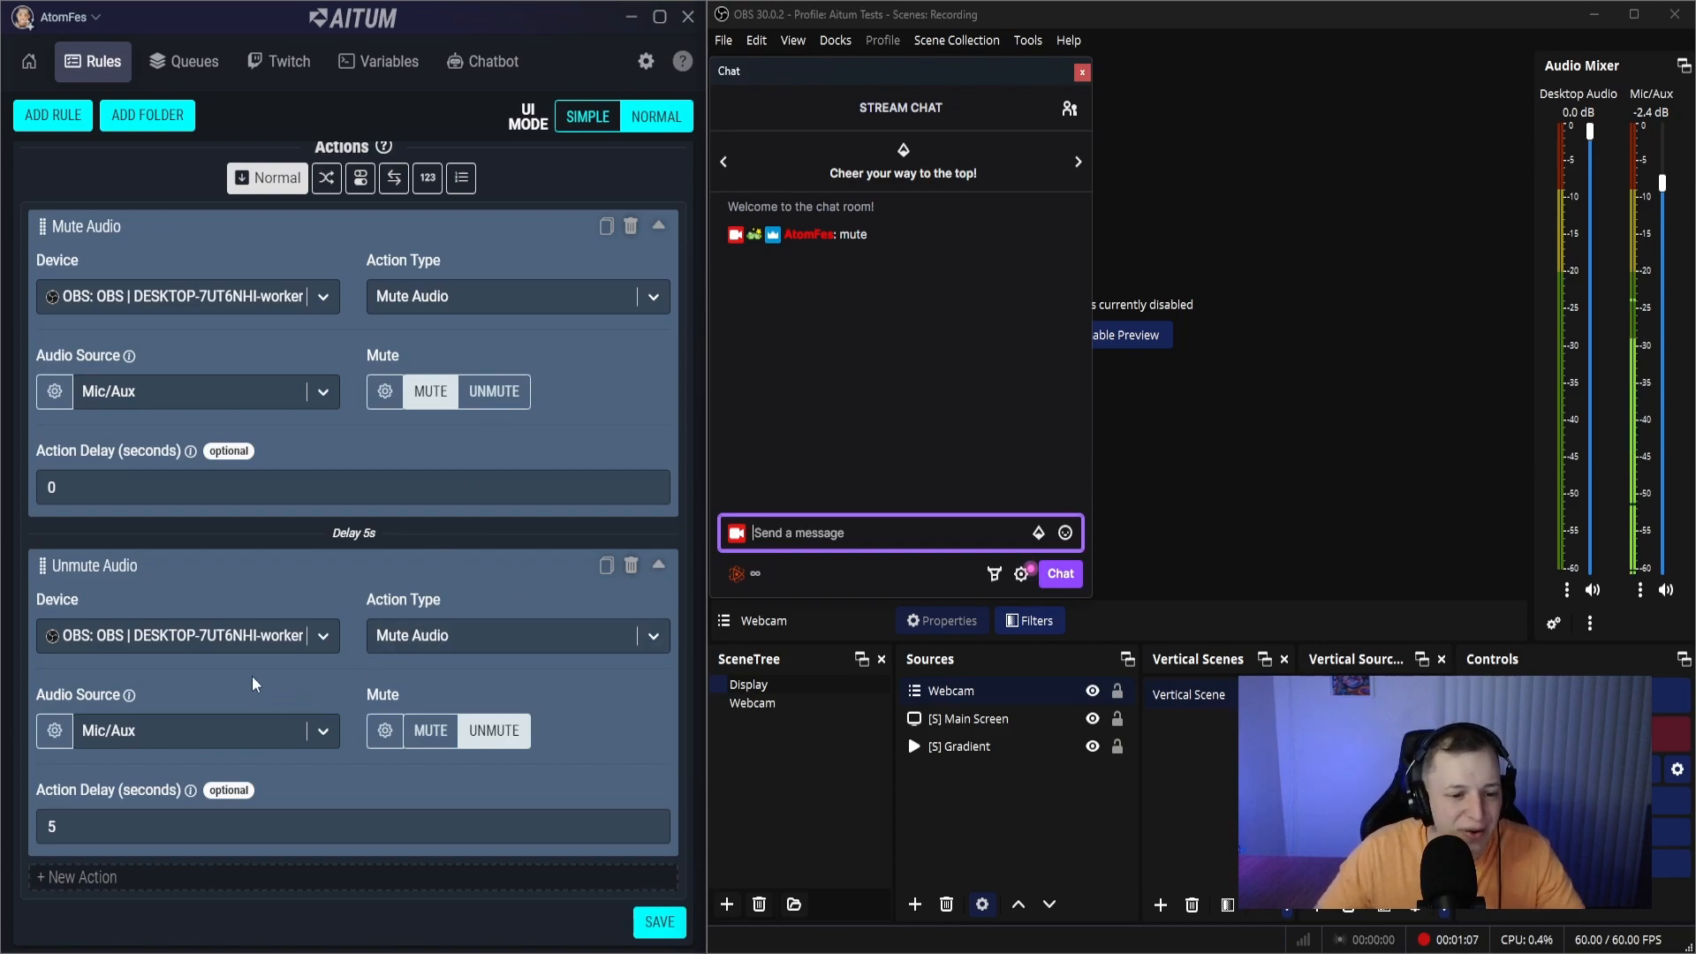
{"action": "scroll", "coordinate": [412, 687], "scroll_direction": "up", "scroll_amount": 5}
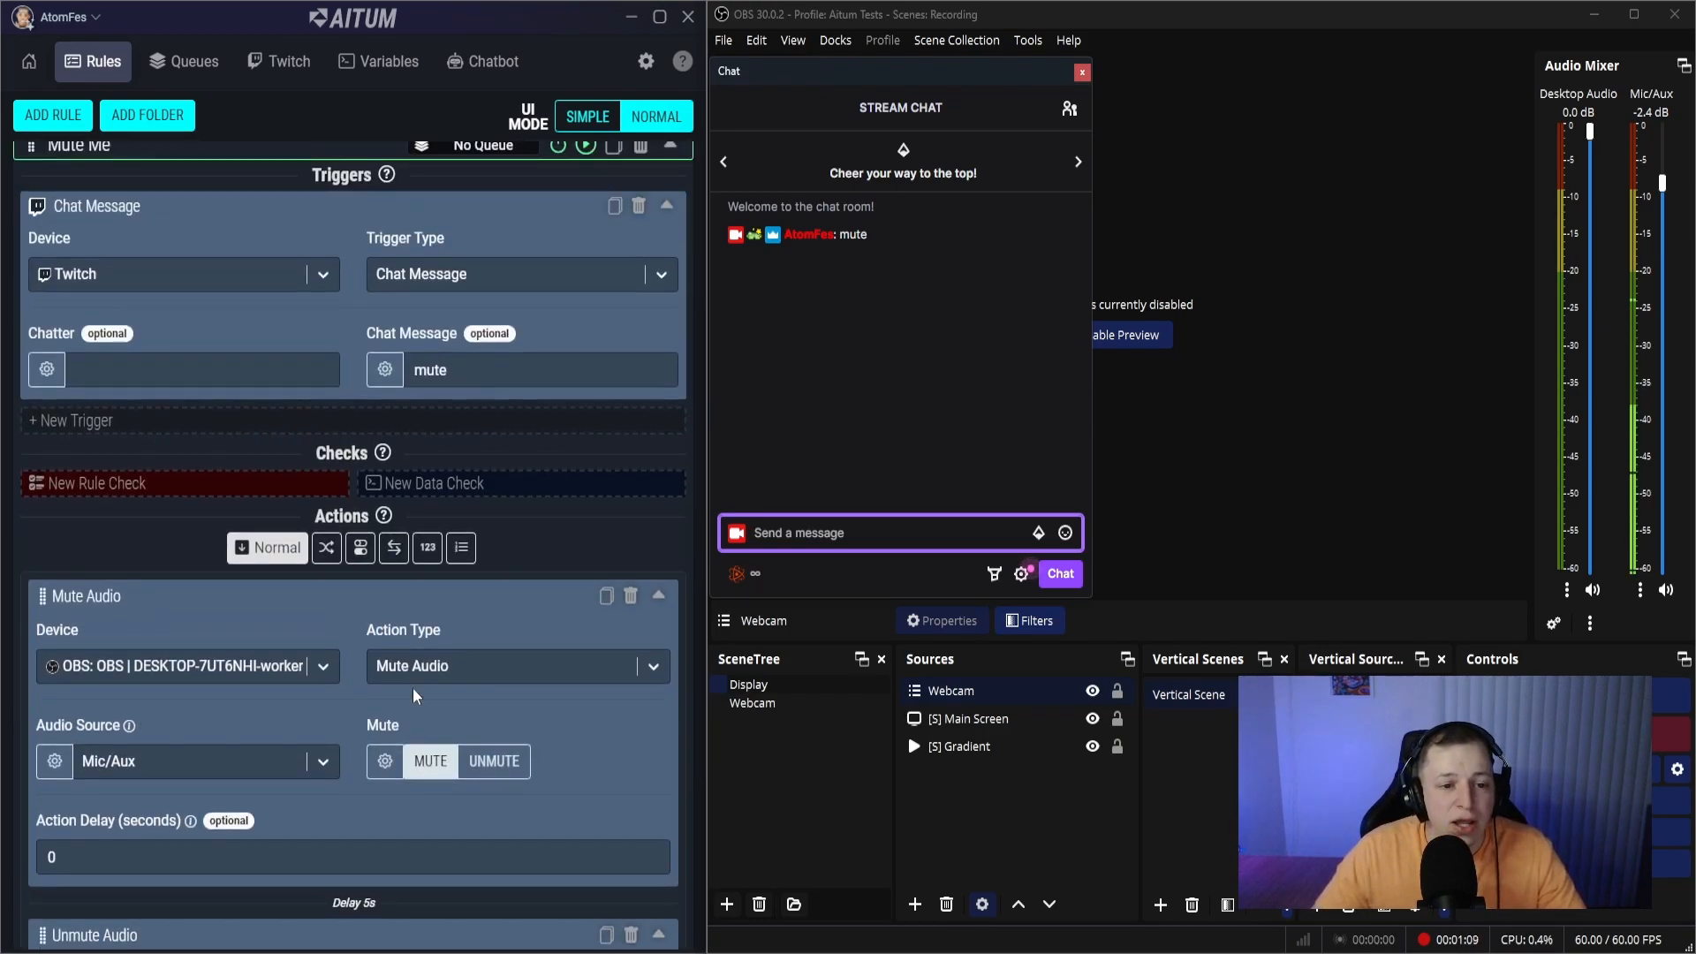
{"action": "scroll", "coordinate": [411, 687], "scroll_direction": "down", "scroll_amount": 5}
{"action": "scroll", "coordinate": [412, 687], "scroll_direction": "down", "scroll_amount": 1}
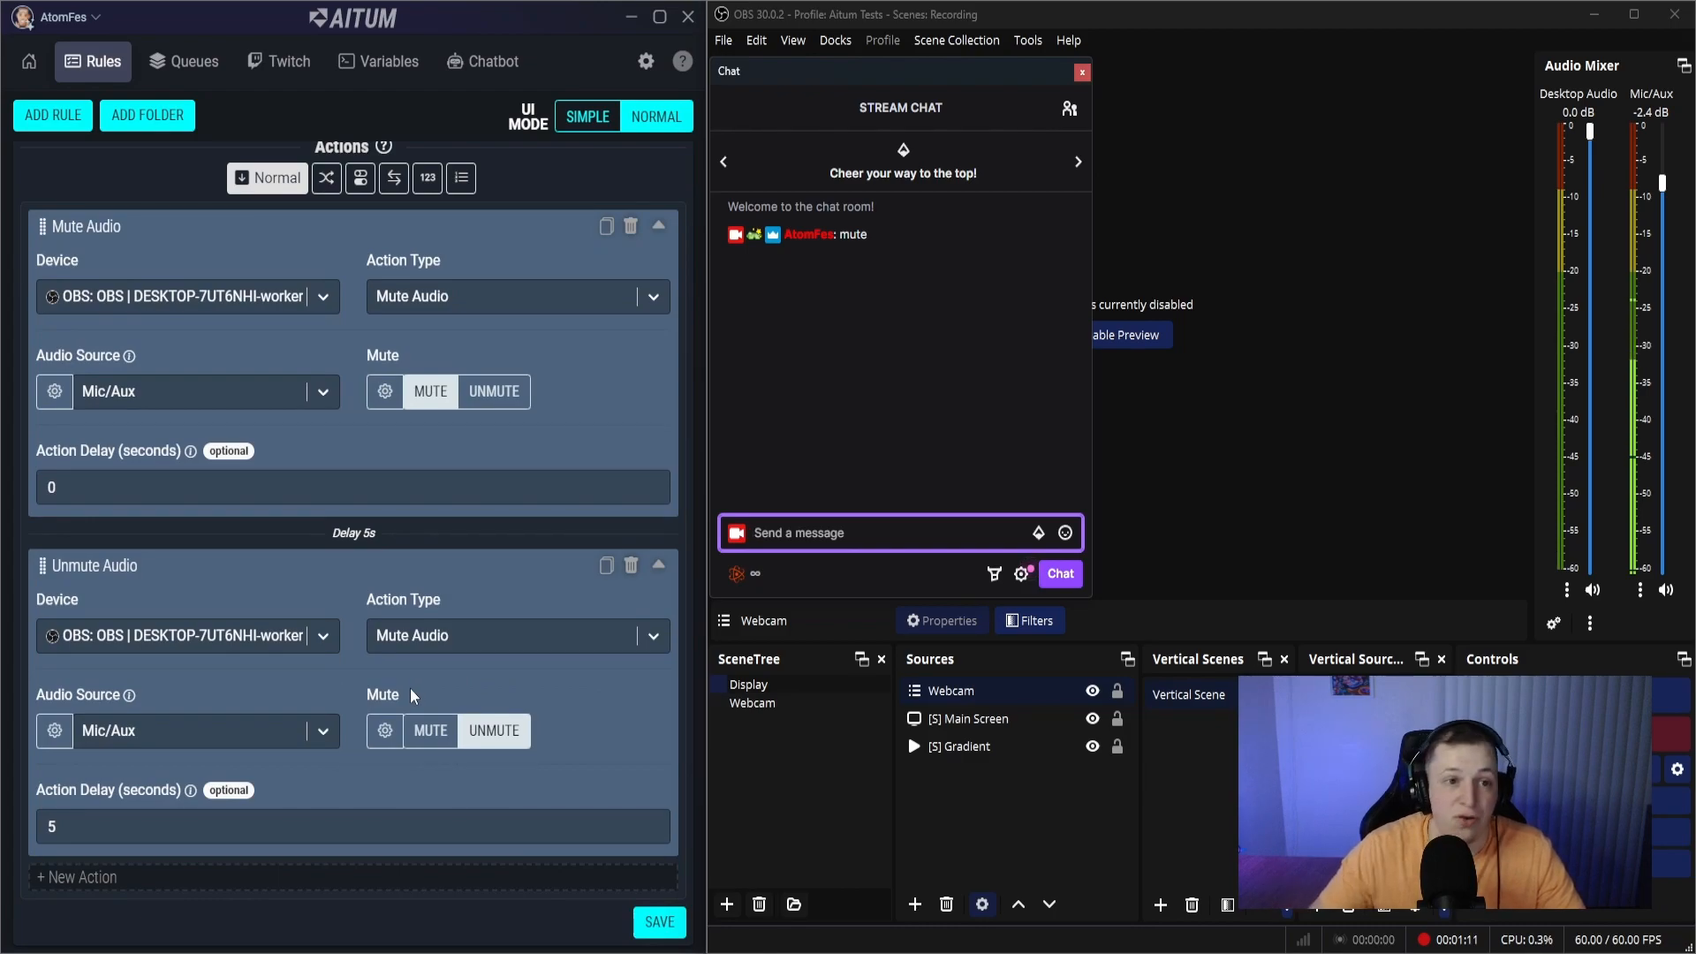
- Create and save a global variable named Mute Me of type Switch with the value False
{"action": "left_click", "coordinate": [397, 70]}
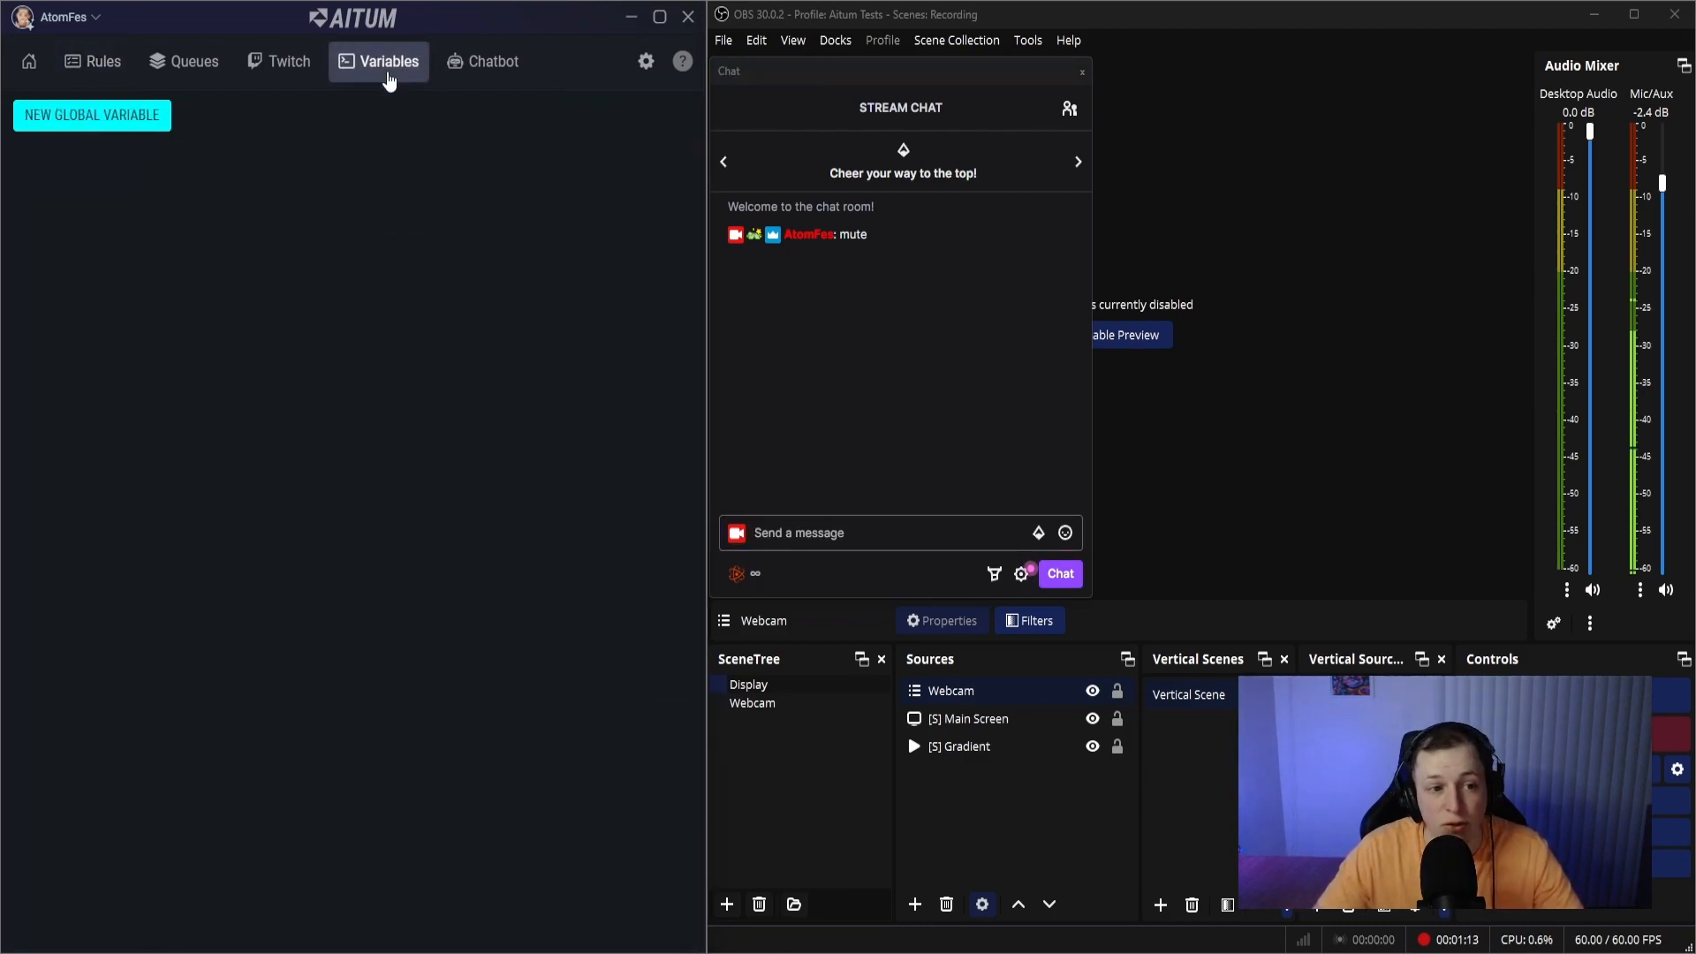
{"action": "left_click", "coordinate": [99, 117]}
{"action": "left_click_drag", "start_coordinate": [142, 166], "coordinate": [21, 165]}
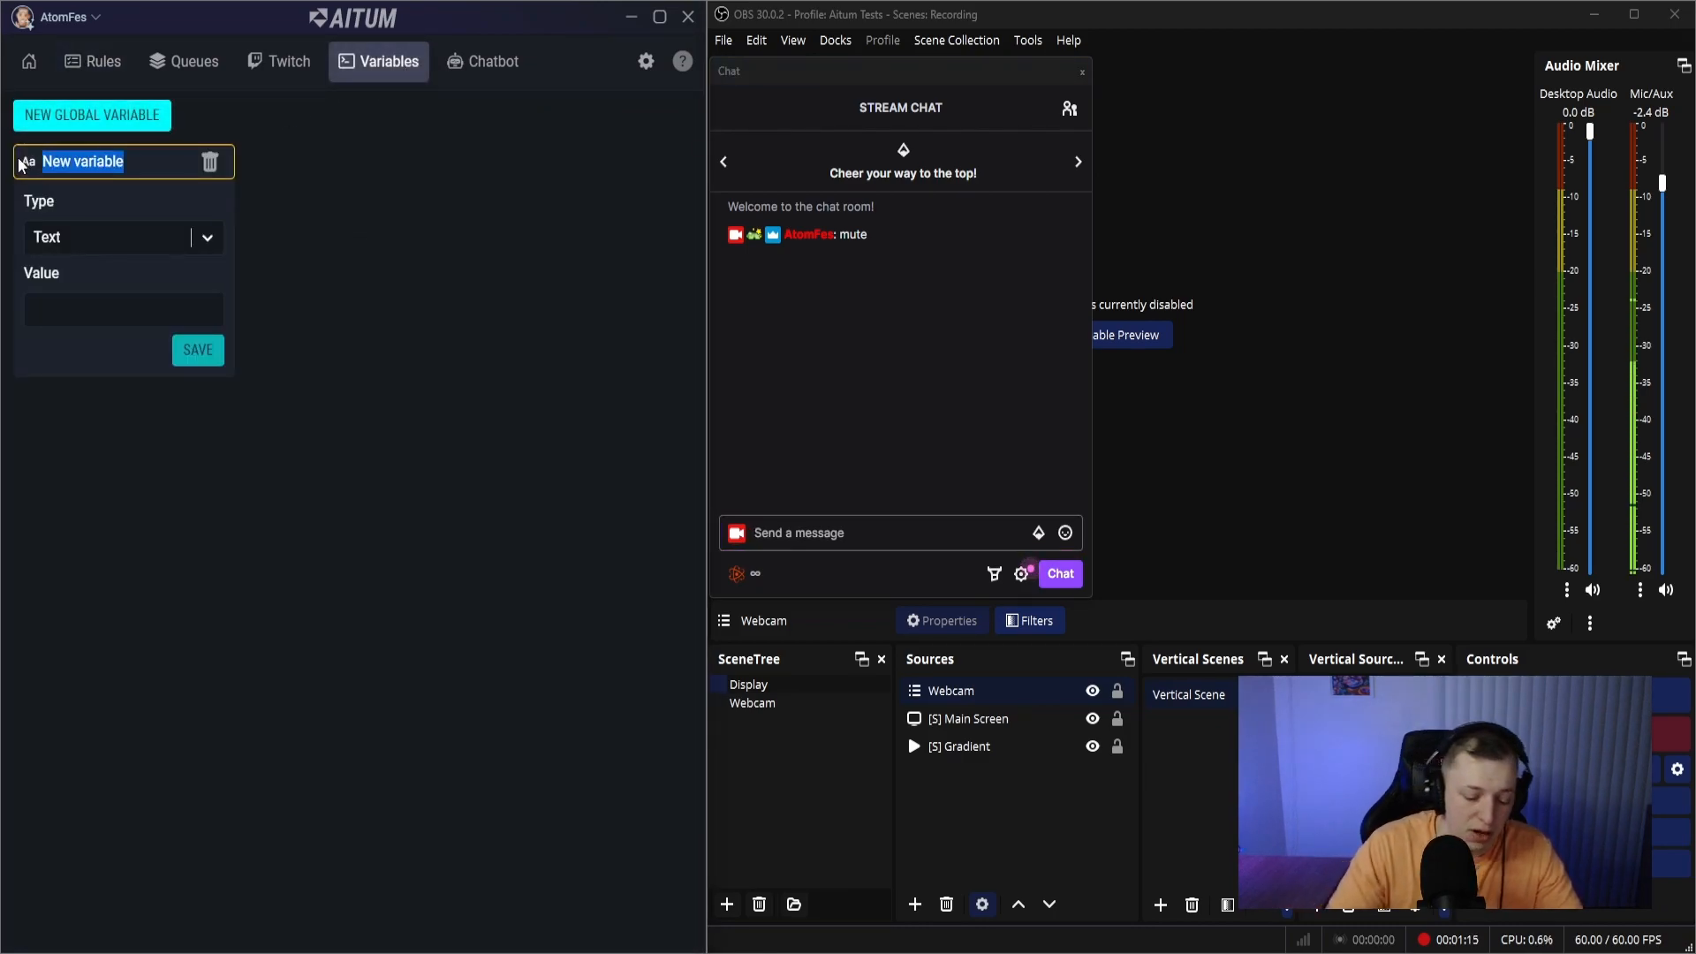
{"action": "type", "text": "Mute Me"}
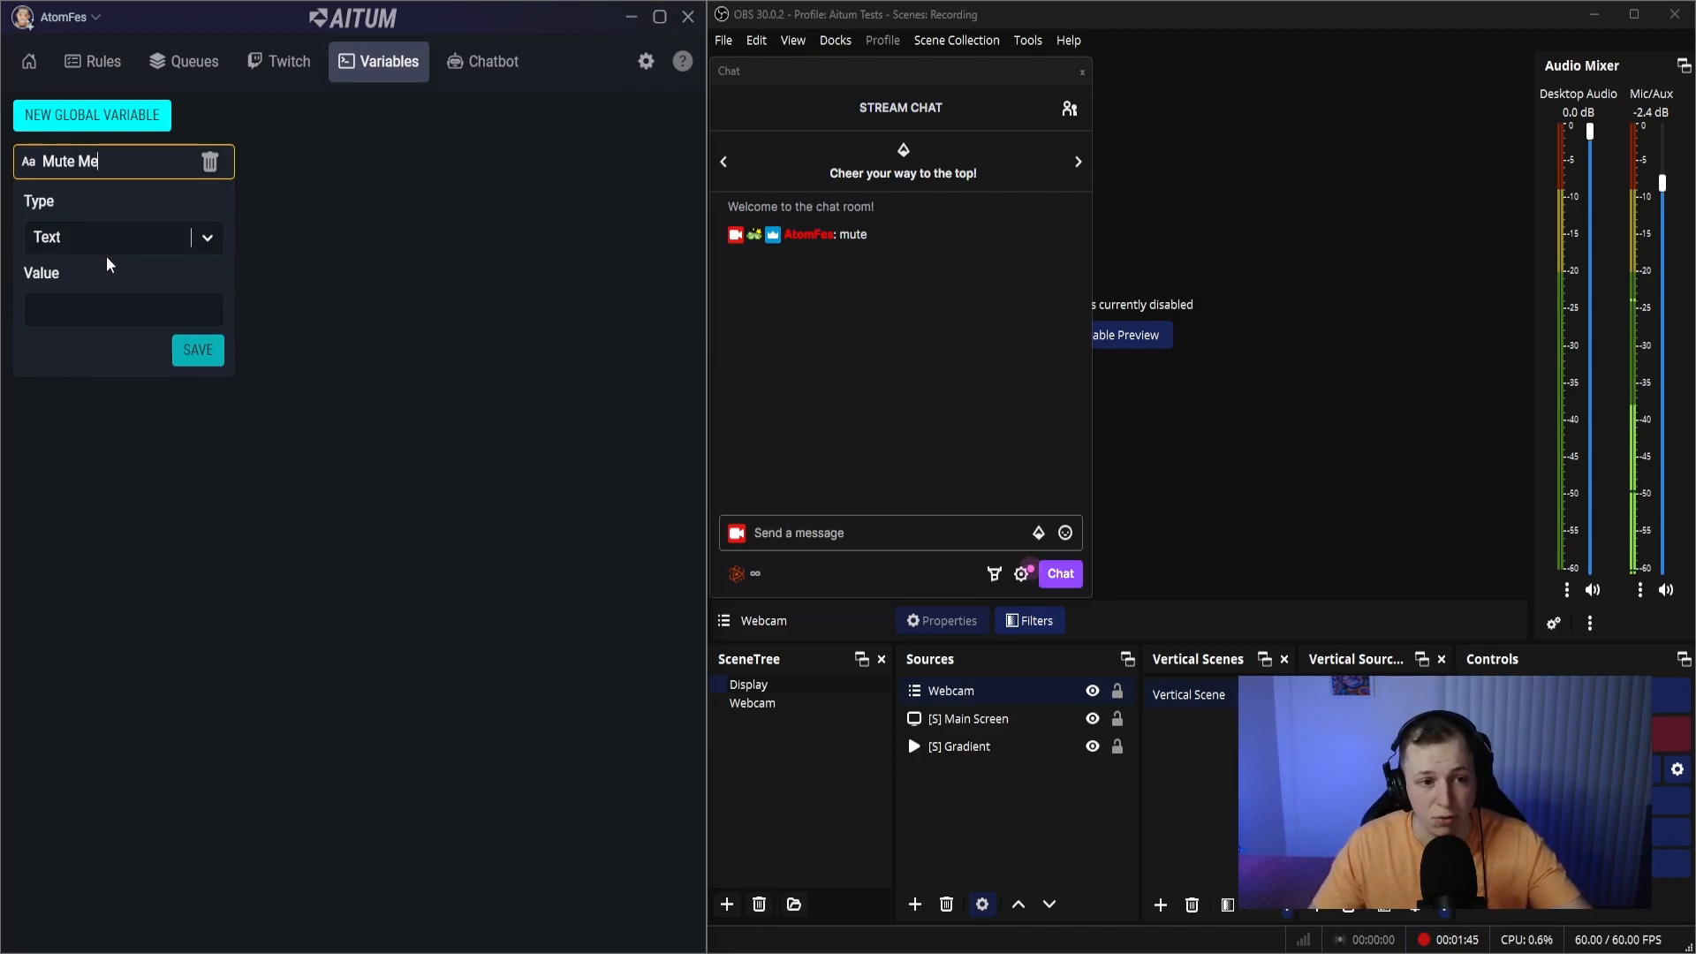
{"action": "left_click", "coordinate": [103, 231]}
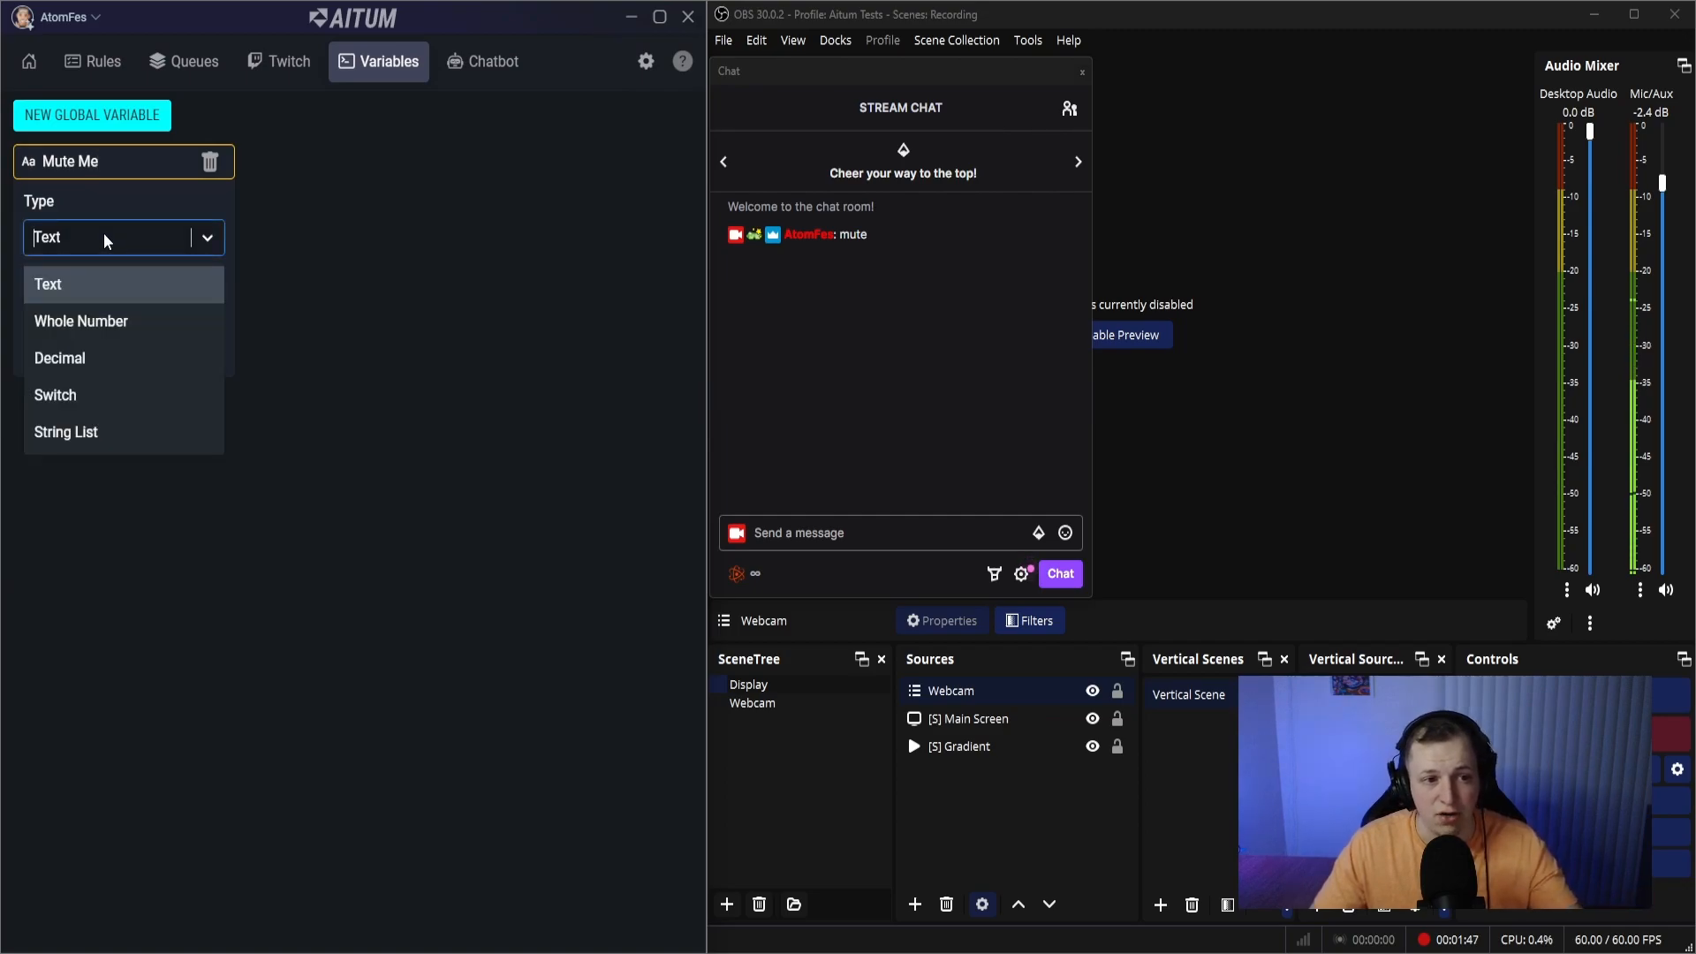
{"action": "left_click", "coordinate": [102, 394]}
{"action": "left_click", "coordinate": [157, 321]}
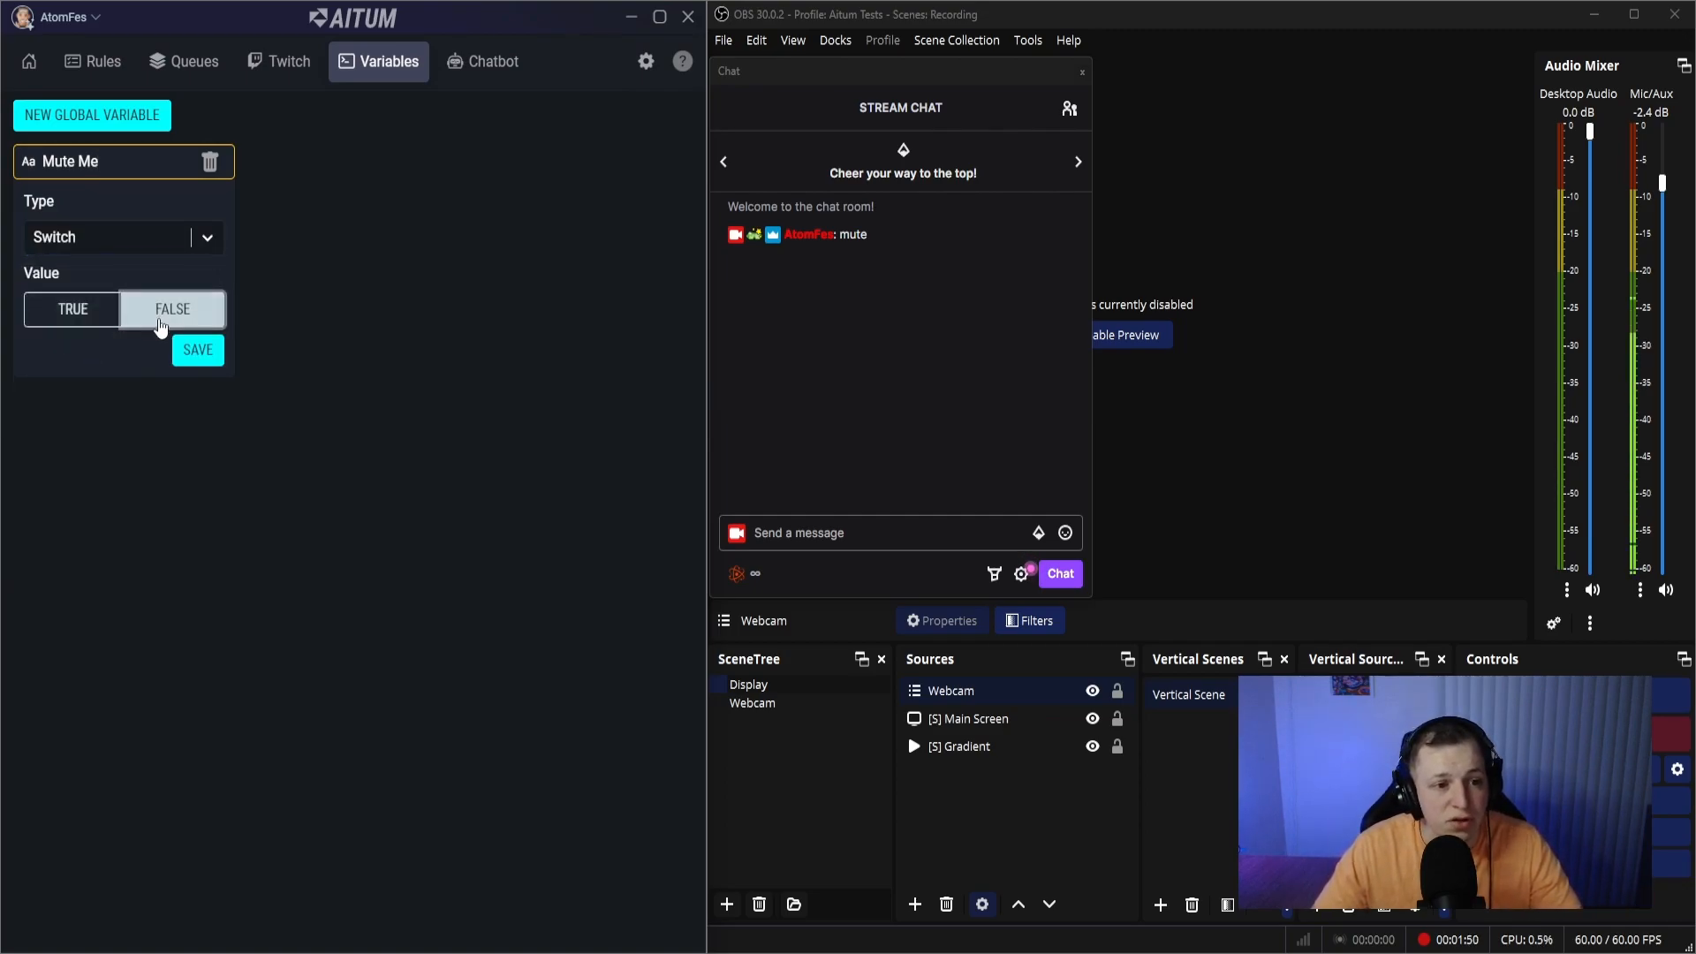
{"action": "left_click", "coordinate": [198, 352]}
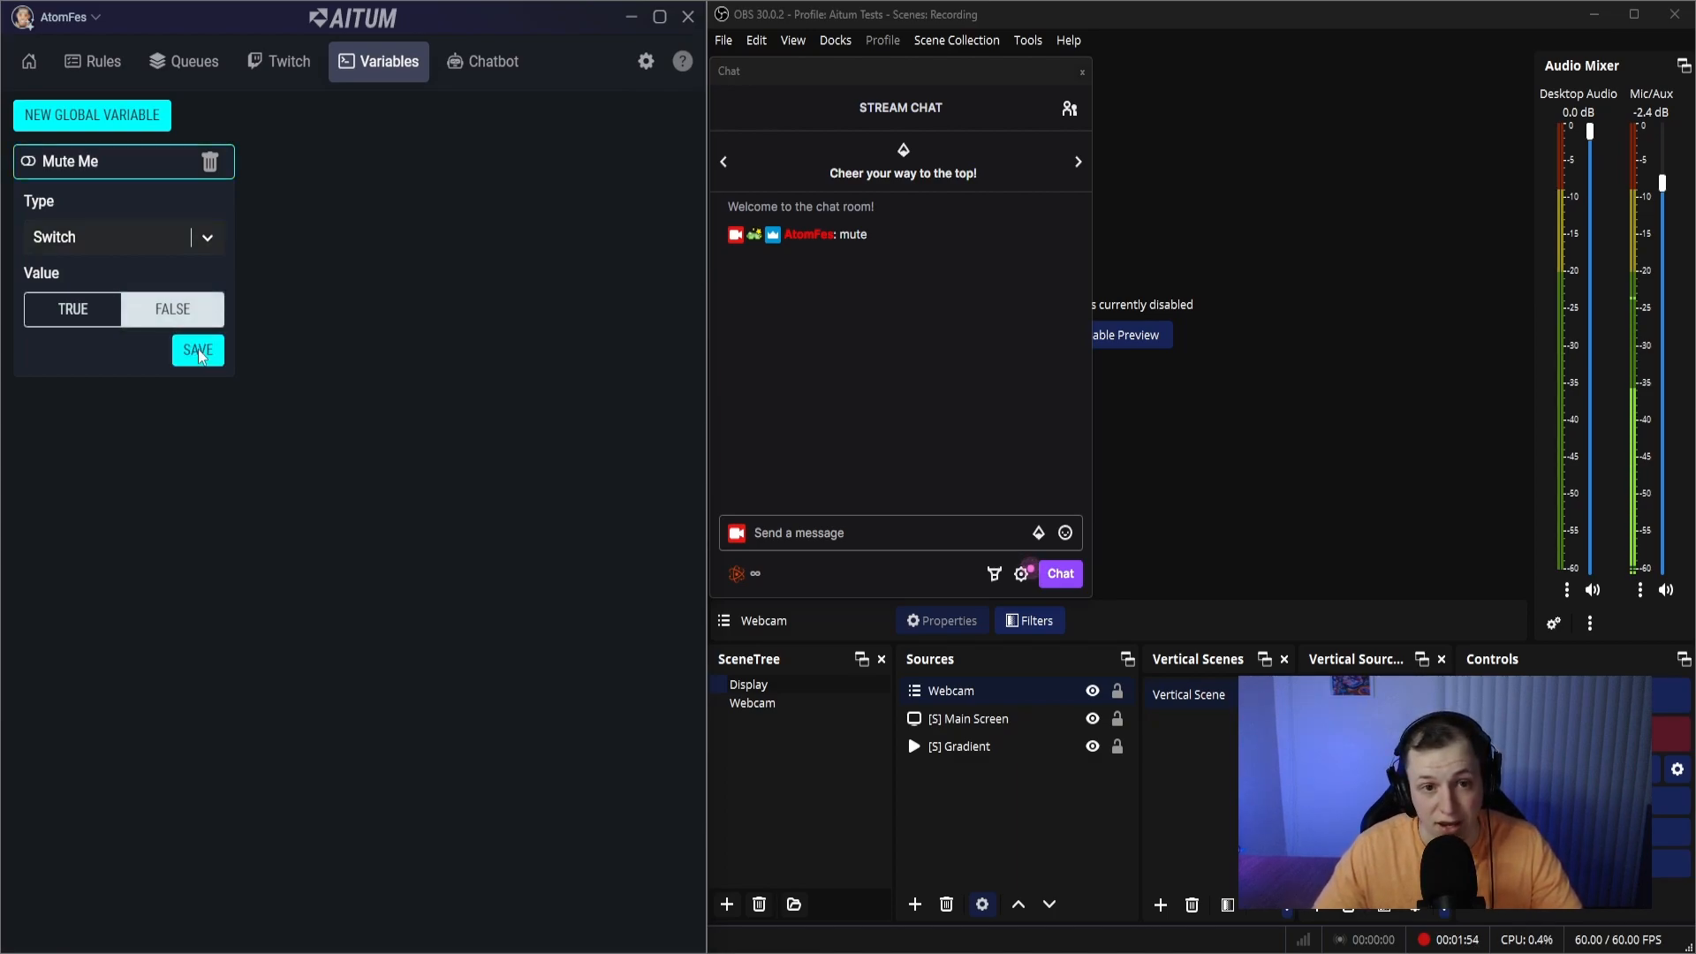
- Add an action to the Mute Me rule with Aitum as the device and Change Global Variable Value as the type
{"action": "left_click", "coordinate": [115, 60]}
{"action": "scroll", "coordinate": [254, 442], "scroll_direction": "down", "scroll_amount": 3}
{"action": "scroll", "coordinate": [253, 442], "scroll_direction": "down", "scroll_amount": 2}
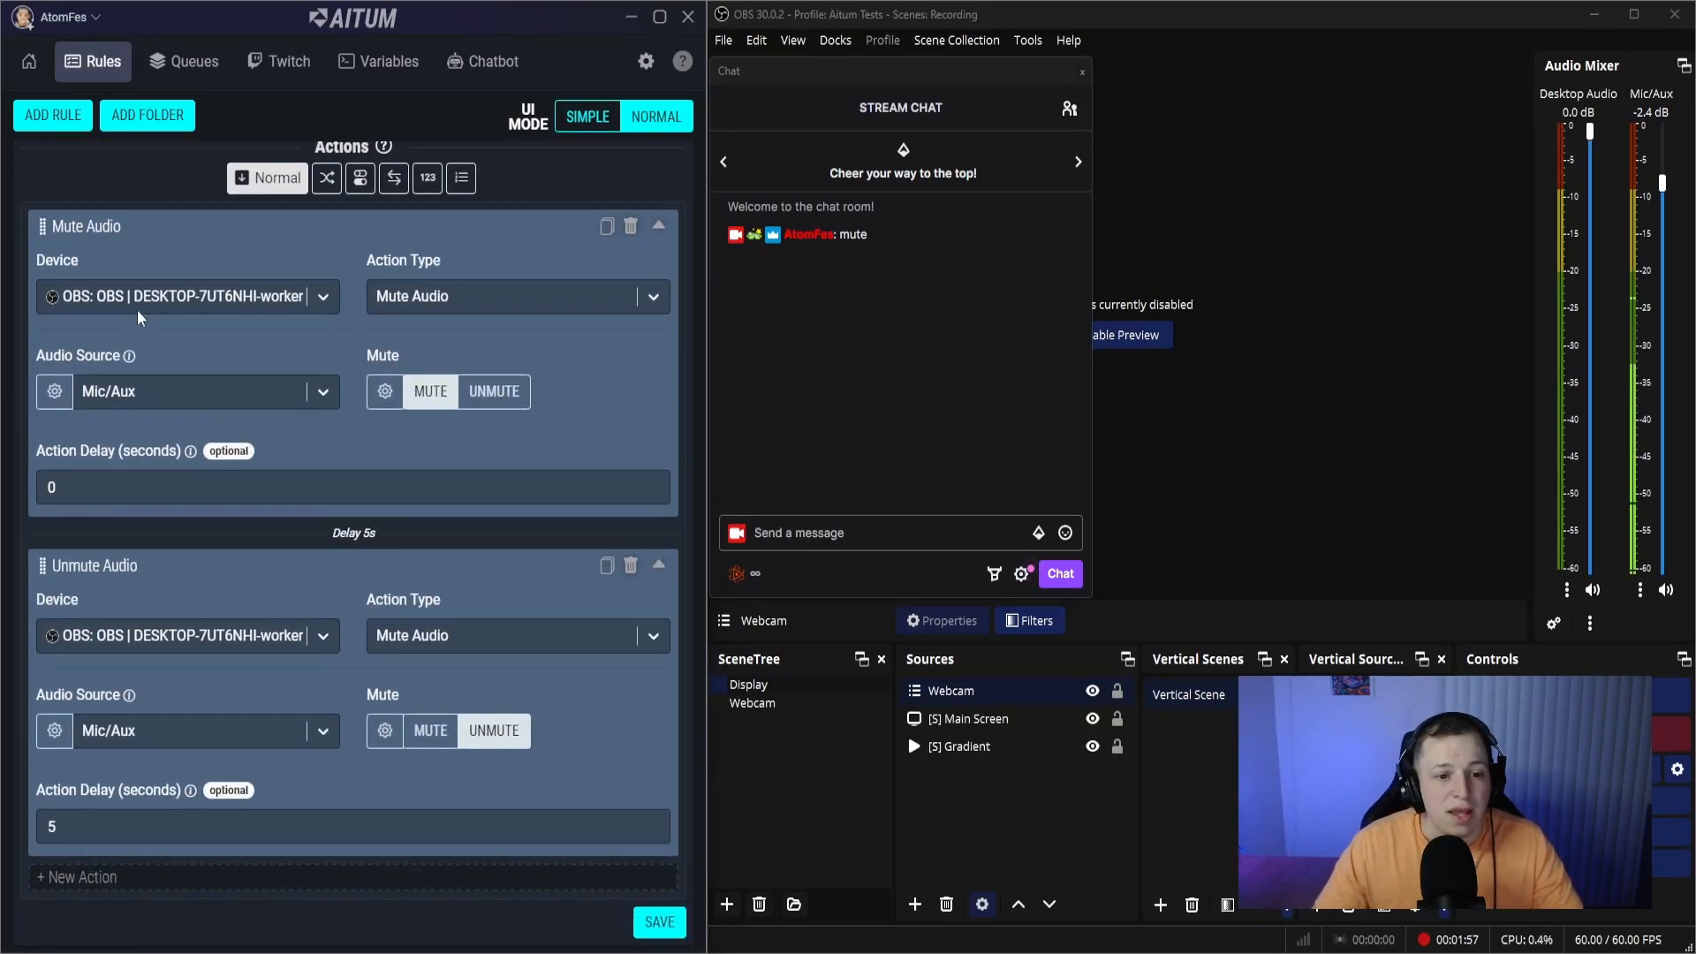
{"action": "left_click", "coordinate": [188, 880]}
{"action": "scroll", "coordinate": [133, 822], "scroll_direction": "down", "scroll_amount": 3}
{"action": "left_click", "coordinate": [72, 765]}
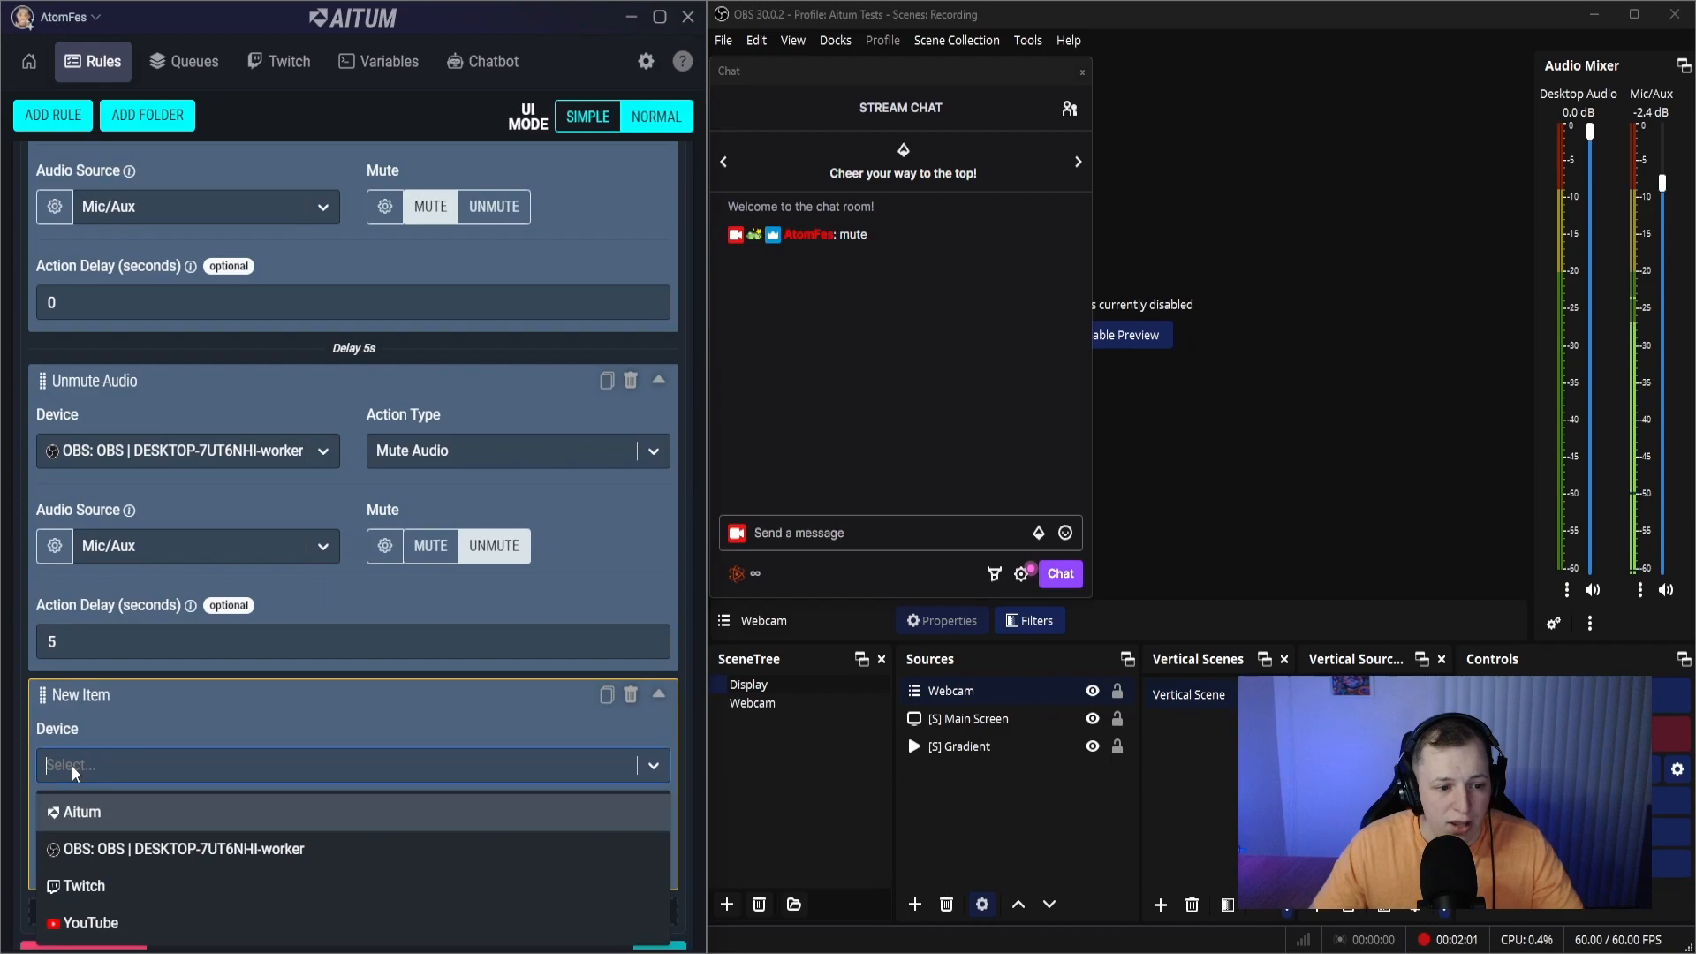
{"action": "left_click", "coordinate": [85, 809]}
{"action": "left_click", "coordinate": [416, 771]}
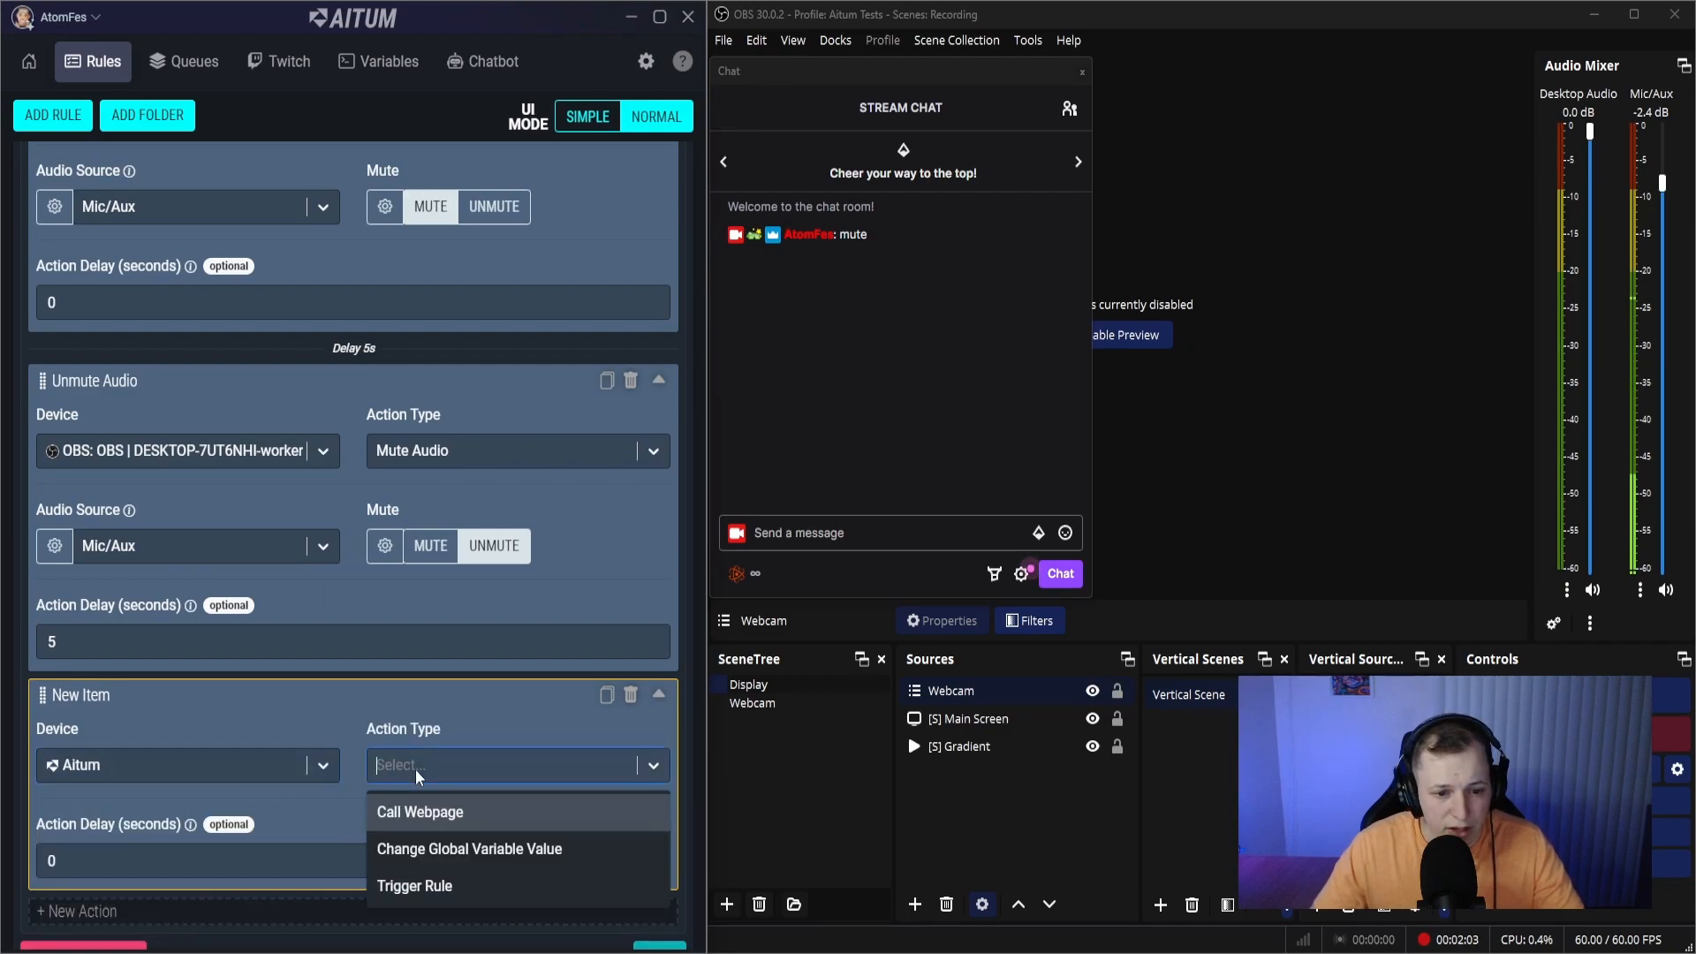
{"action": "left_click", "coordinate": [442, 852]}
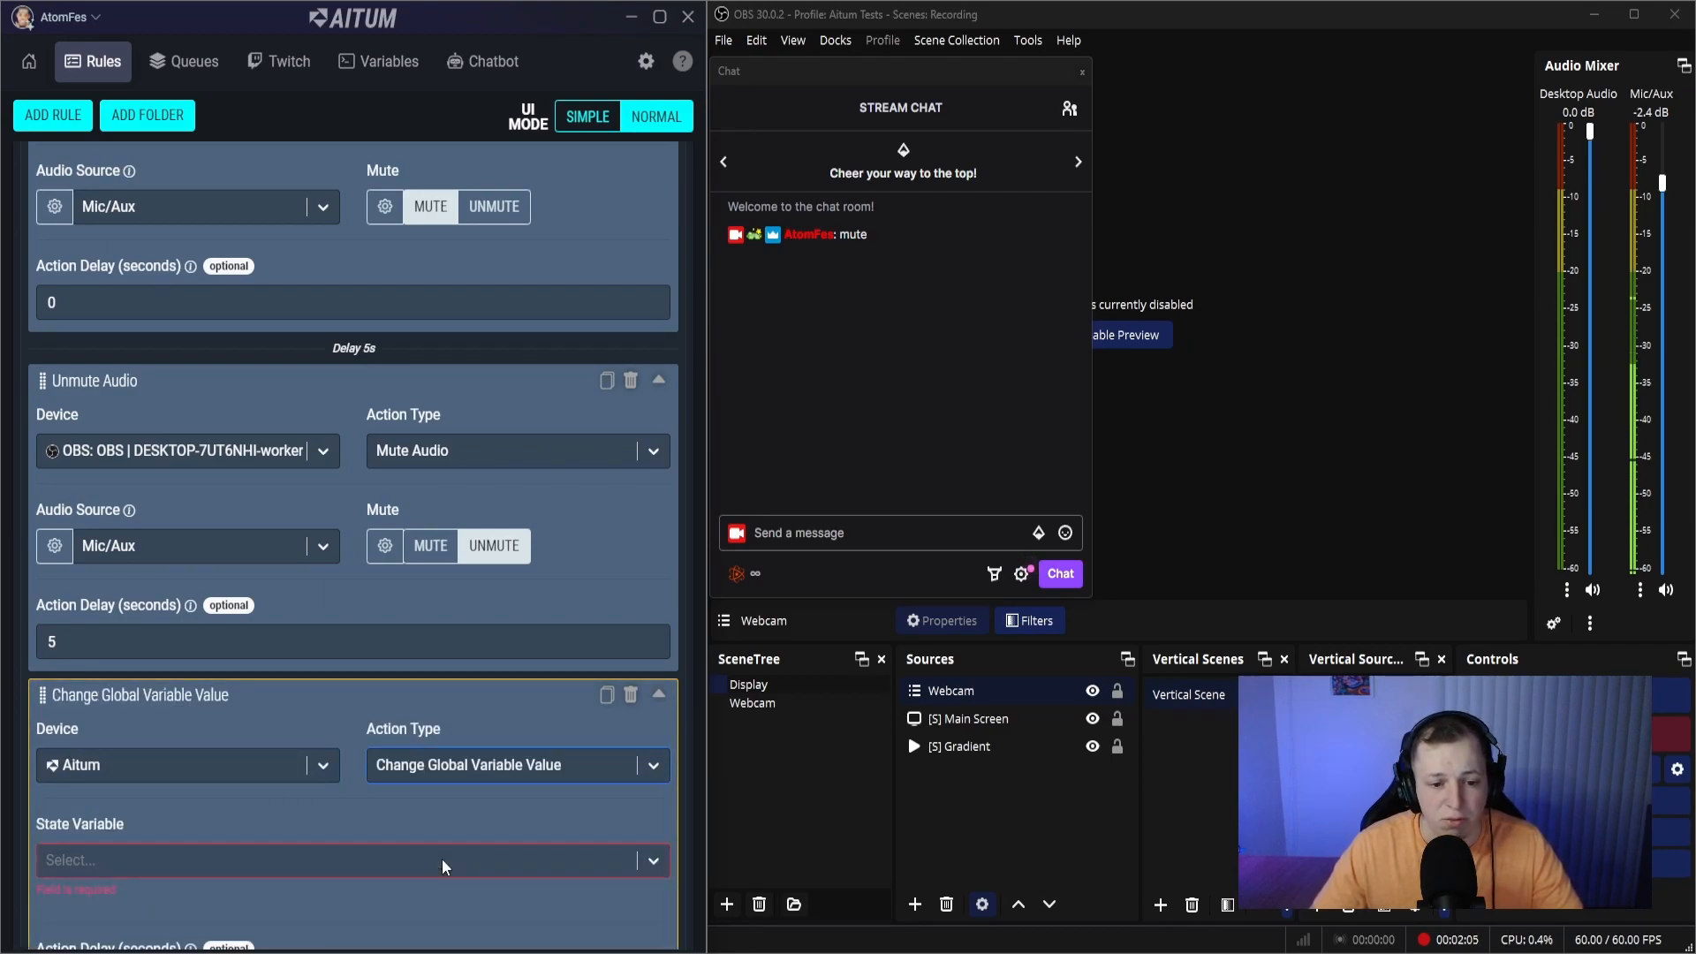
- Configure the variable action to set the Mute Me variable to True, and save the rule
{"action": "scroll", "coordinate": [157, 818], "scroll_direction": "down", "scroll_amount": 2}
{"action": "left_click", "coordinate": [134, 703]}
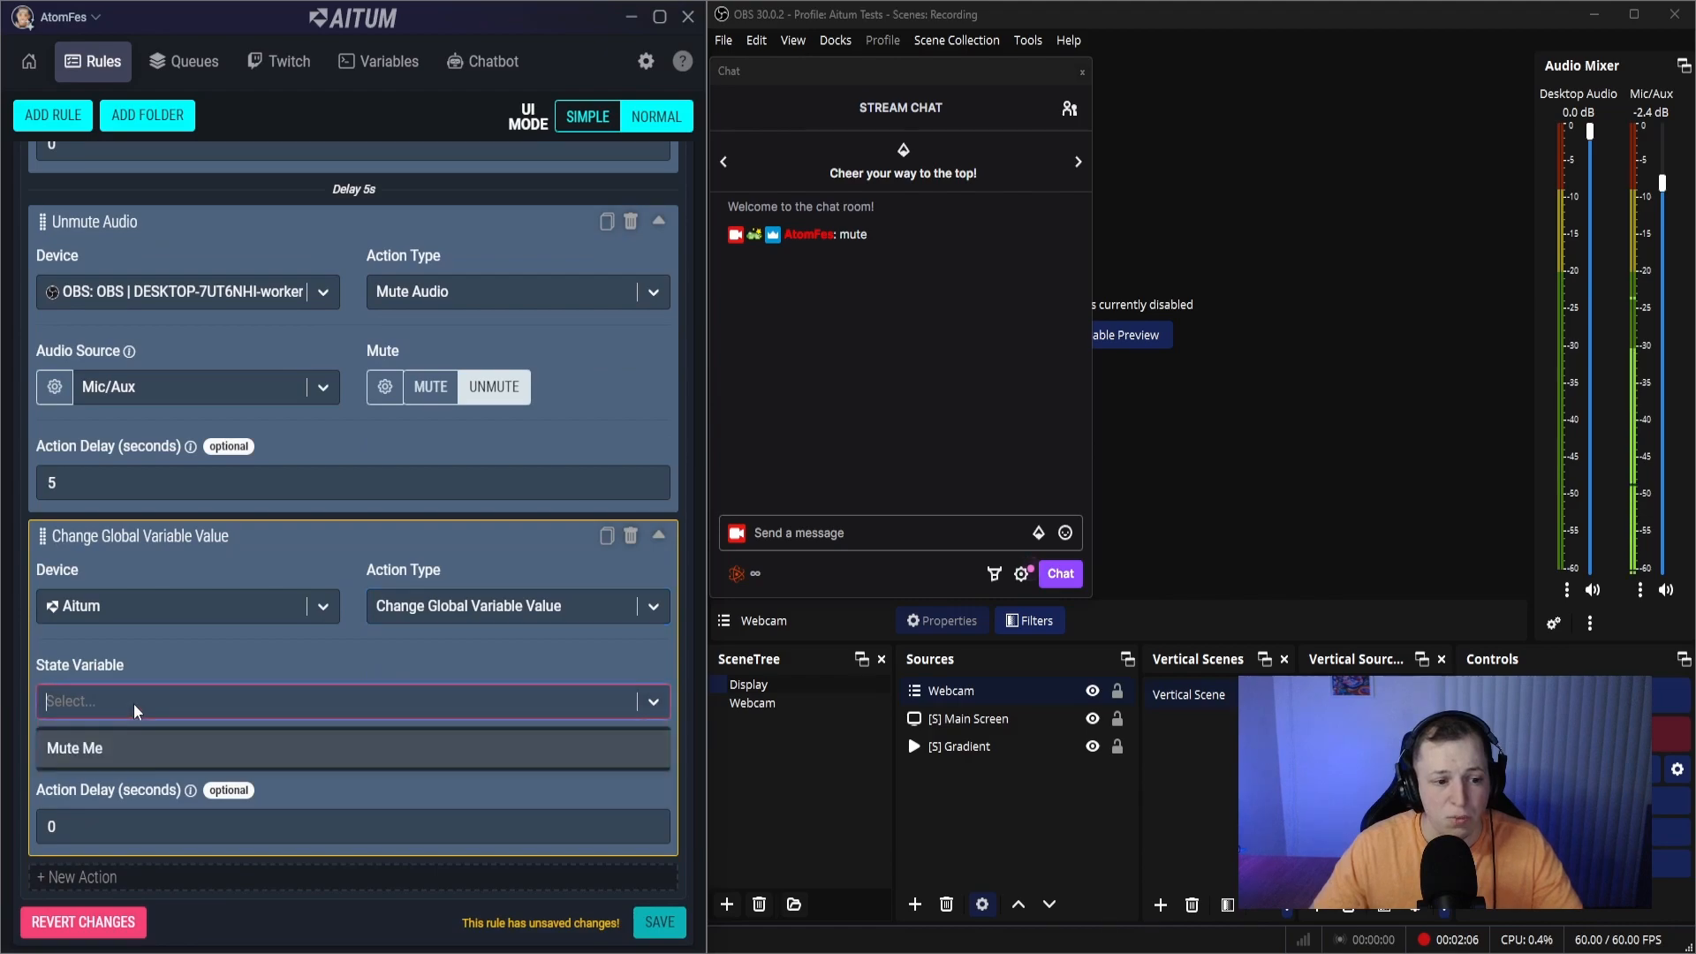
{"action": "left_click", "coordinate": [101, 749]}
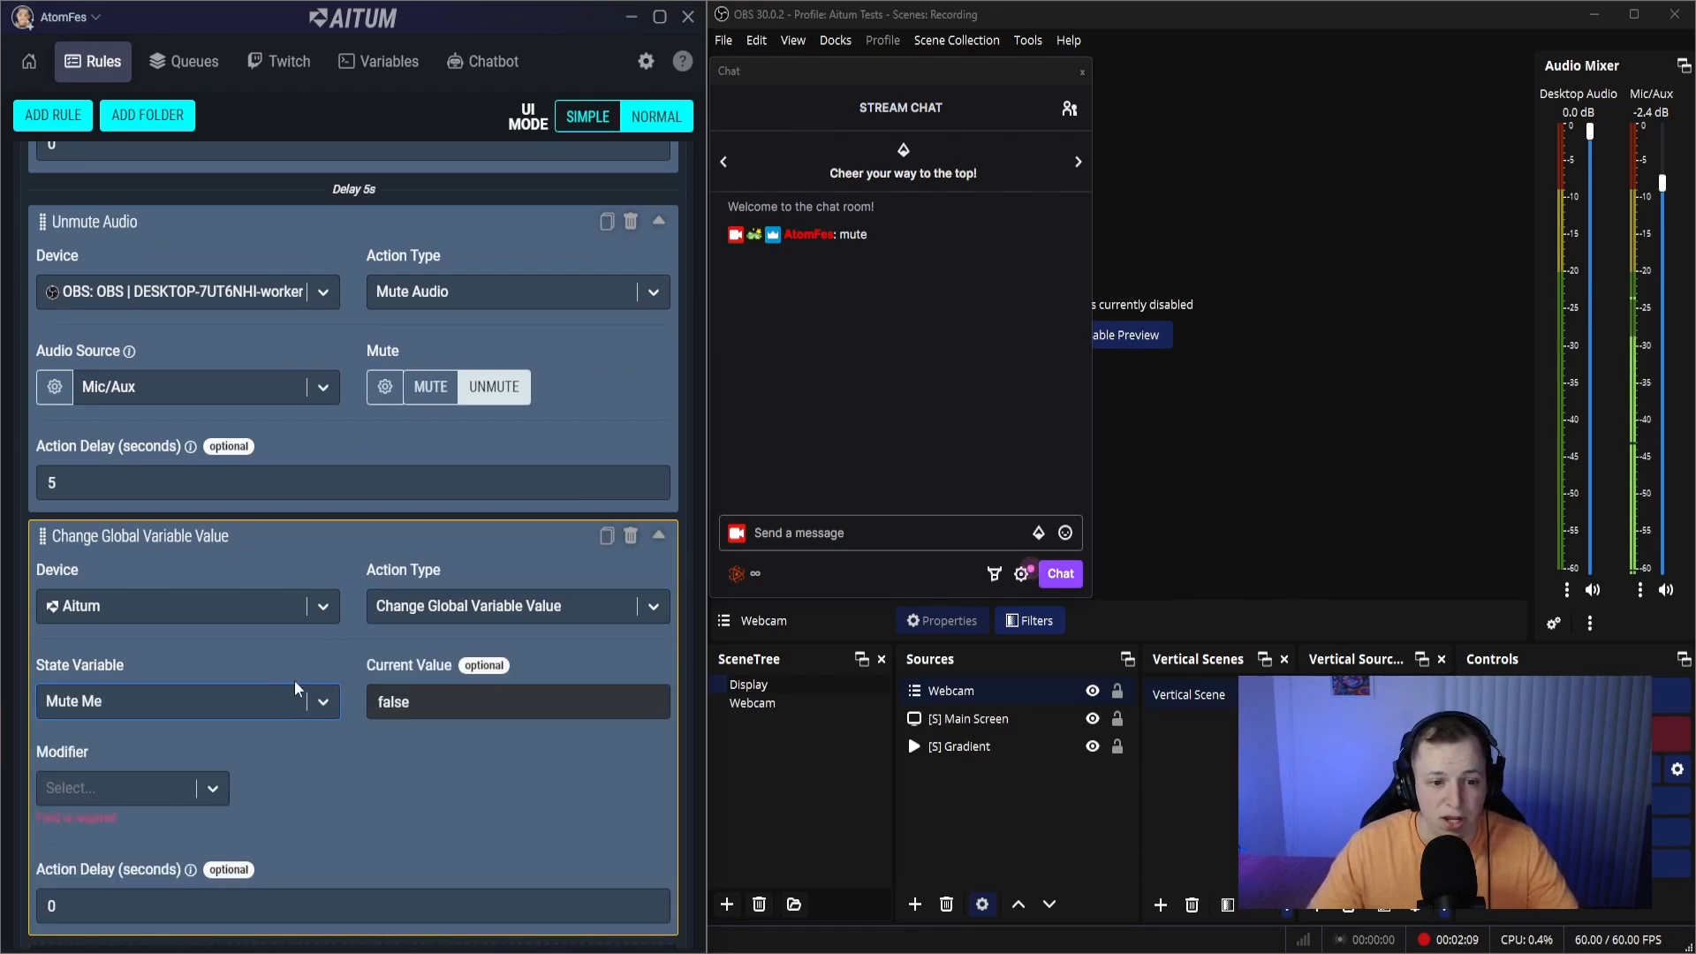
{"action": "left_click", "coordinate": [102, 795]}
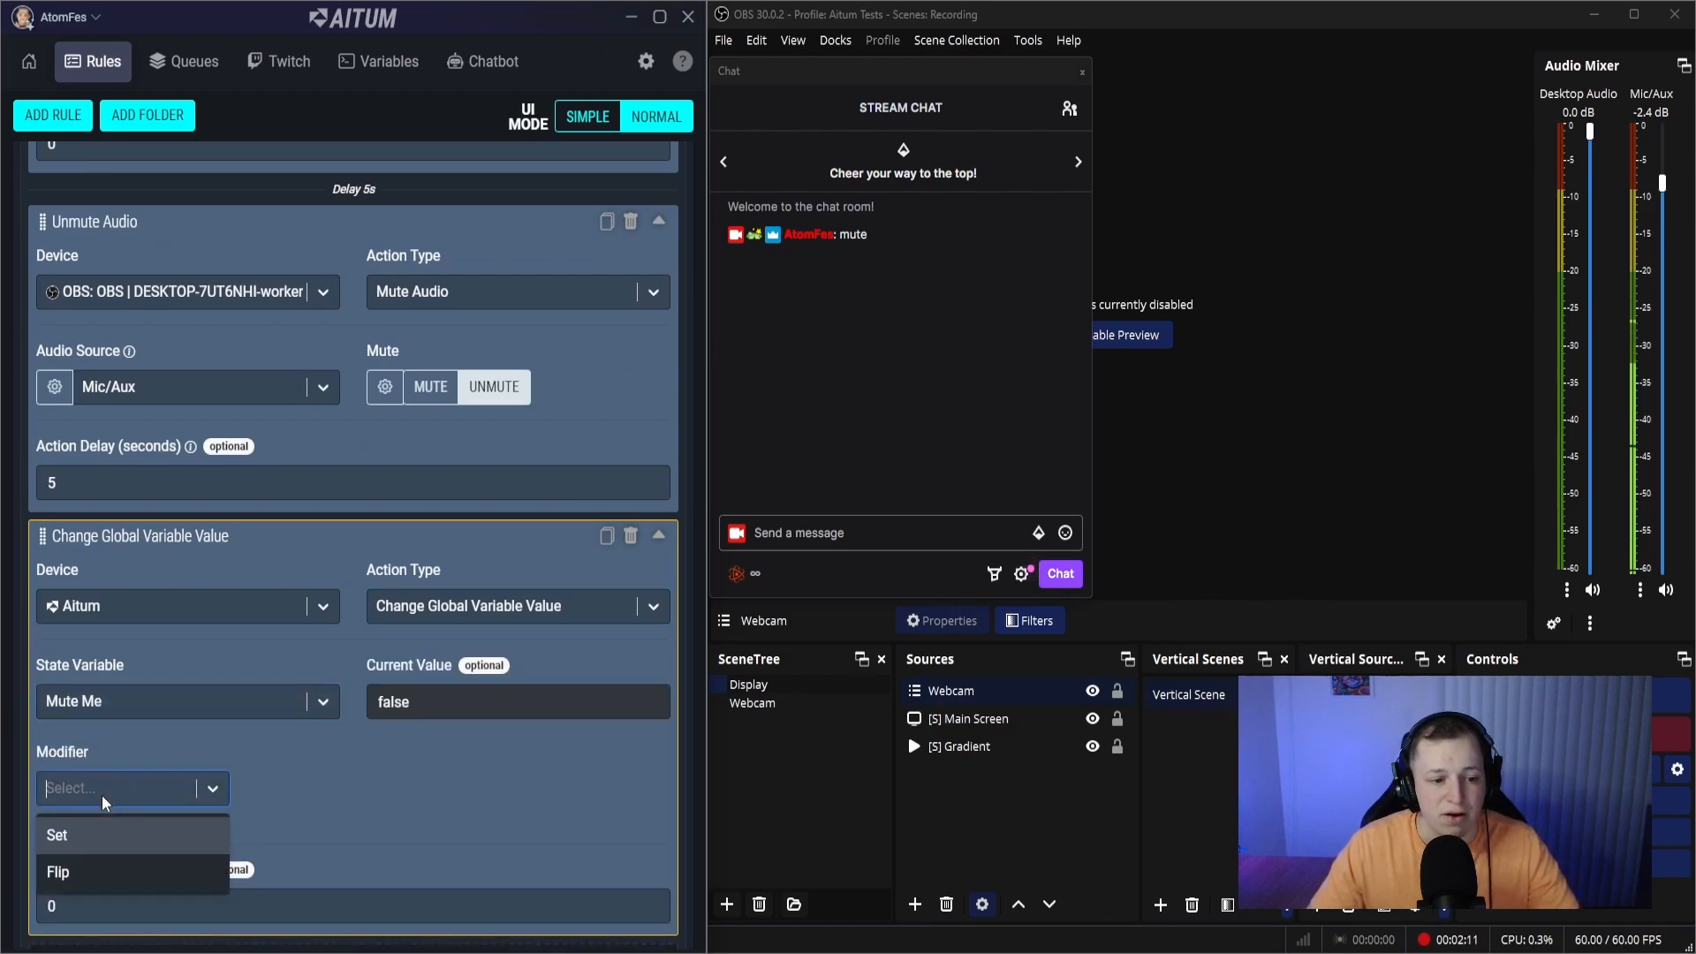
{"action": "left_click", "coordinate": [97, 837]}
{"action": "left_click", "coordinate": [320, 795]}
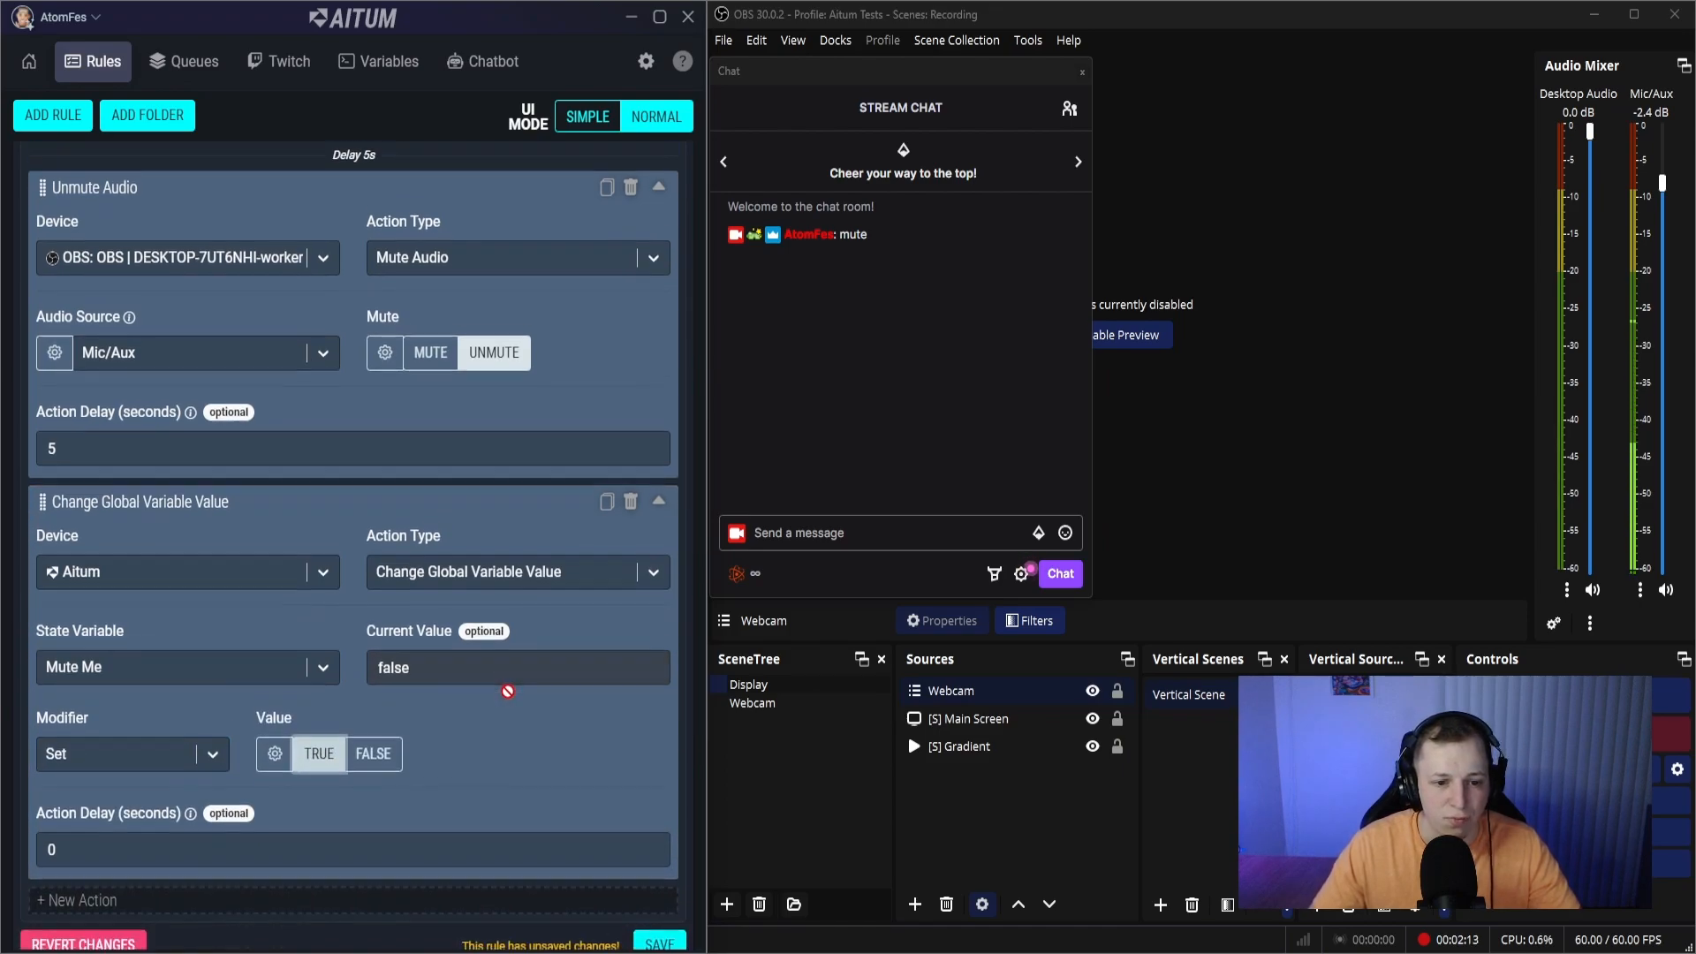
{"action": "left_click", "coordinate": [660, 924]}
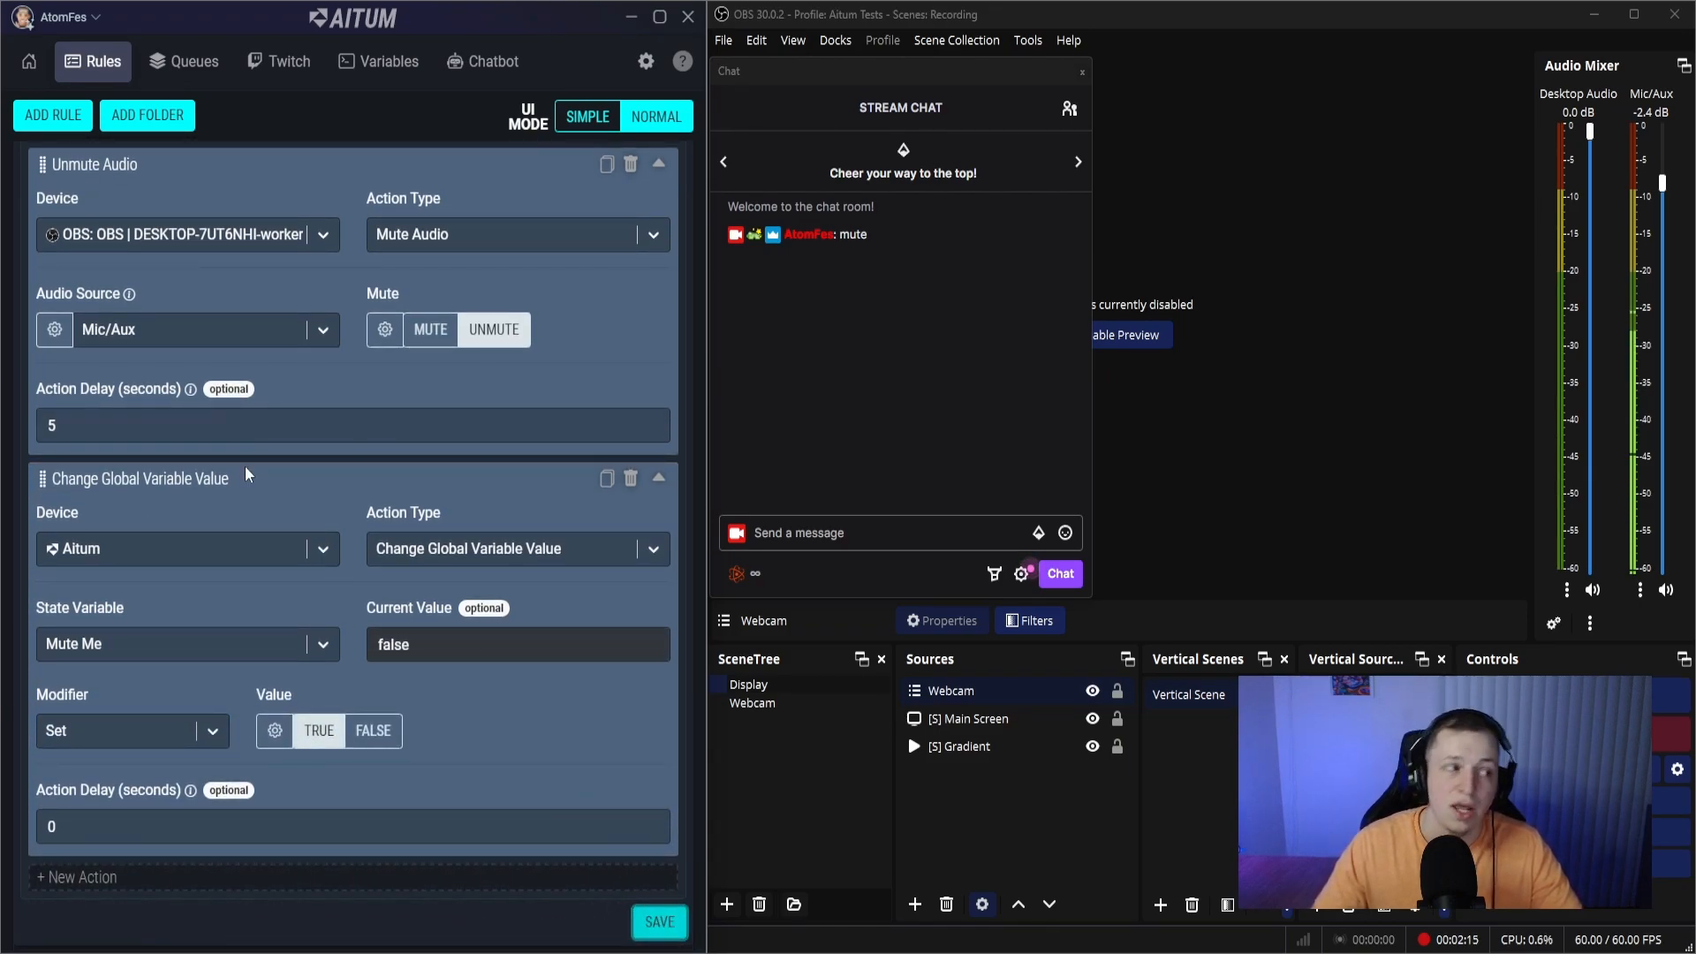
- Move the Change Global Variable Value action between the Mute Audio and Unmute Audio actions
{"action": "scroll", "coordinate": [265, 548], "scroll_direction": "up", "scroll_amount": 4}
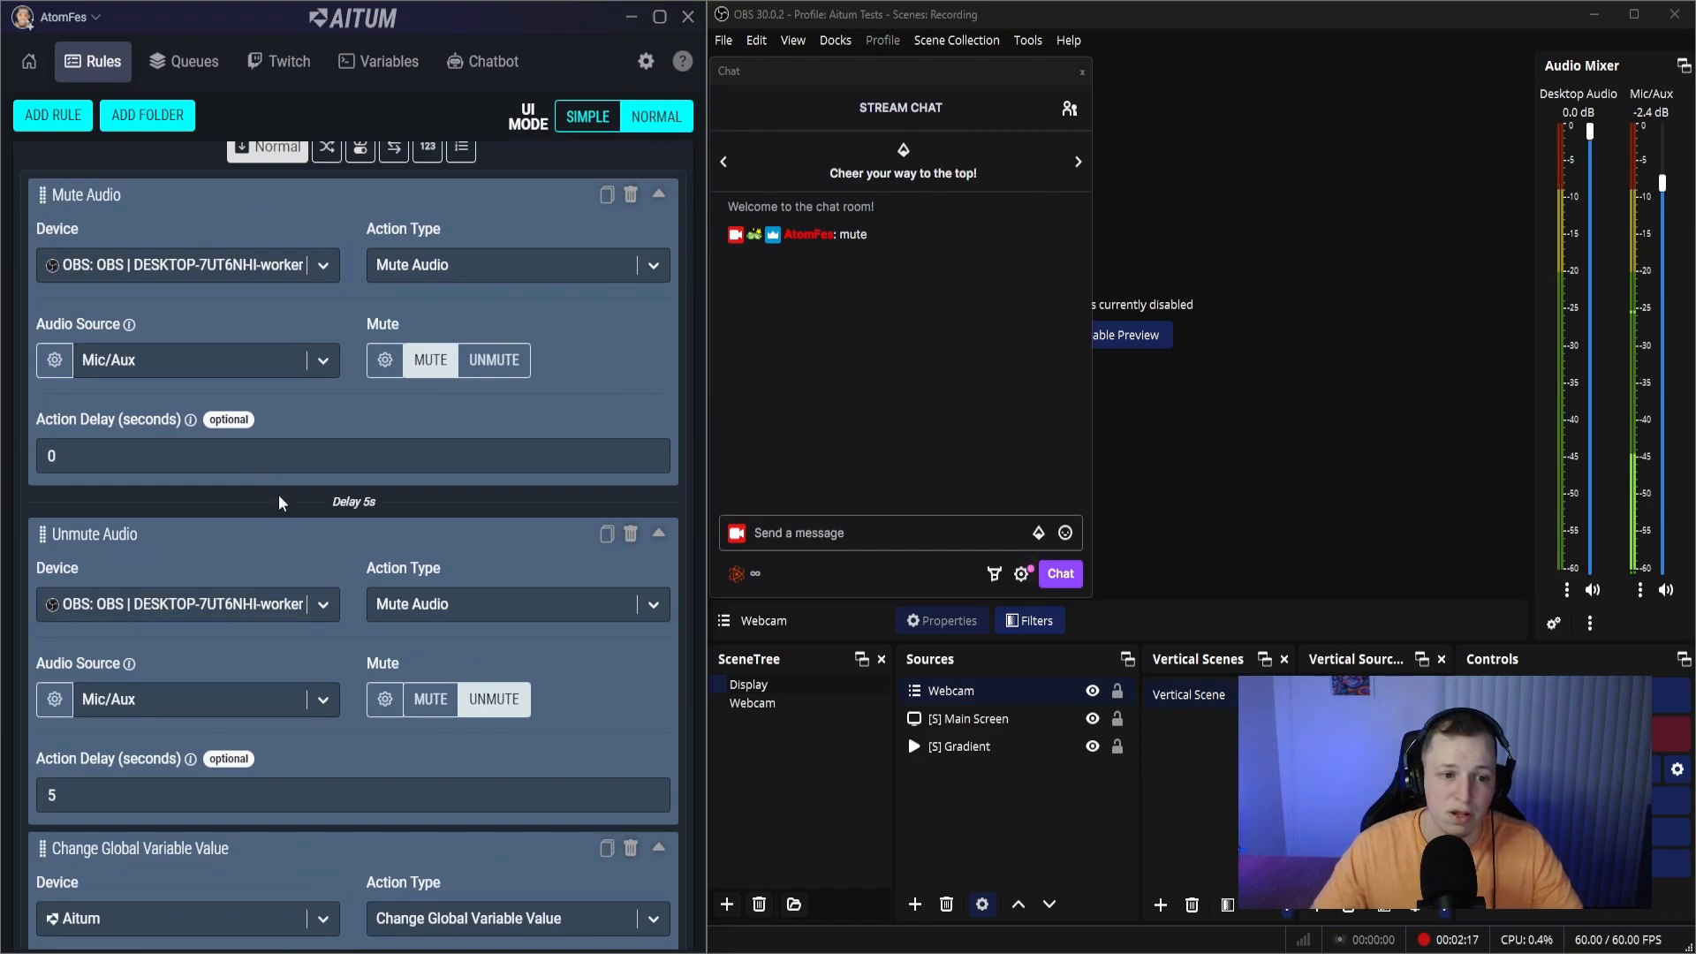
{"action": "scroll", "coordinate": [198, 610], "scroll_direction": "down", "scroll_amount": 2}
{"action": "left_click_drag", "start_coordinate": [43, 657], "coordinate": [44, 340]}
{"action": "scroll", "coordinate": [170, 446], "scroll_direction": "up", "scroll_amount": 3}
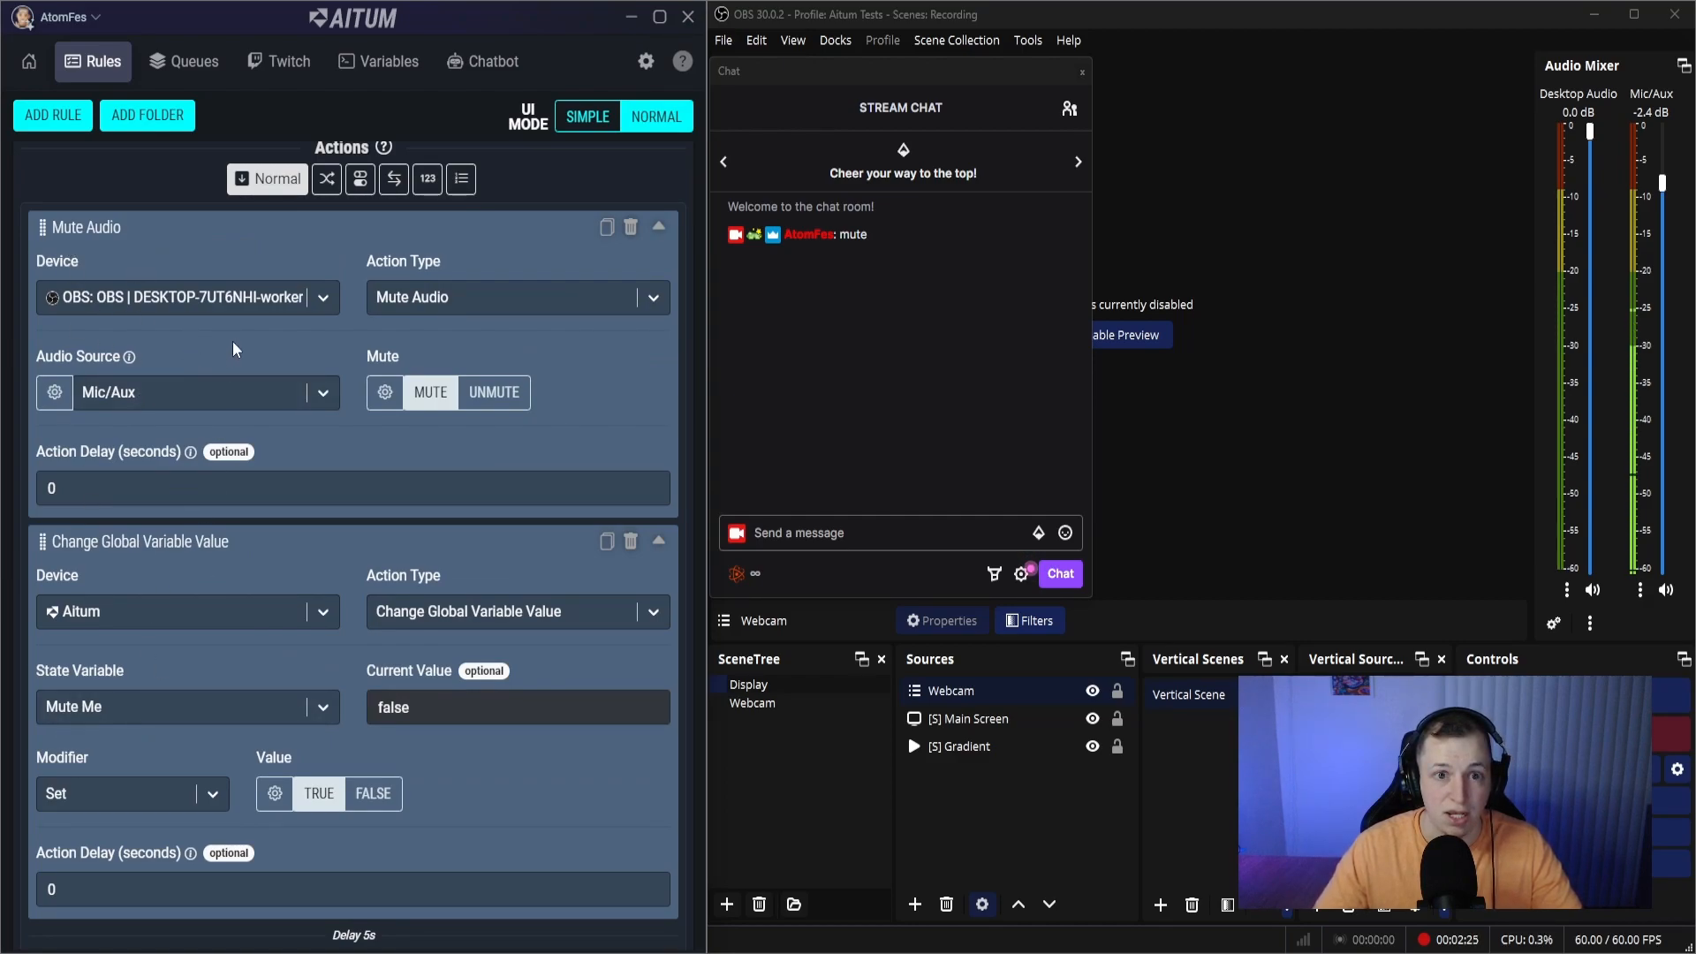
- Review the order and settings of the Mute Audio, Change Global Variable Value and Unmute Audio actions in the Mute Me rule
{"action": "scroll", "coordinate": [218, 742], "scroll_direction": "down", "scroll_amount": 3}
{"action": "scroll", "coordinate": [231, 802], "scroll_direction": "down", "scroll_amount": 2}
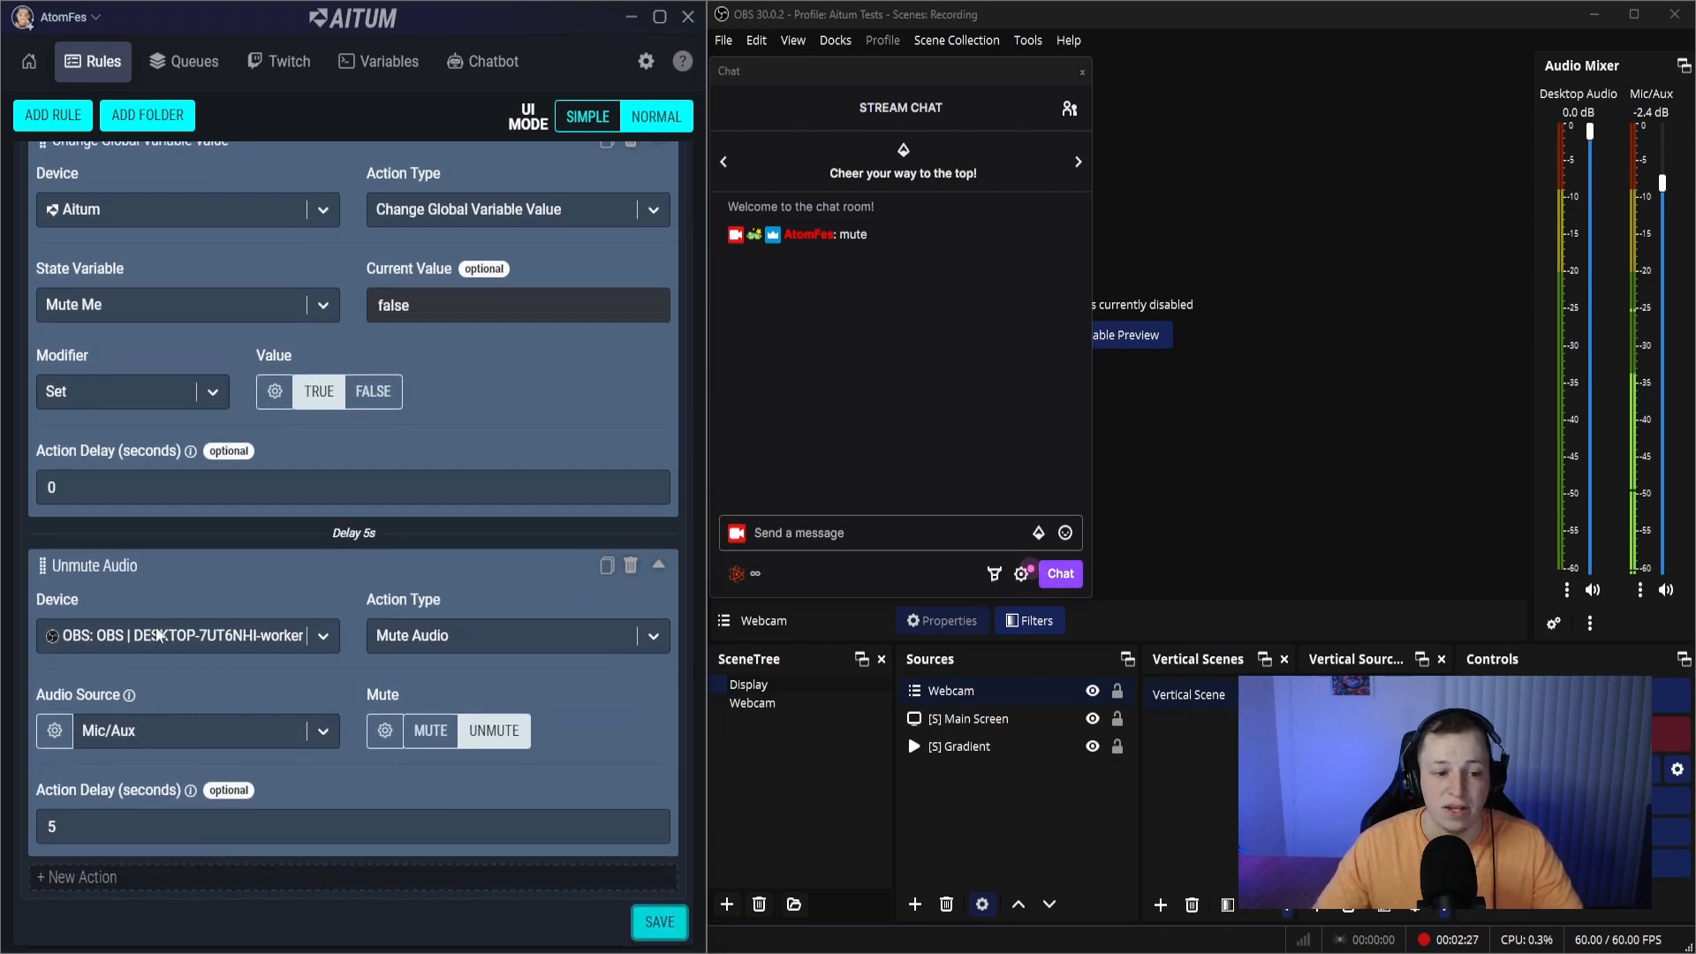
{"action": "scroll", "coordinate": [353, 746], "scroll_direction": "up", "scroll_amount": 3}
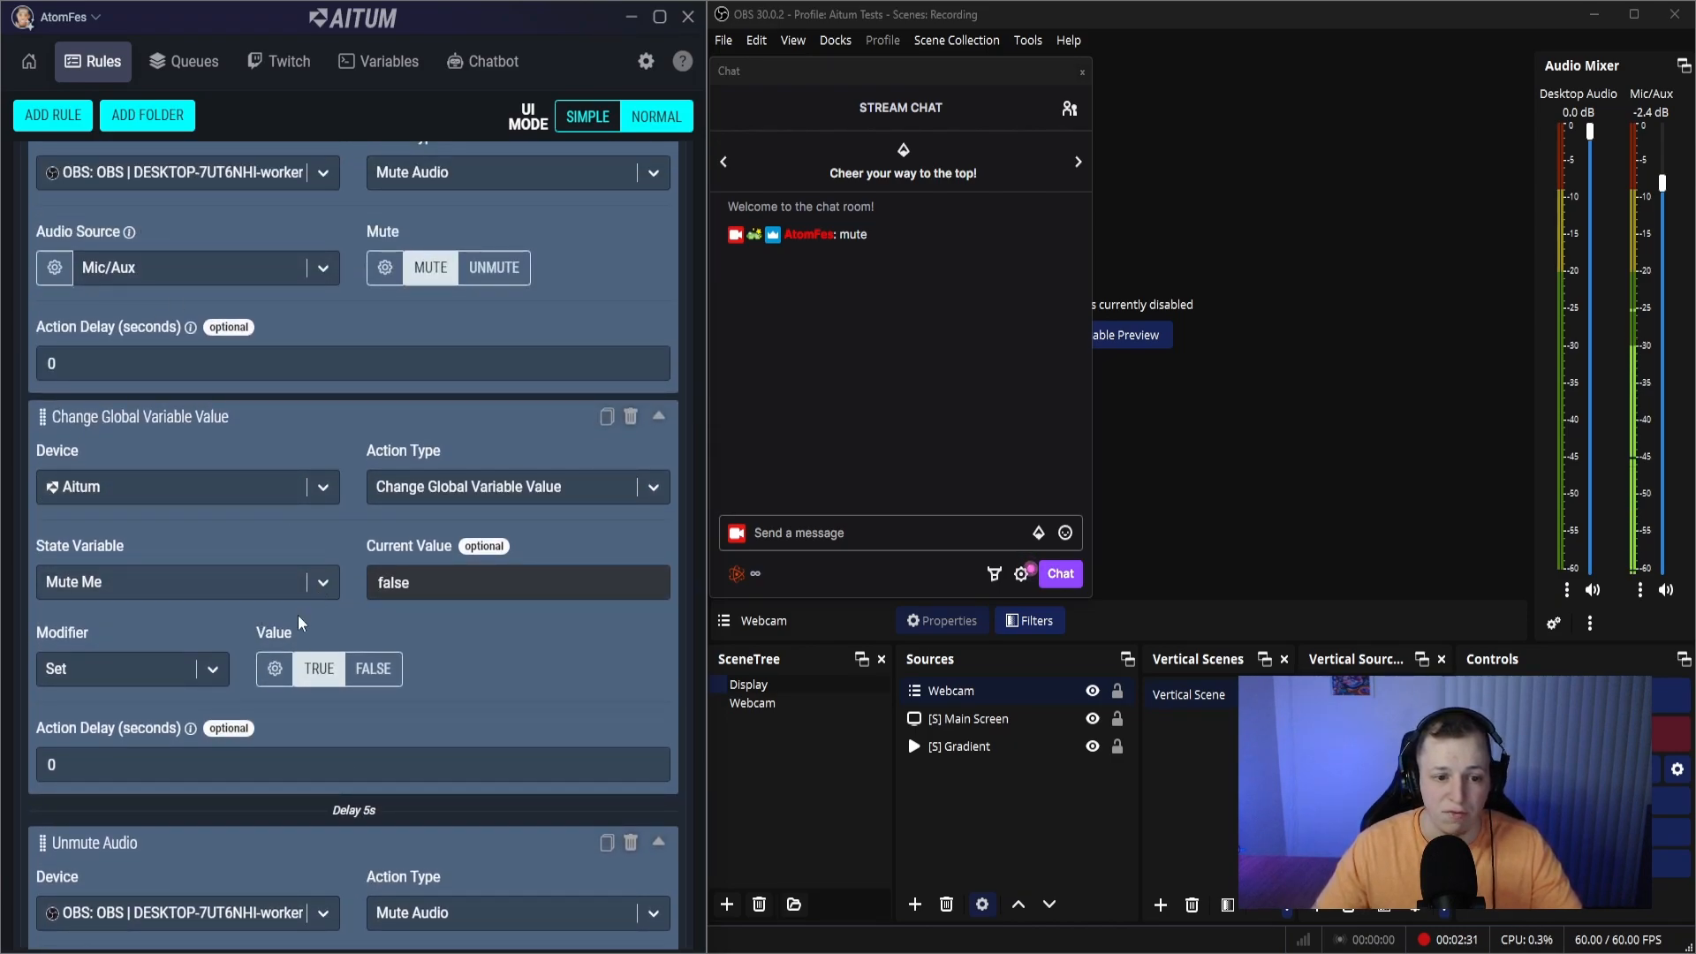
{"action": "scroll", "coordinate": [363, 590], "scroll_direction": "down", "scroll_amount": 3}
{"action": "scroll", "coordinate": [338, 562], "scroll_direction": "up", "scroll_amount": 5}
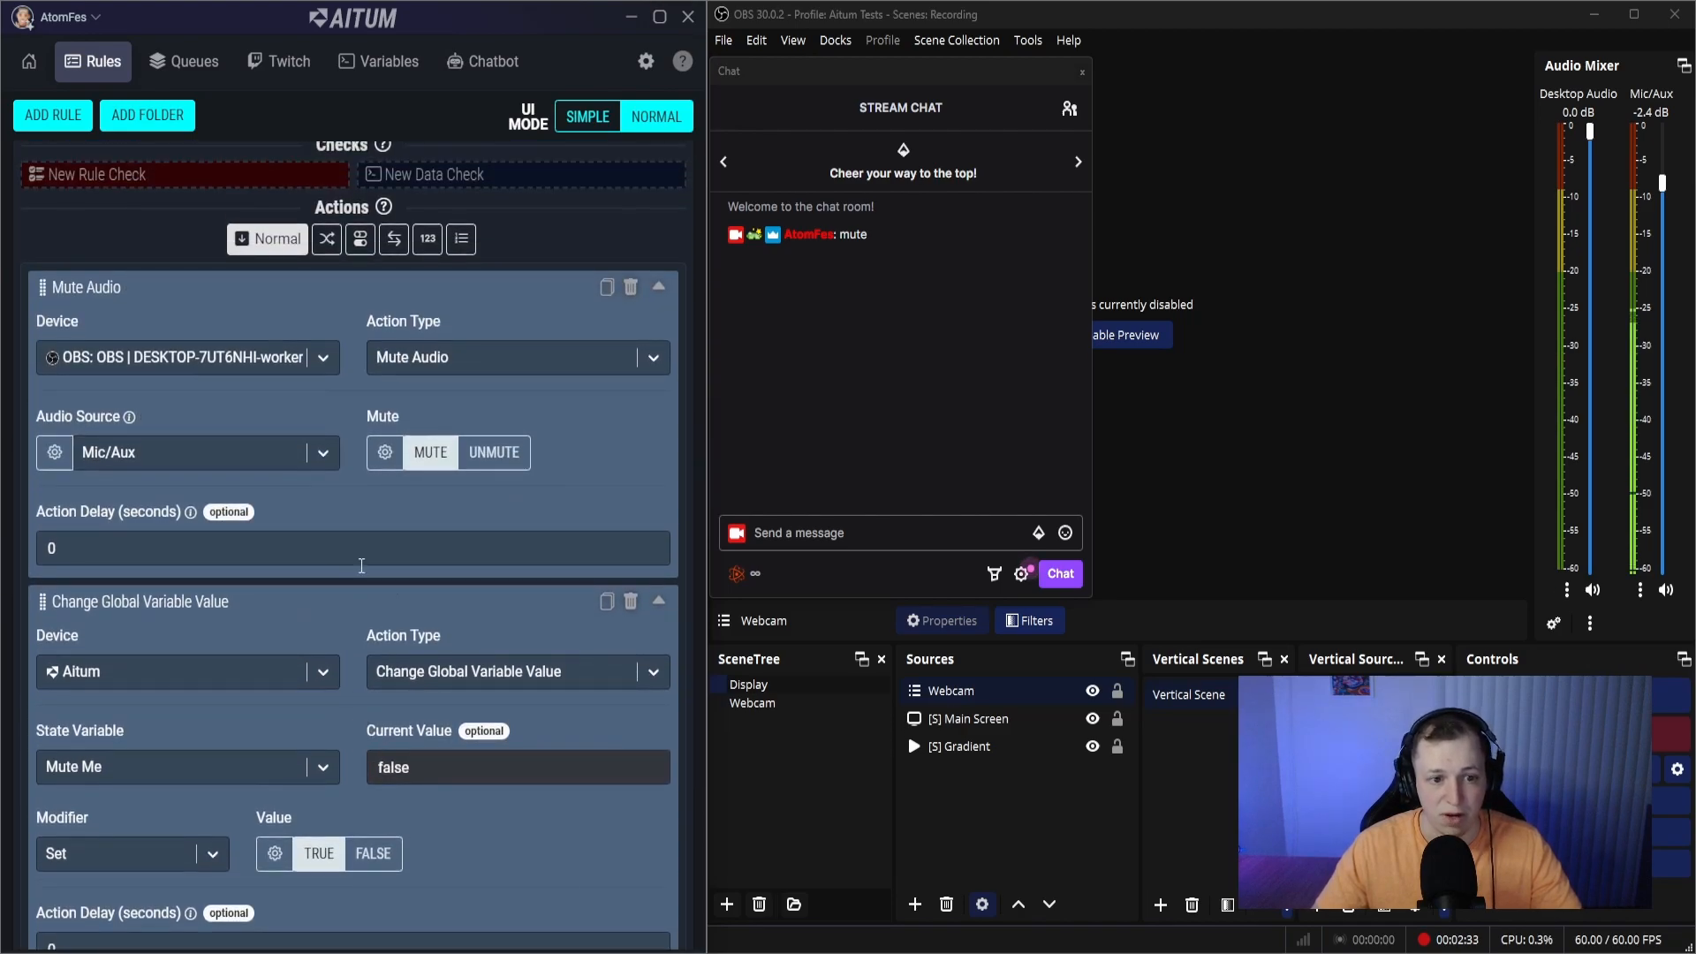
{"action": "scroll", "coordinate": [202, 633], "scroll_direction": "down", "scroll_amount": 5}
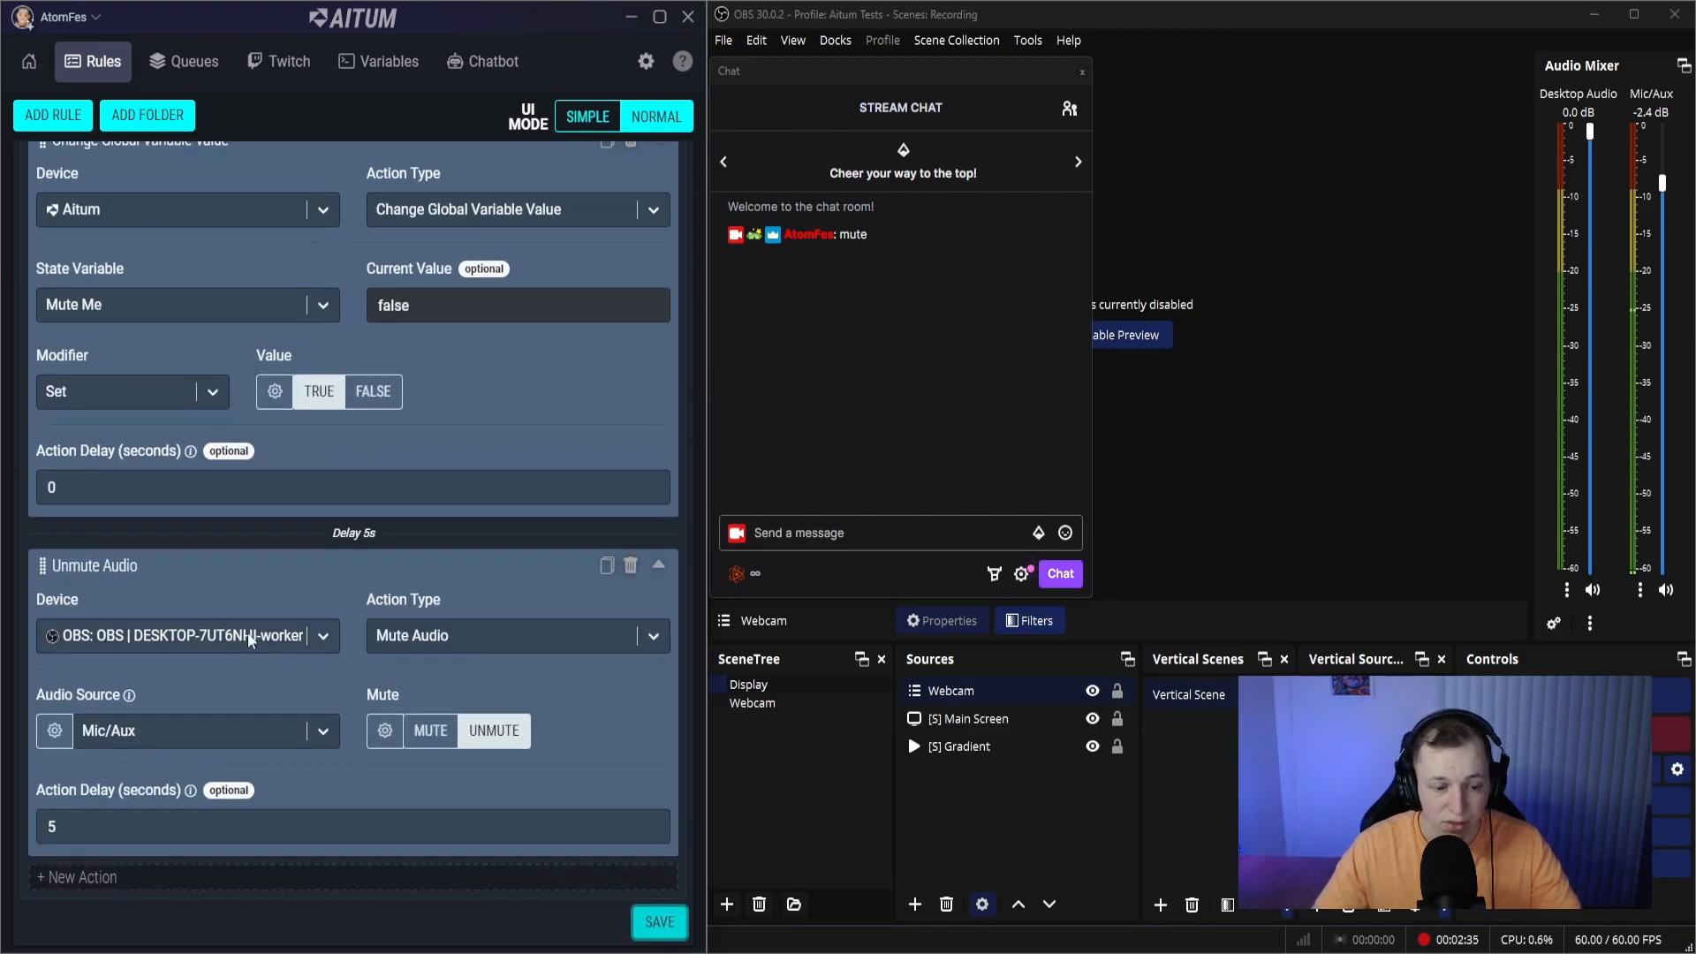
{"action": "scroll", "coordinate": [304, 655], "scroll_direction": "up", "scroll_amount": 10}
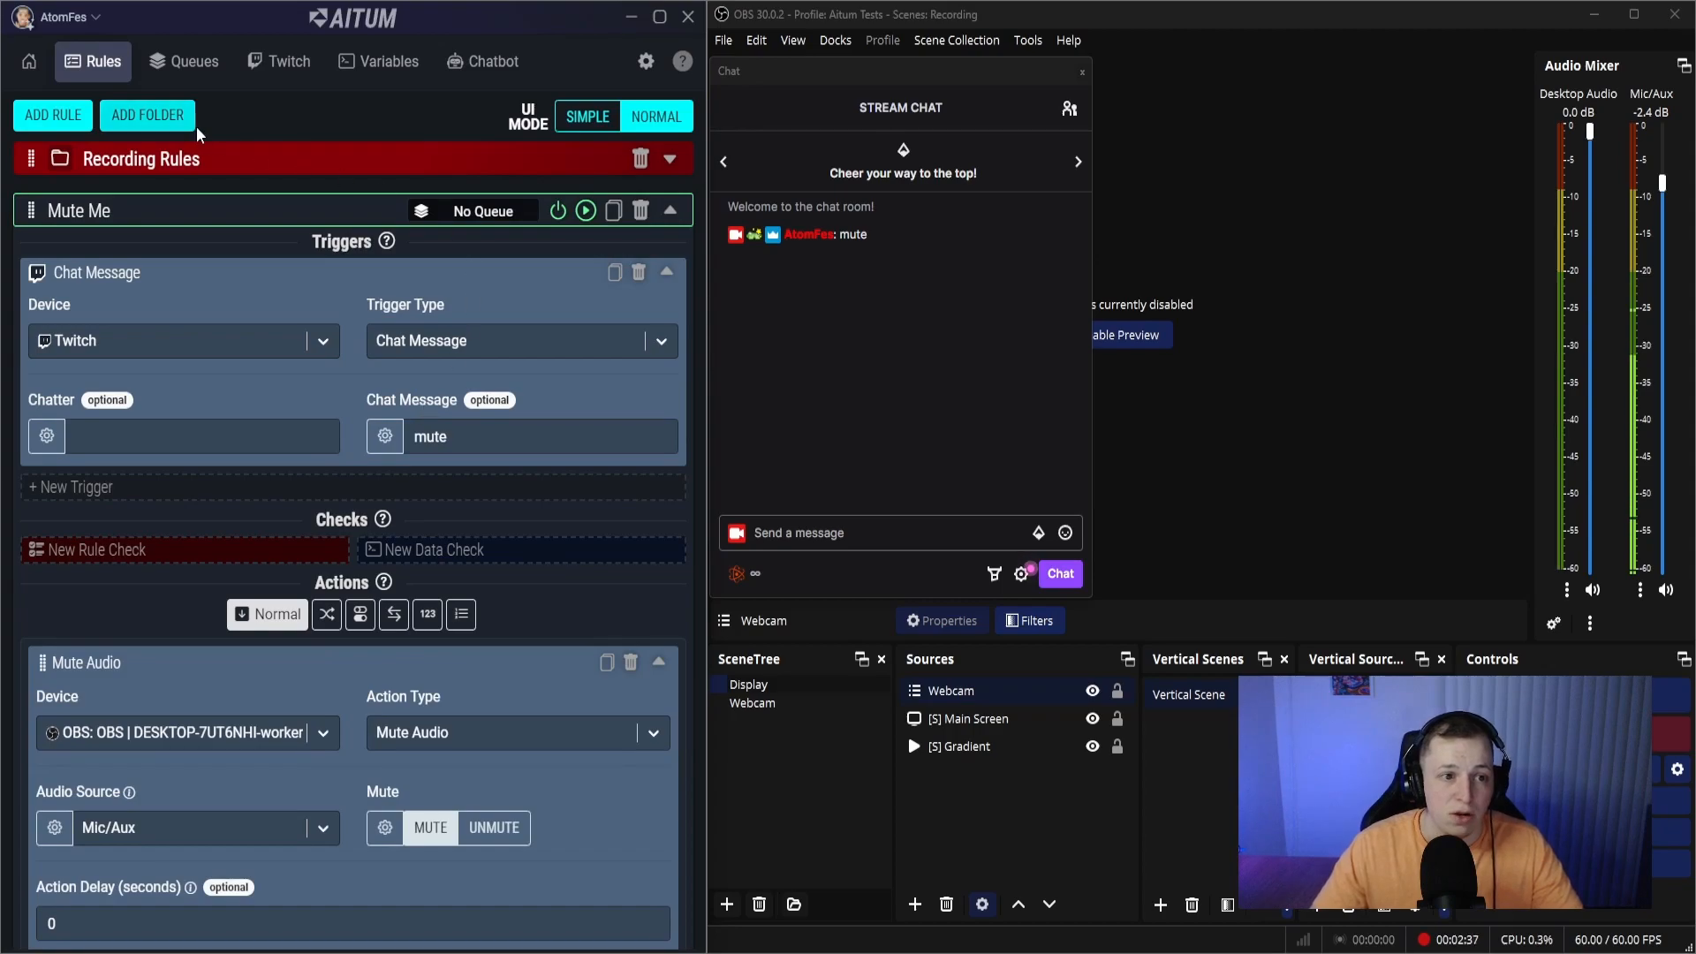
- Add a new rule and name it Enable/Disable Mute Me
{"action": "left_click", "coordinate": [64, 111]}
{"action": "left_click_drag", "start_coordinate": [115, 643], "coordinate": [55, 638]}
{"action": "key", "text": "BackSpace"}
{"action": "key", "text": "BackSpace"}
{"action": "type", "text": "Enabl"}
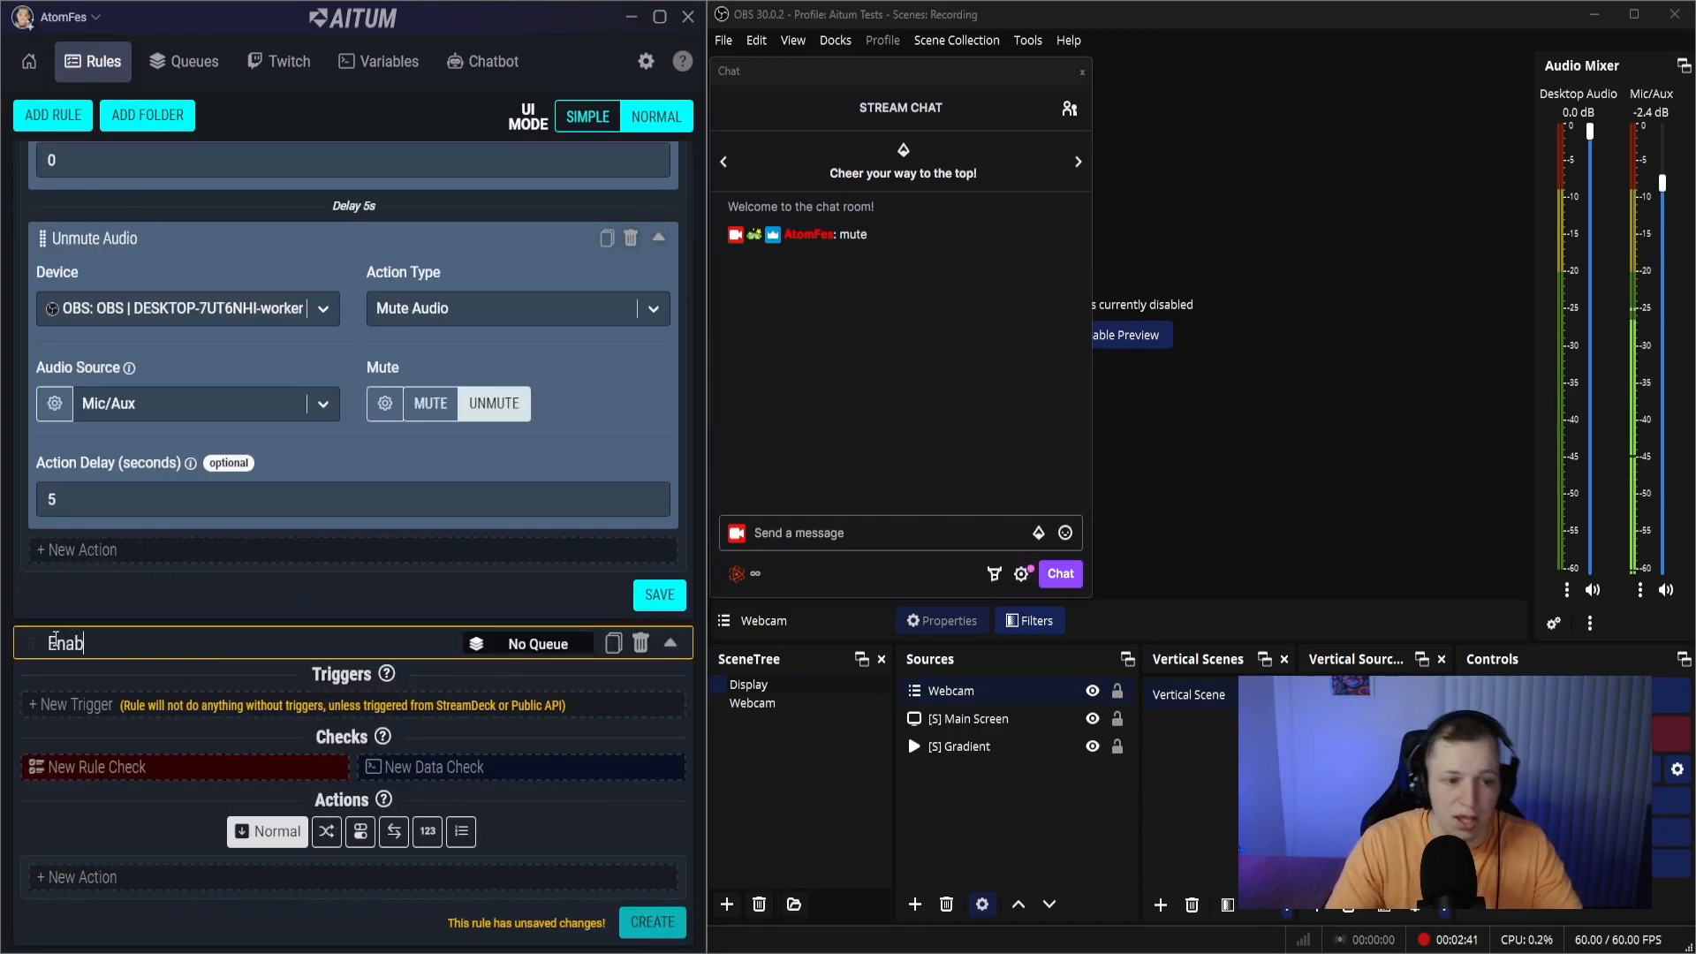
{"action": "type", "text": "e/D"}
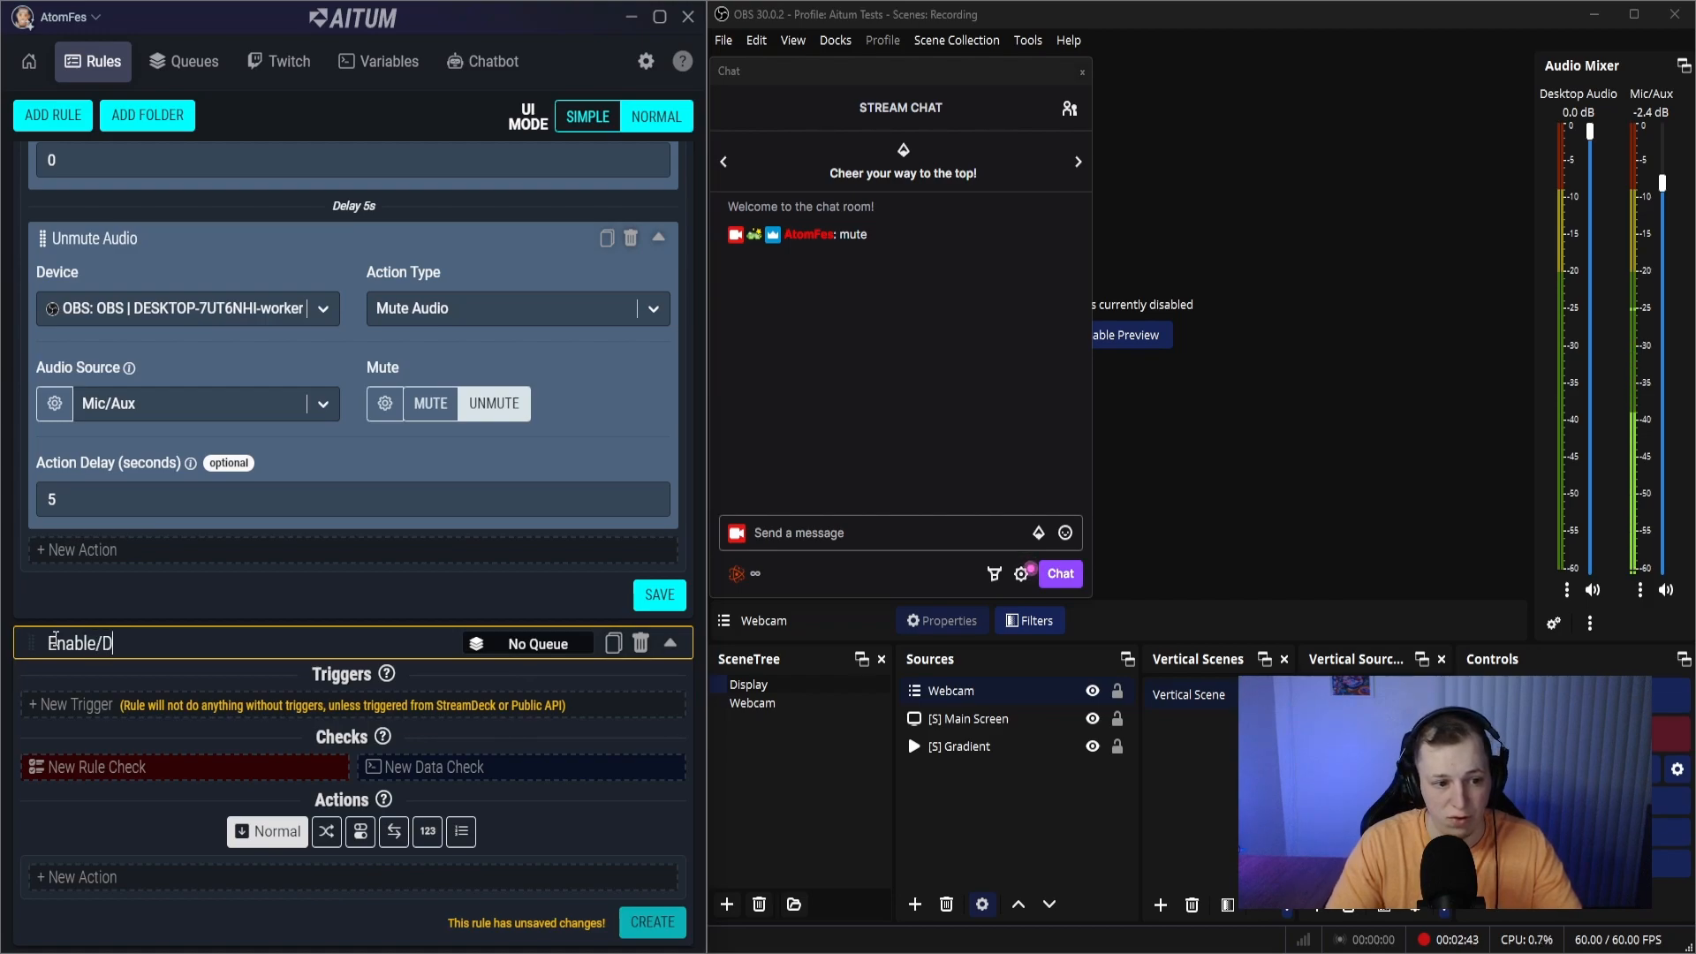
{"action": "type", "text": "isable Mute Me"}
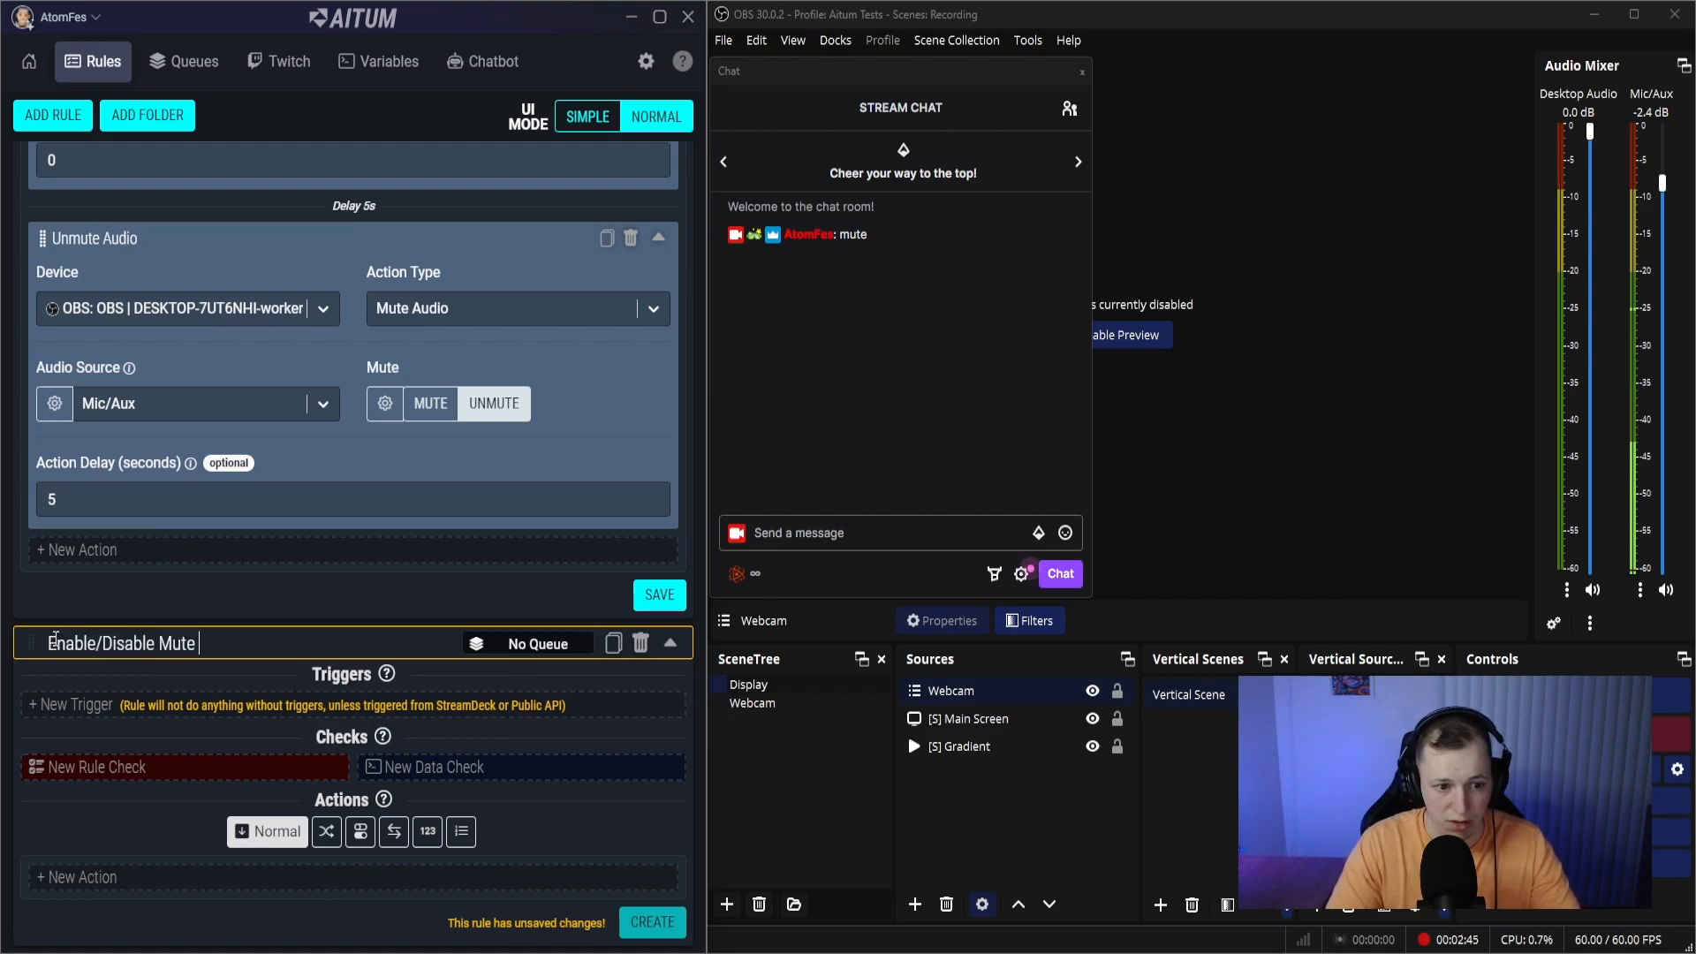
- Add a trigger with Aitum as the device, Global Variable Changed as the type and Mute Me as the global variable
{"action": "left_click", "coordinate": [157, 709]}
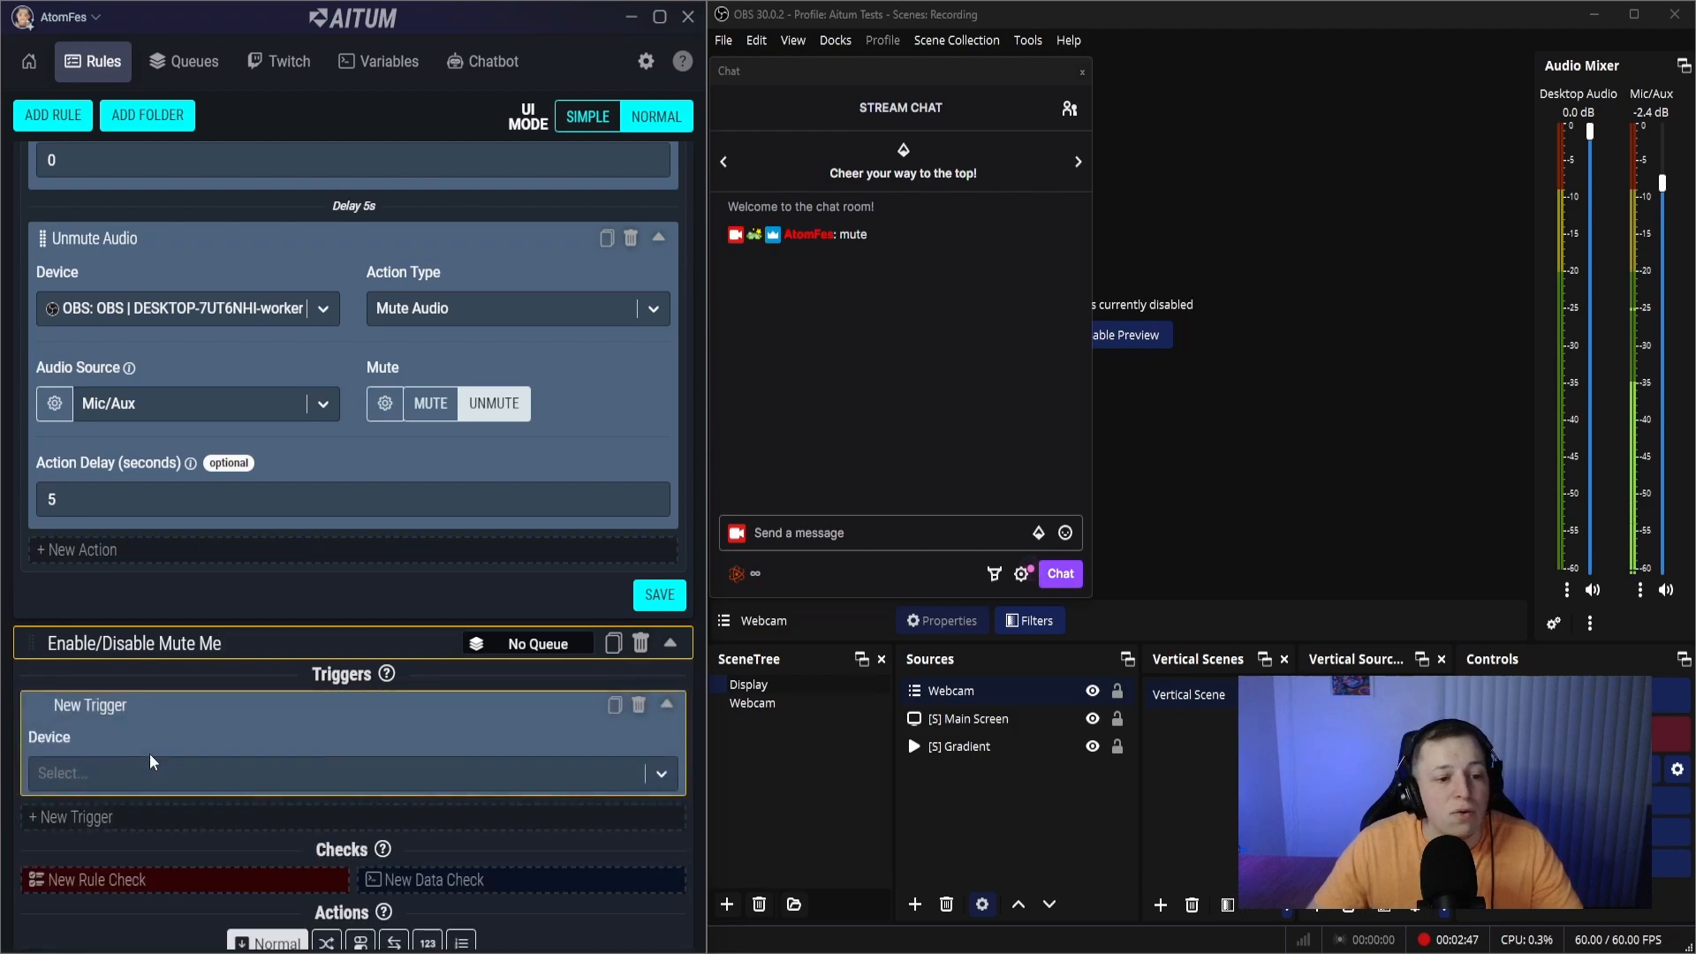
{"action": "left_click", "coordinate": [135, 772]}
{"action": "left_click", "coordinate": [124, 824]}
{"action": "left_click", "coordinate": [522, 774]}
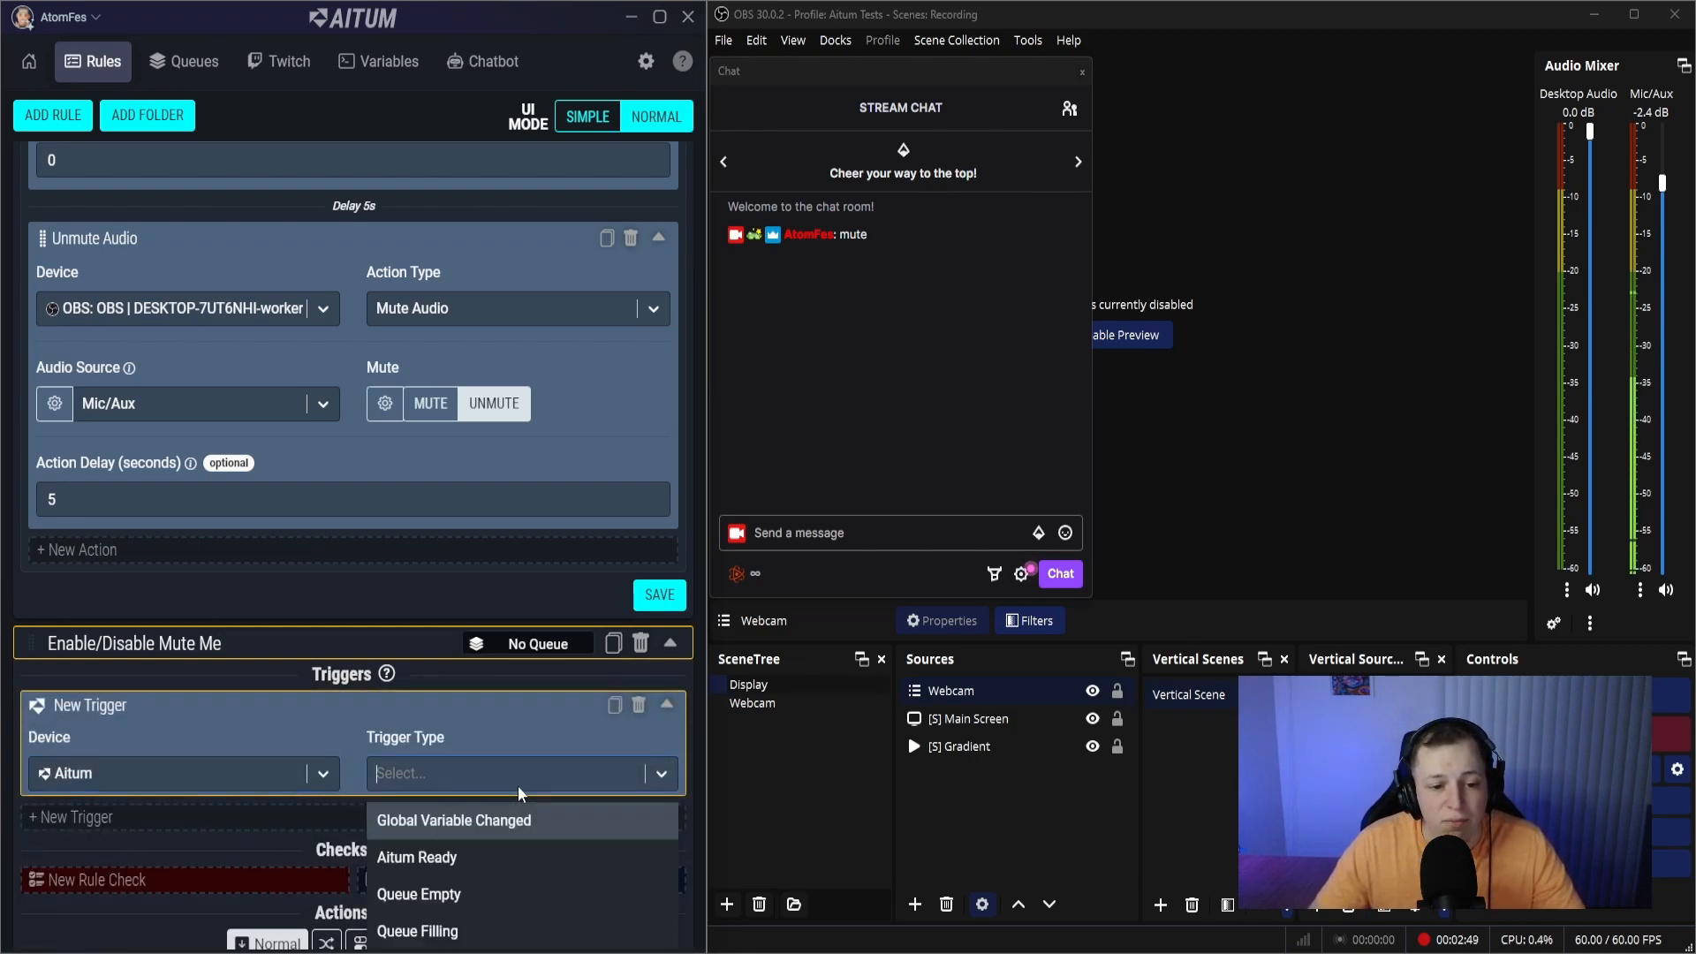
{"action": "left_click", "coordinate": [497, 834]}
{"action": "scroll", "coordinate": [306, 756], "scroll_direction": "down", "scroll_amount": 2}
{"action": "left_click", "coordinate": [203, 682]}
{"action": "left_click", "coordinate": [157, 728]}
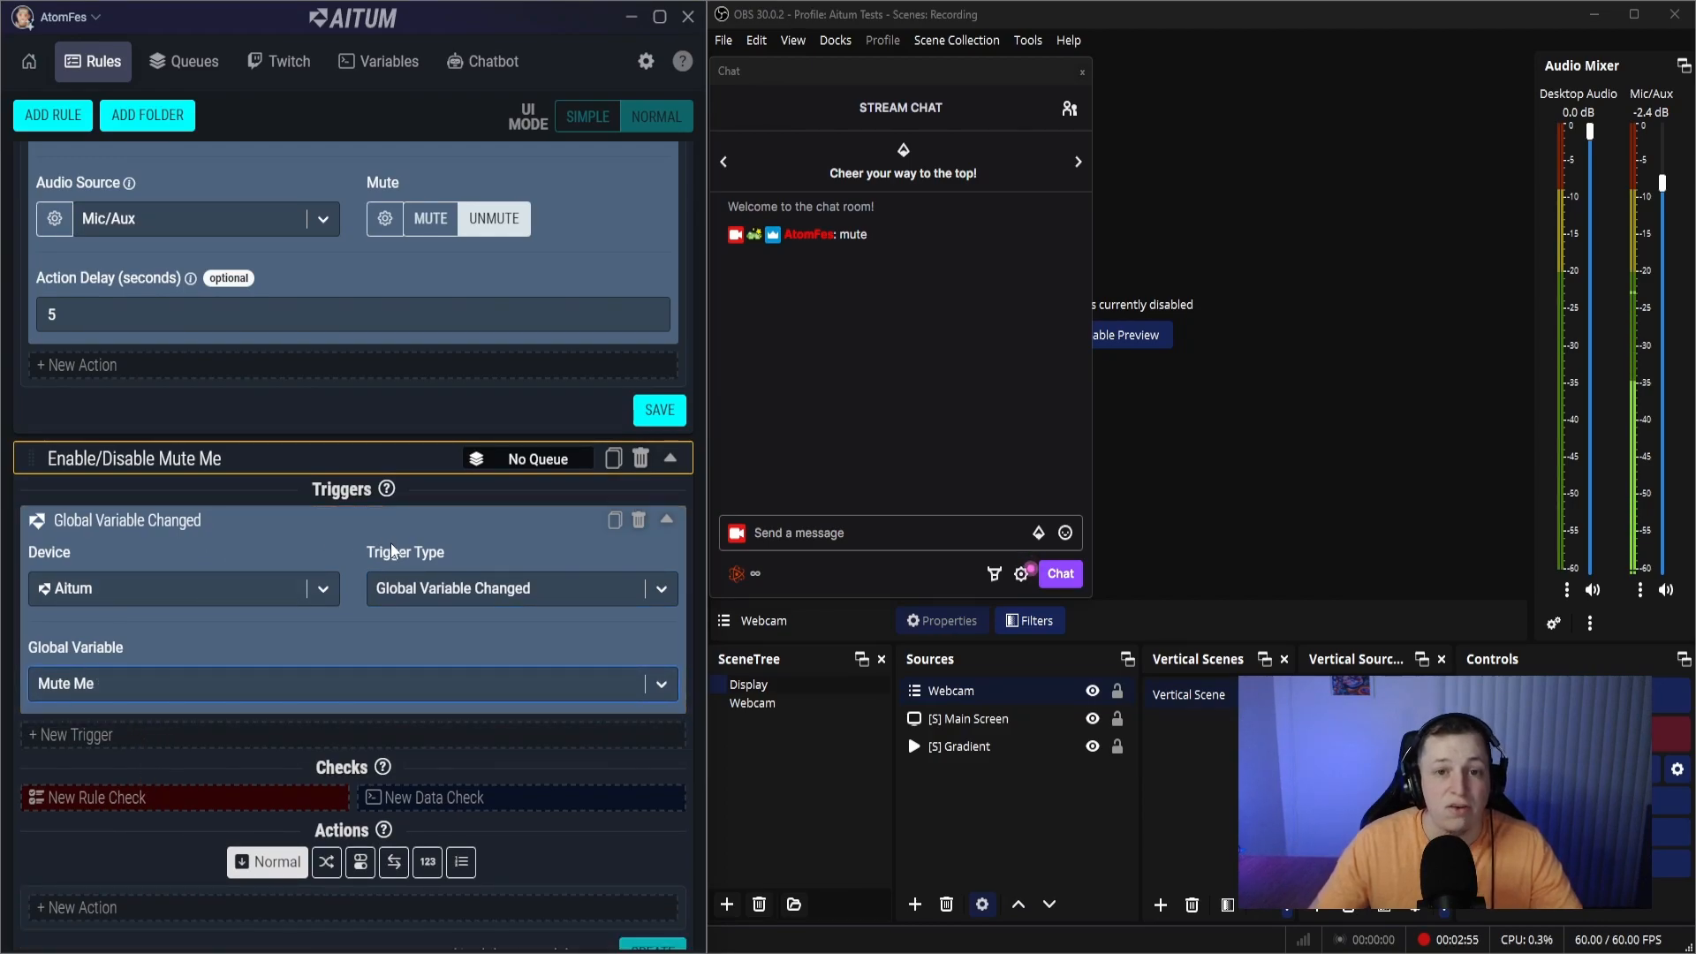
- Add a rule check to Enable/Disable Mute Me requiring the Mute Me variable to be equal to True
{"action": "scroll", "coordinate": [470, 352], "scroll_direction": "up", "scroll_amount": 5}
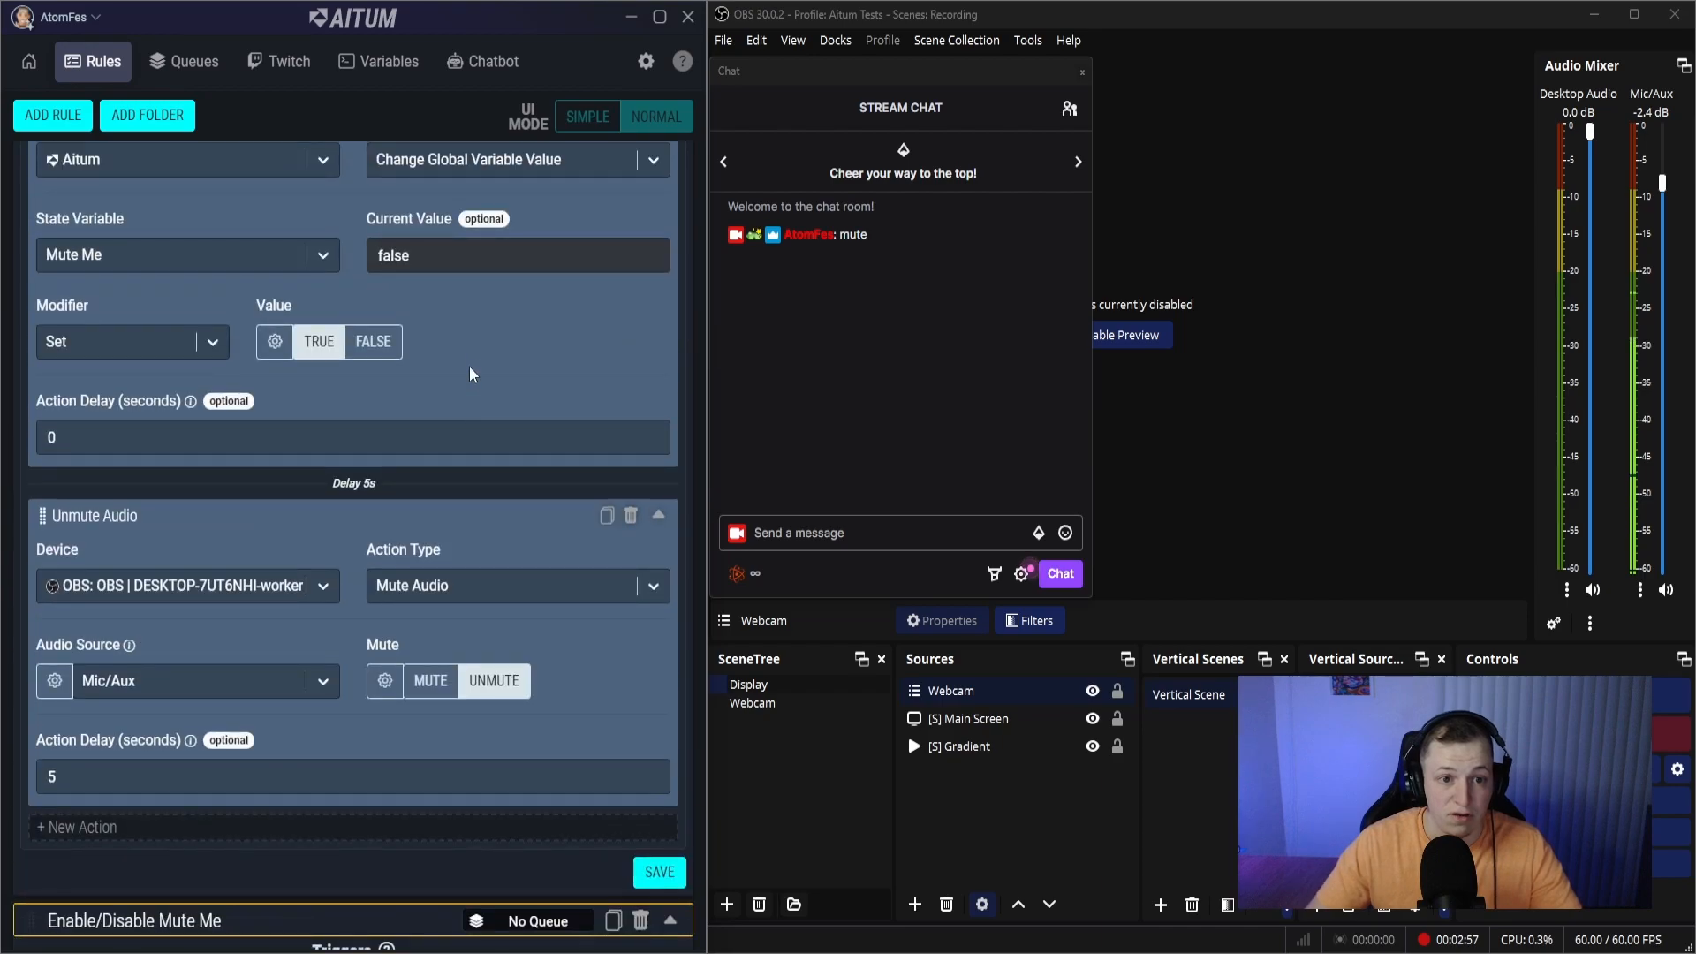
{"action": "scroll", "coordinate": [340, 252], "scroll_direction": "down", "scroll_amount": 5}
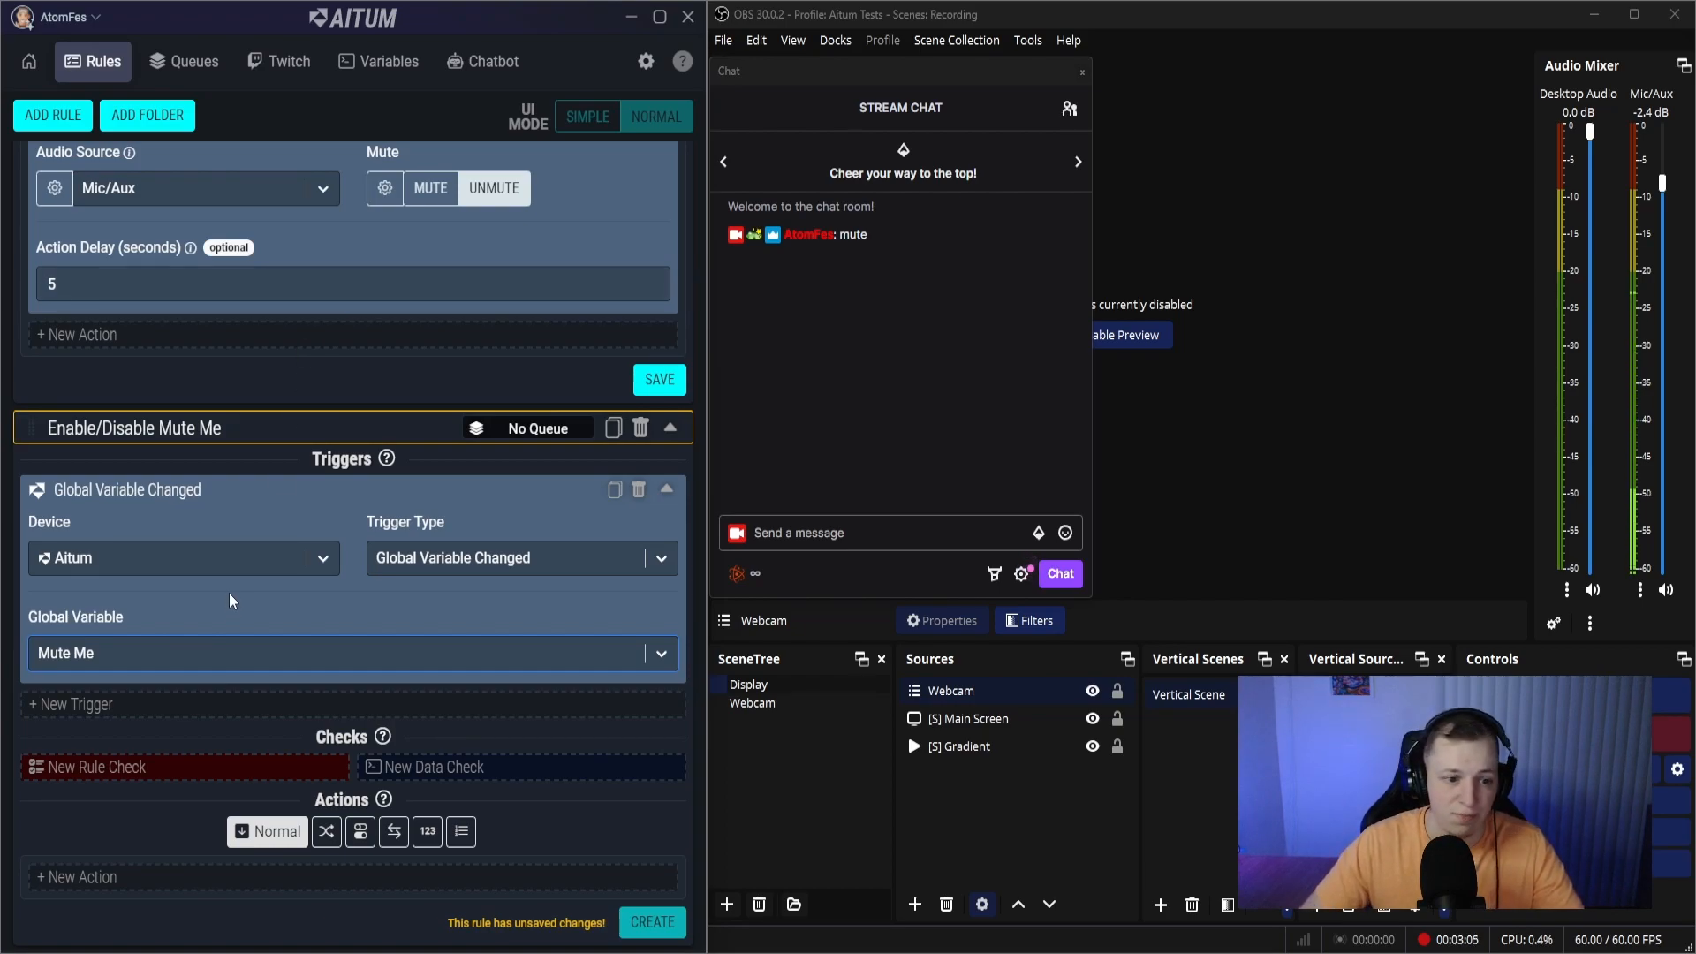
{"action": "left_click", "coordinate": [217, 769]}
{"action": "scroll", "coordinate": [219, 776], "scroll_direction": "down", "scroll_amount": 1}
{"action": "left_click", "coordinate": [167, 717]}
{"action": "left_click", "coordinate": [131, 793]}
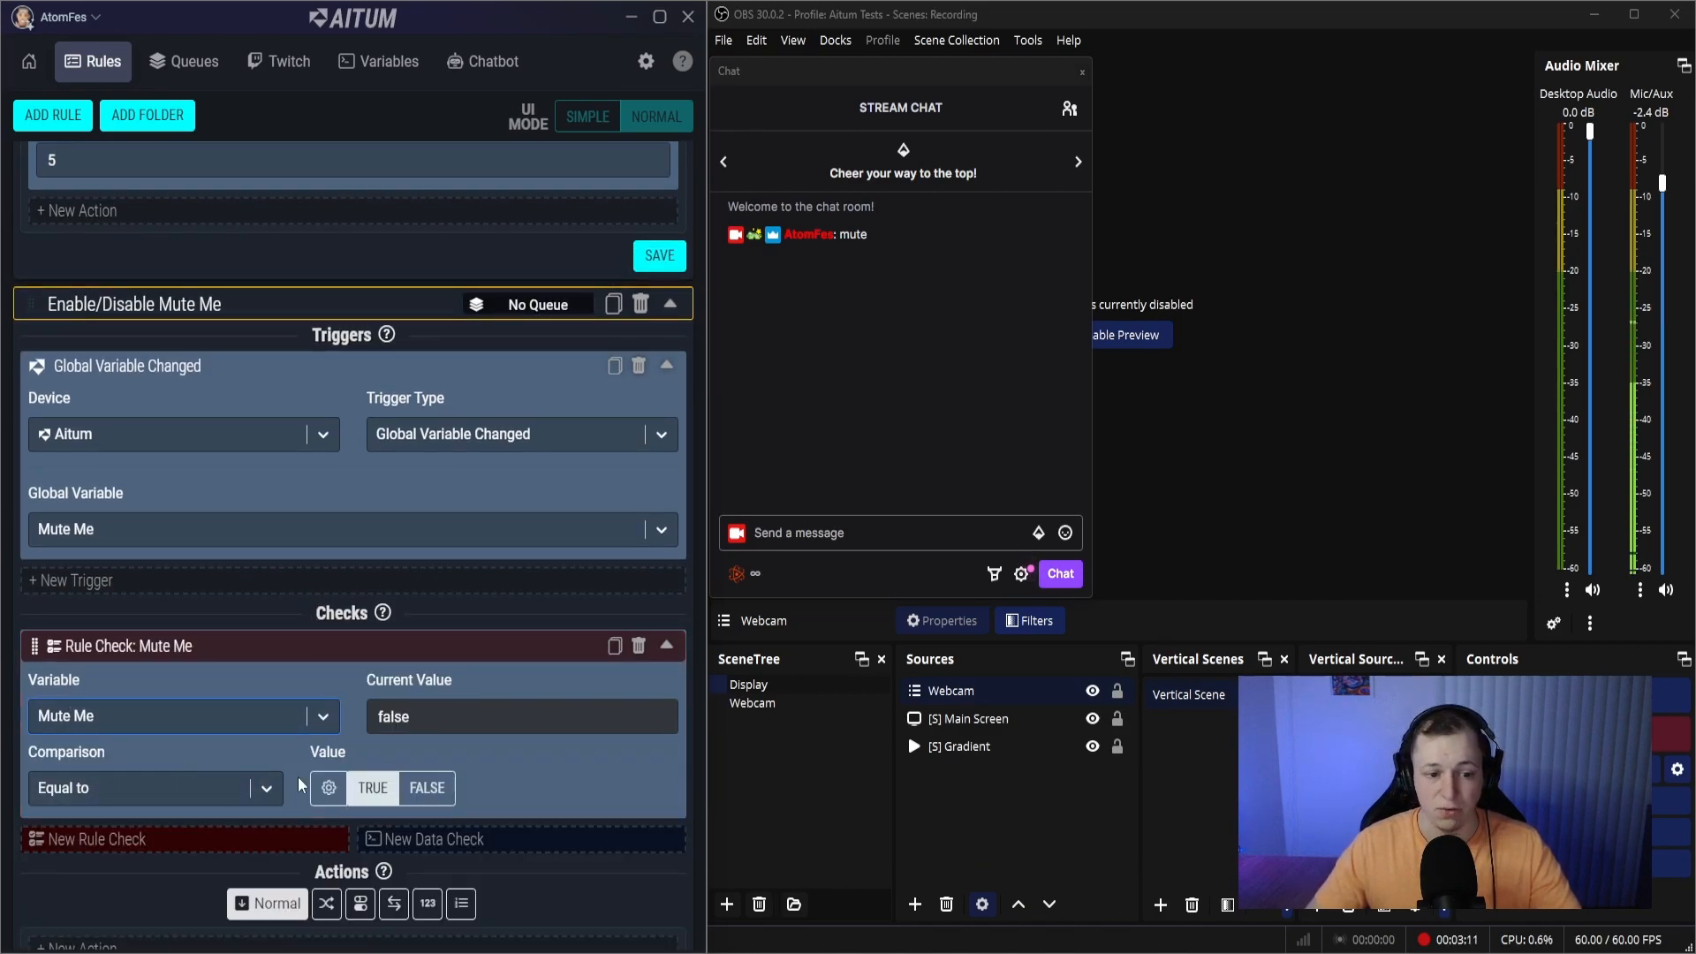
- Add an Aitum action of type Enable/Disable Rule that sets the Mute Me rule's status to False
{"action": "scroll", "coordinate": [299, 782], "scroll_direction": "down", "scroll_amount": 1}
{"action": "left_click", "coordinate": [254, 877]}
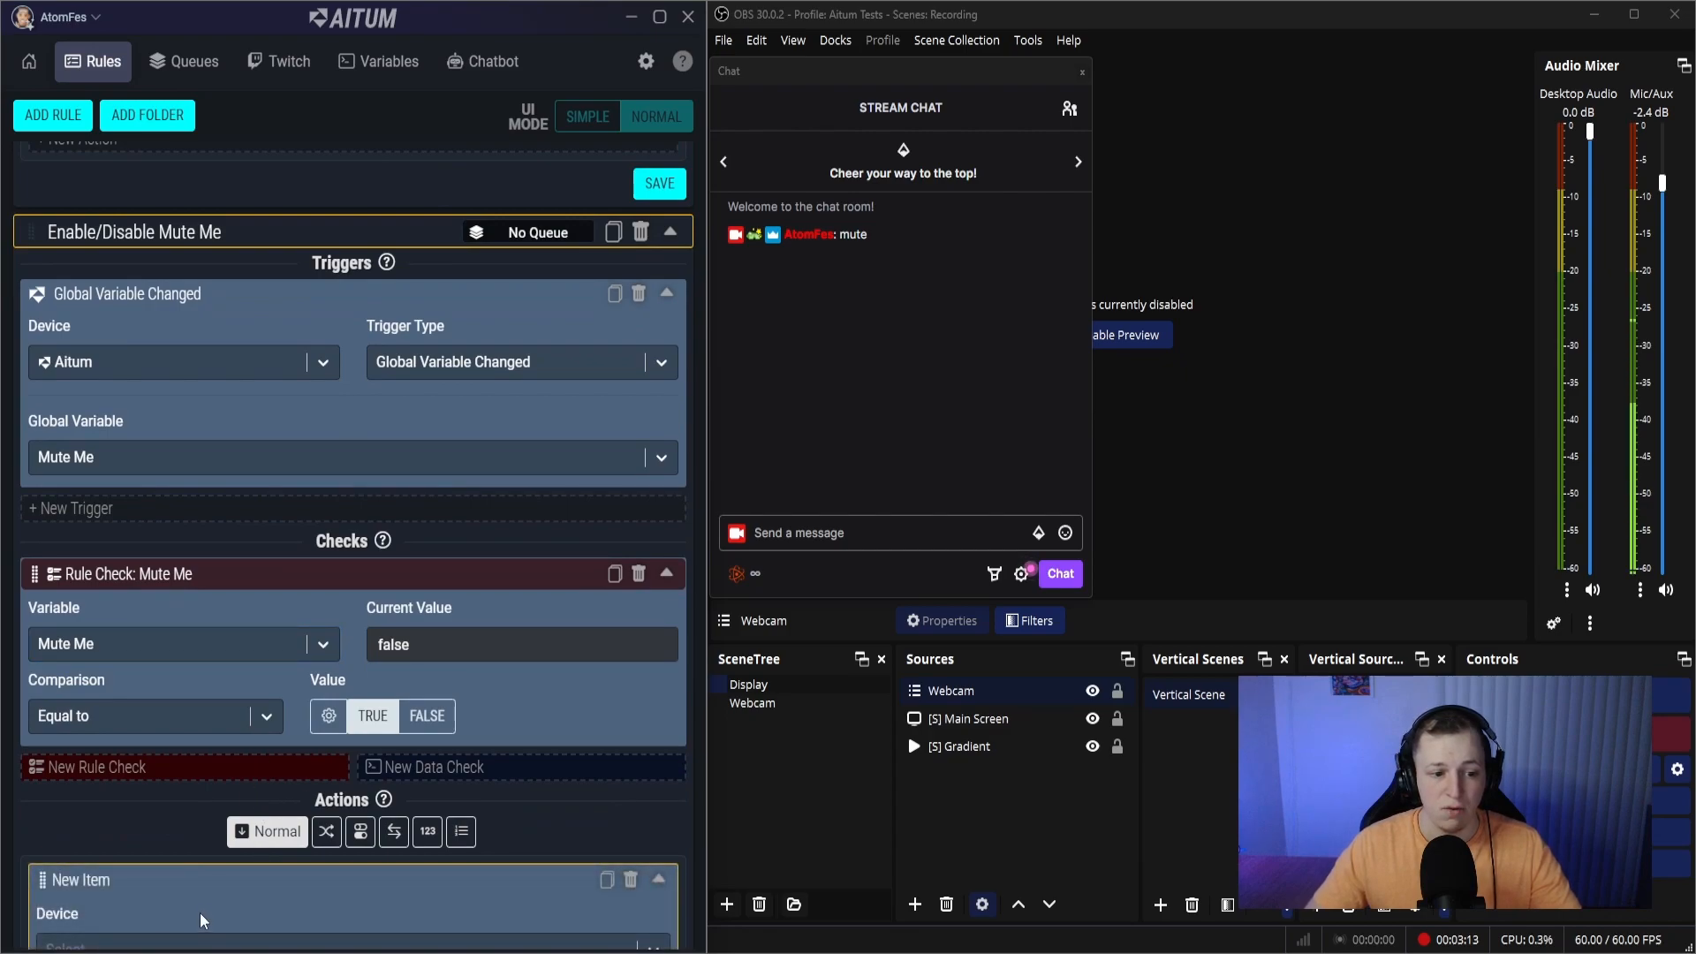
{"action": "scroll", "coordinate": [199, 913], "scroll_direction": "down", "scroll_amount": 2}
{"action": "left_click", "coordinate": [166, 734]}
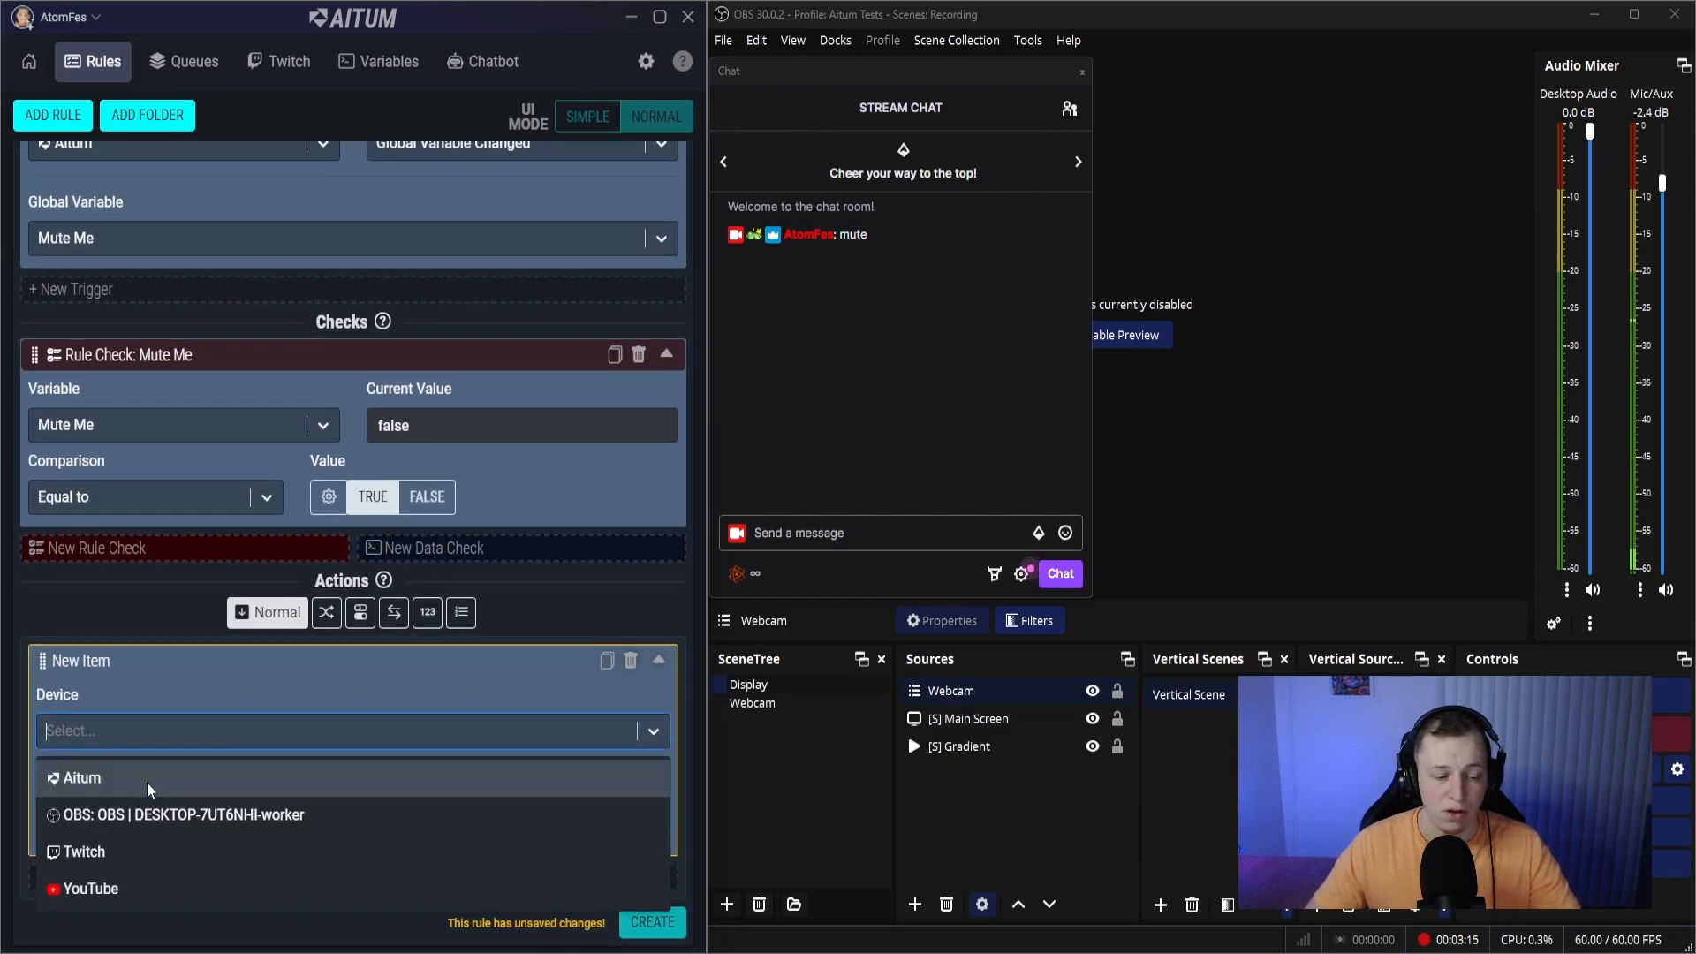
{"action": "left_click", "coordinate": [147, 782]}
{"action": "left_click", "coordinate": [432, 718]}
{"action": "type", "text": "dis"}
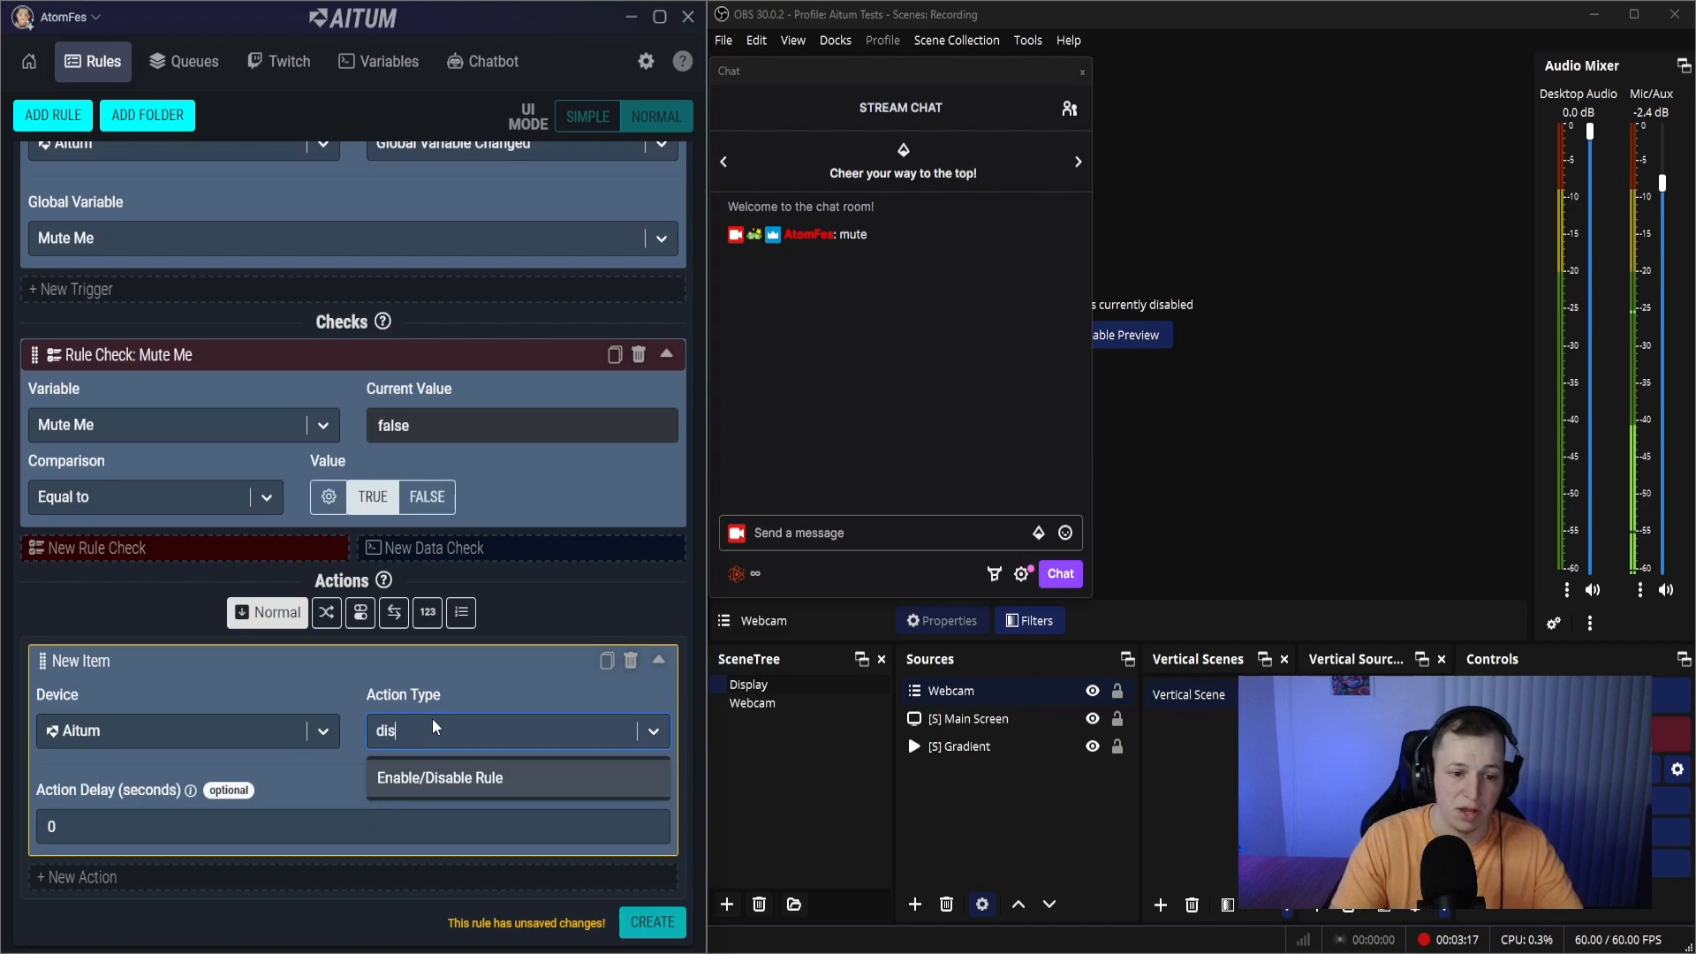
{"action": "left_click", "coordinate": [431, 780]}
{"action": "left_click", "coordinate": [250, 826]}
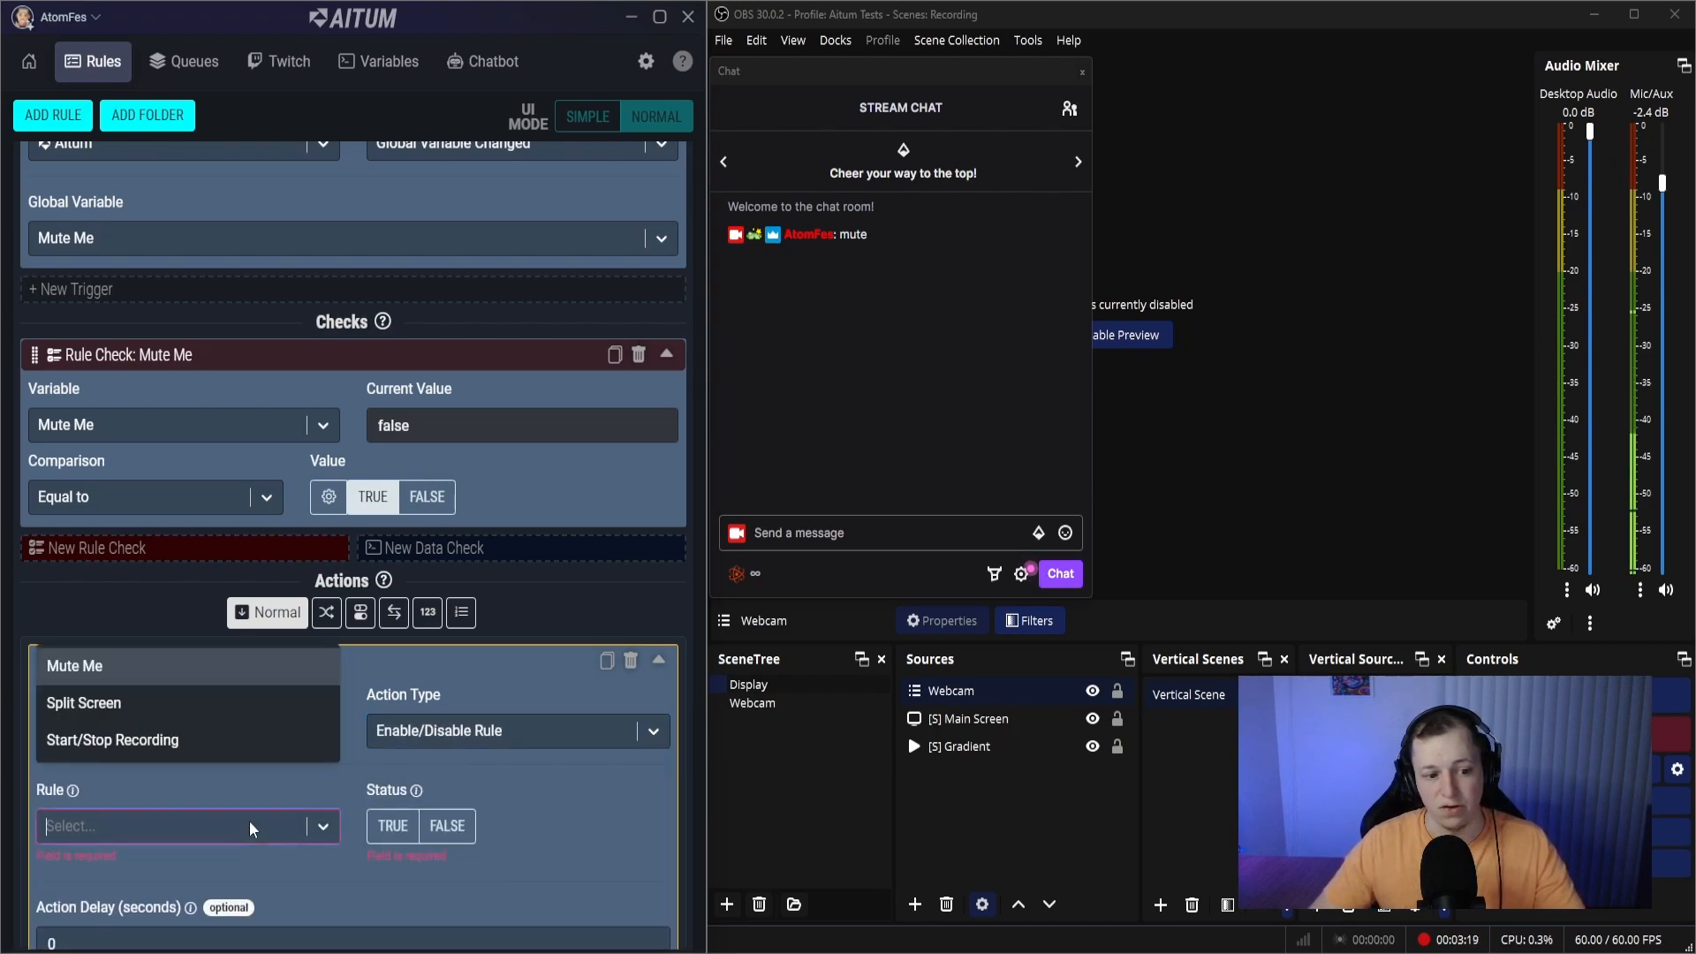
{"action": "left_click", "coordinate": [124, 668]}
{"action": "left_click", "coordinate": [447, 826]}
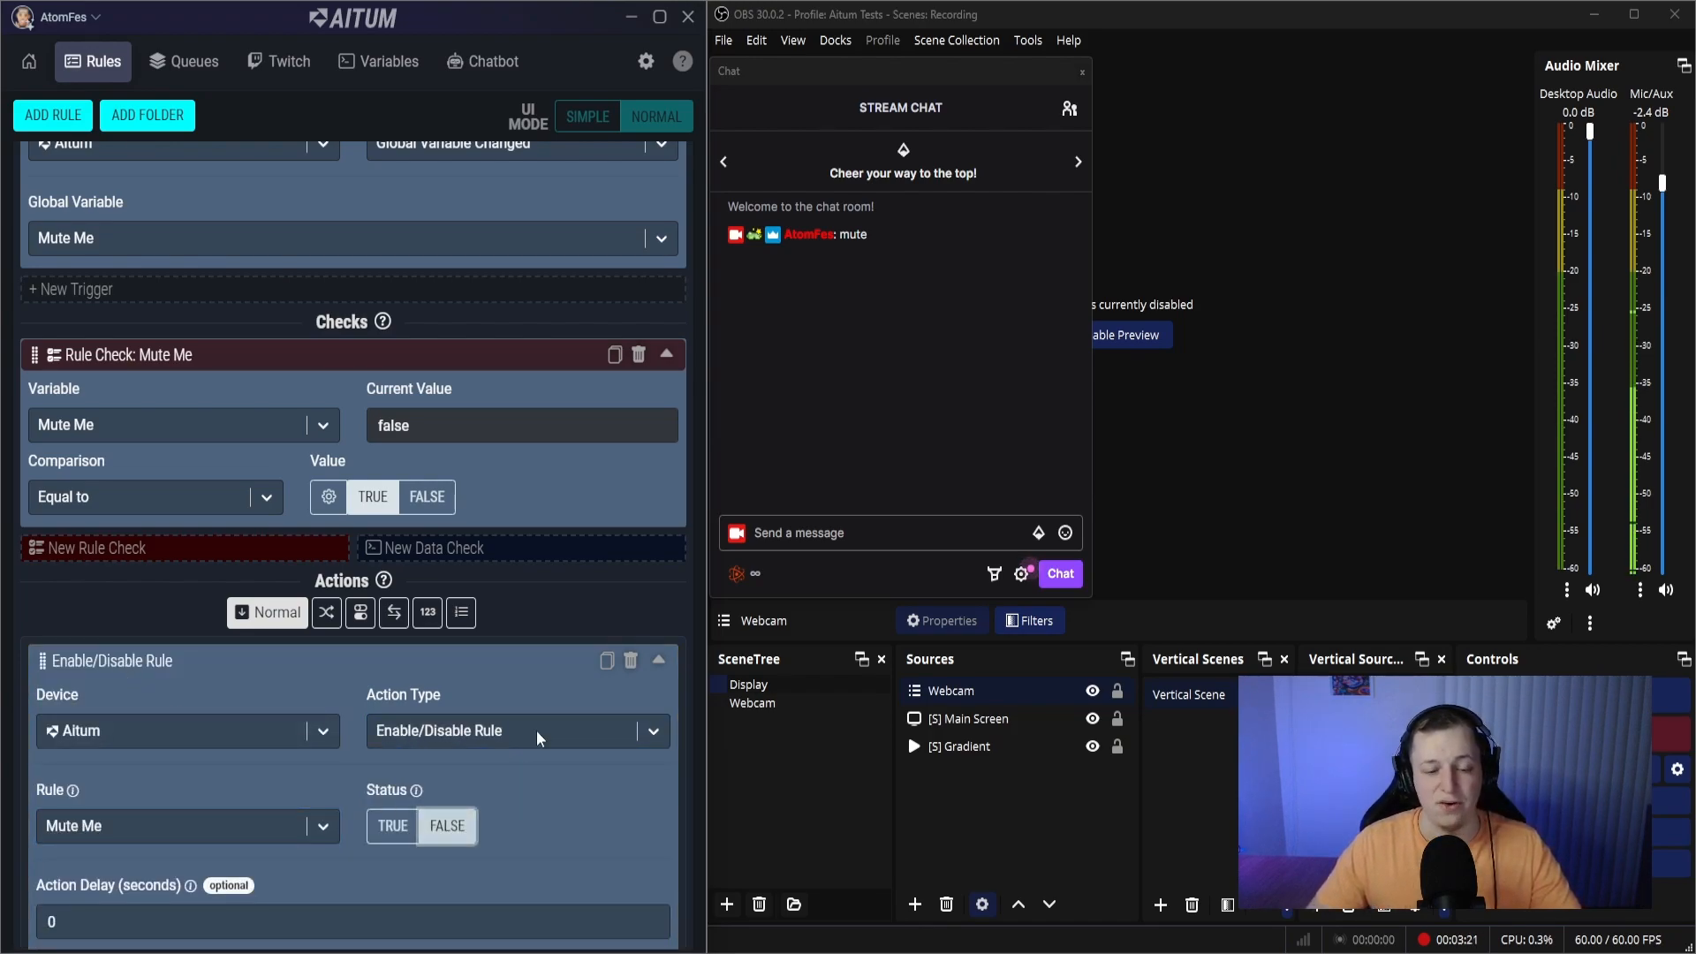
- Compare the variable change in the Mute Me rule with the trigger, check and action of the Enable/Disable Mute Me rule
{"action": "scroll", "coordinate": [530, 663], "scroll_direction": "down", "scroll_amount": 1}
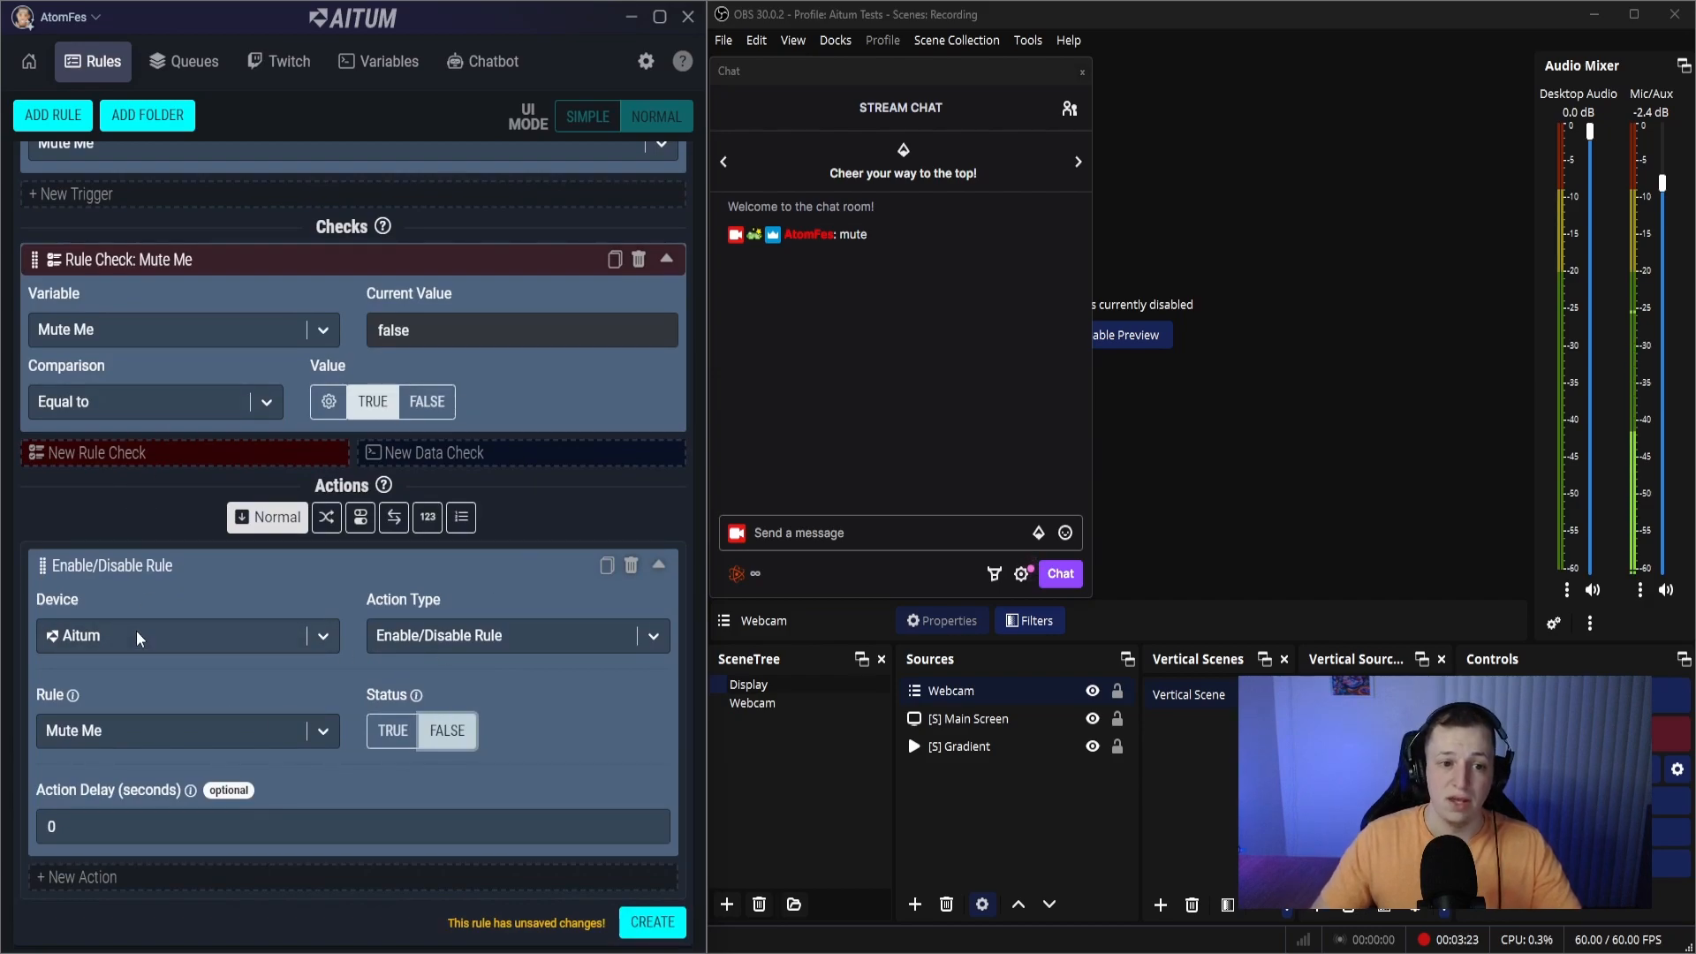
{"action": "scroll", "coordinate": [141, 629], "scroll_direction": "up", "scroll_amount": 14}
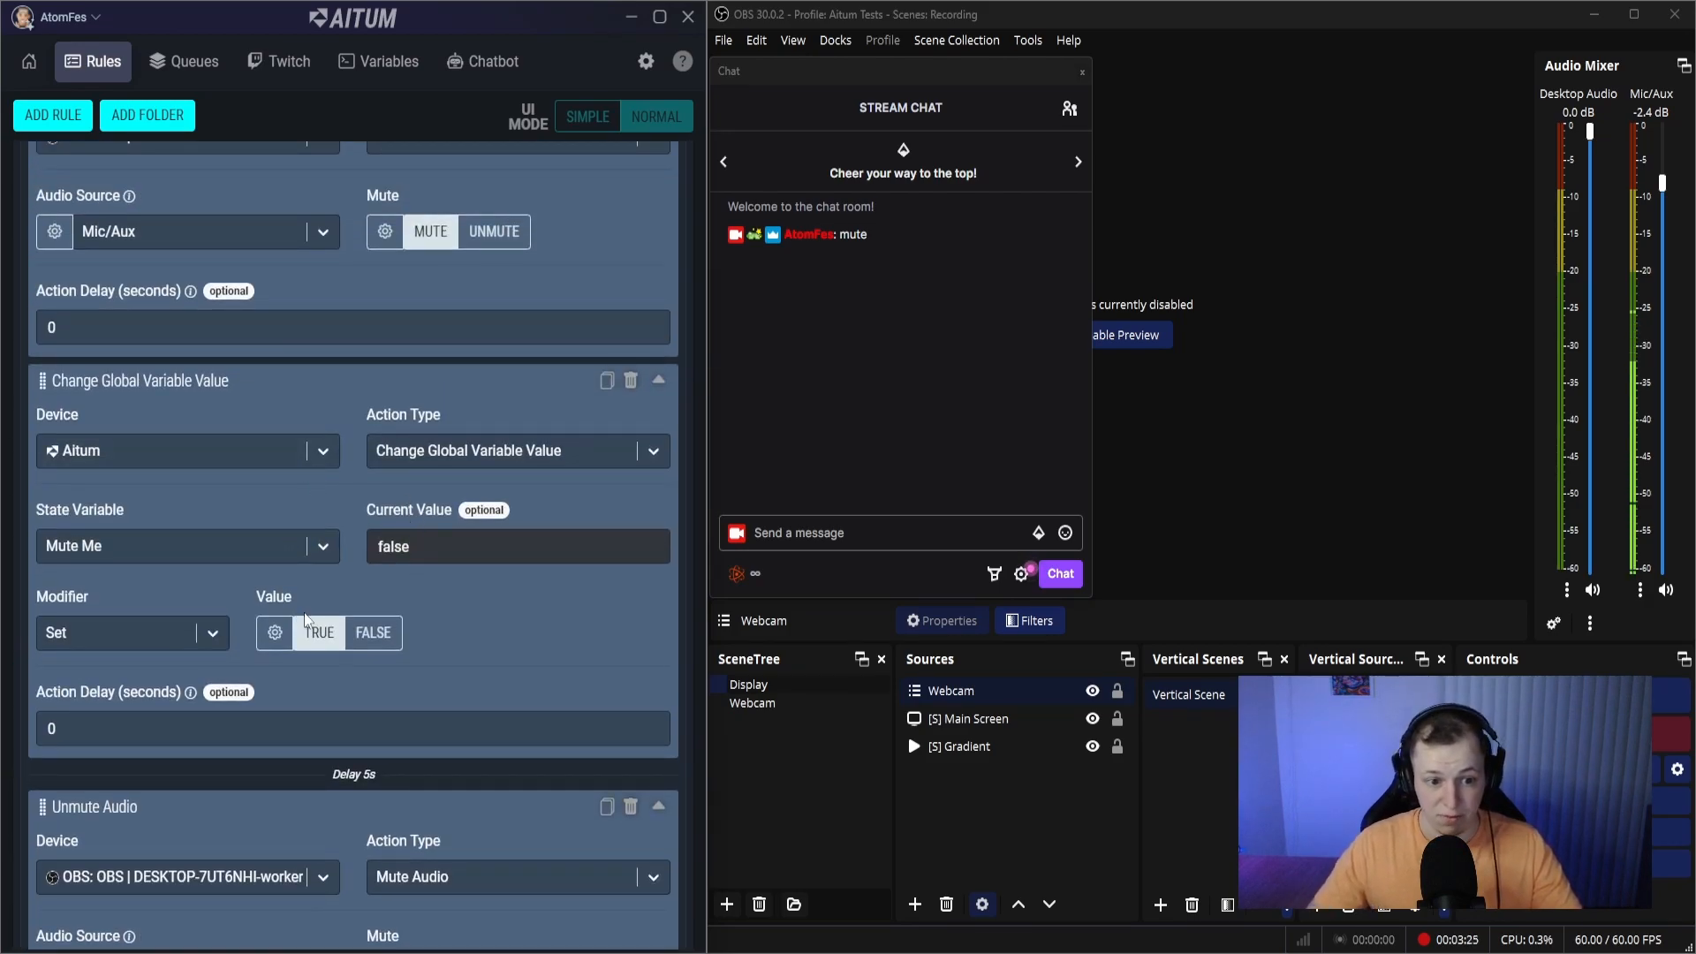
{"action": "scroll", "coordinate": [304, 611], "scroll_direction": "down", "scroll_amount": 8}
{"action": "scroll", "coordinate": [311, 581], "scroll_direction": "up", "scroll_amount": 6}
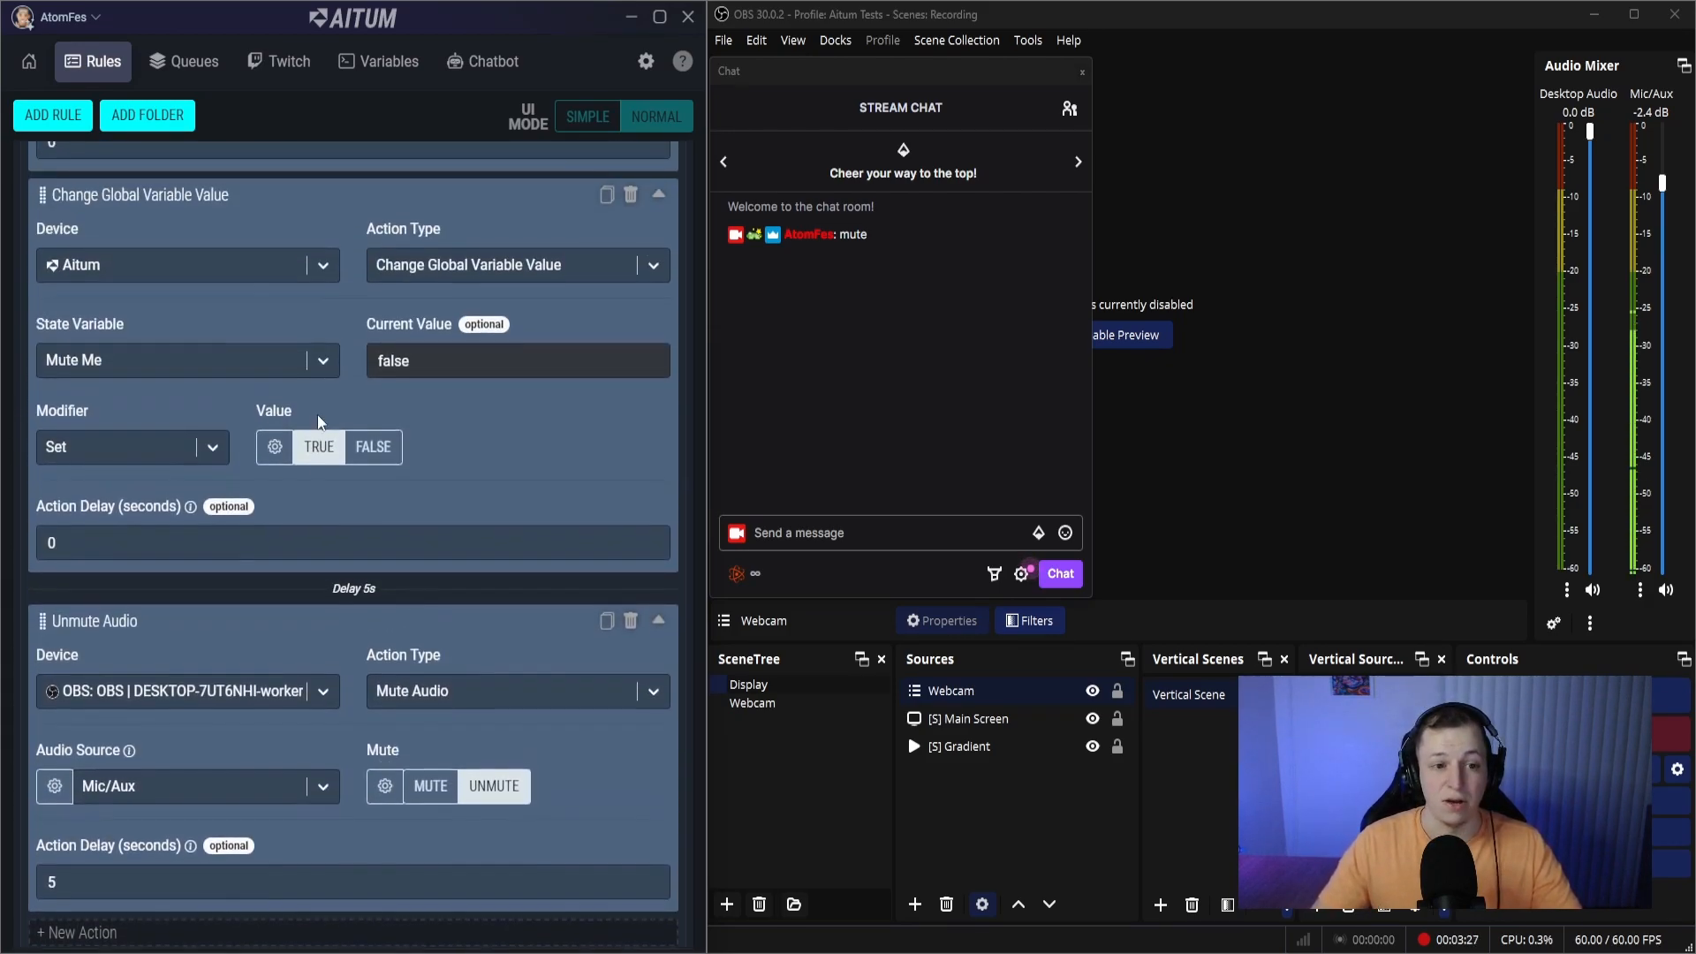
{"action": "scroll", "coordinate": [316, 433], "scroll_direction": "down", "scroll_amount": 7}
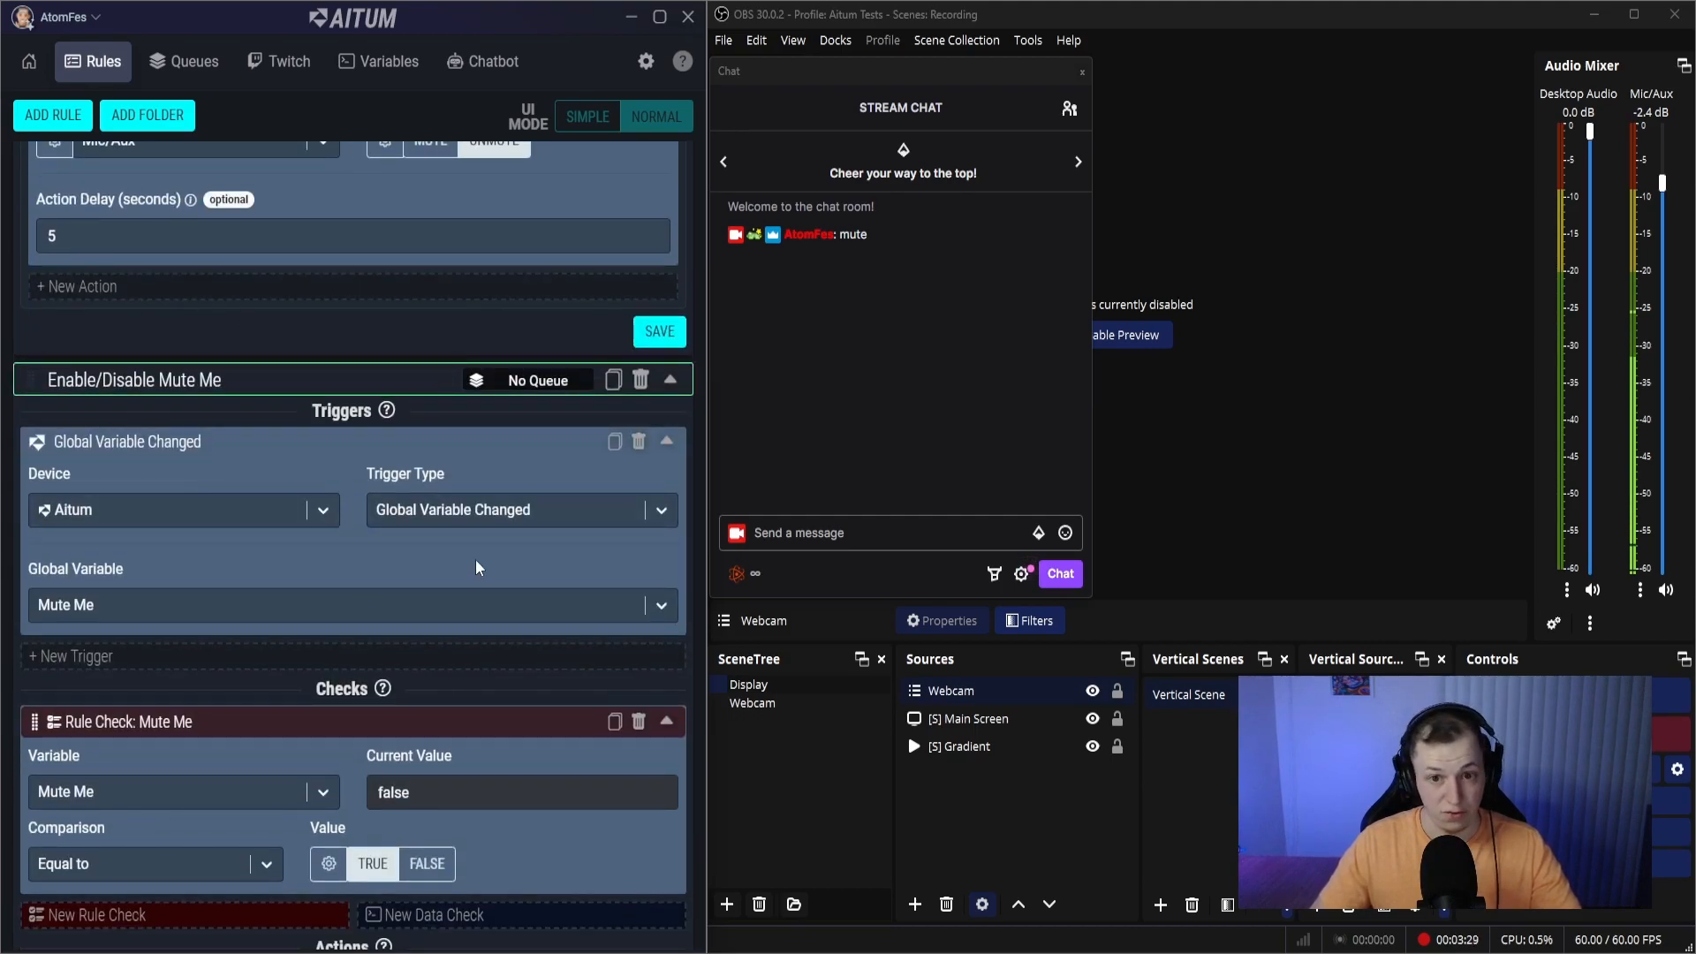
{"action": "scroll", "coordinate": [475, 559], "scroll_direction": "down", "scroll_amount": 4}
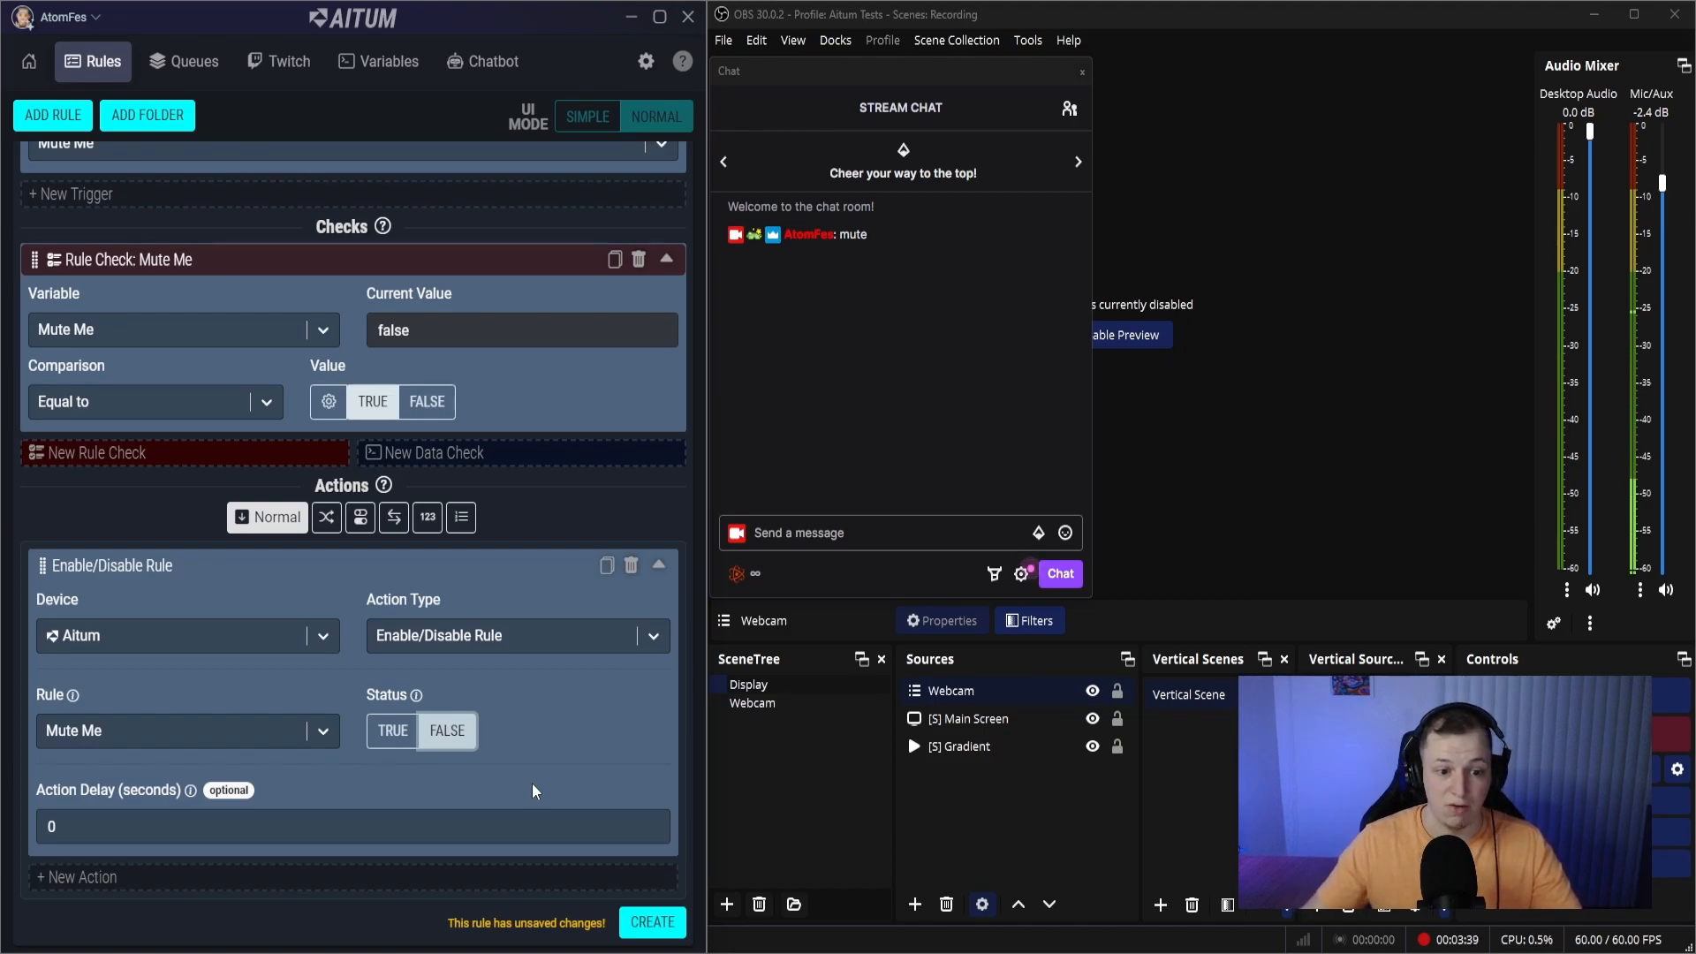
- Add a second action to Enable/Disable Mute Me with Aitum as the device and Enable/Disable Rule as the type
{"action": "left_click", "coordinate": [361, 878]}
{"action": "scroll", "coordinate": [336, 870], "scroll_direction": "down", "scroll_amount": 3}
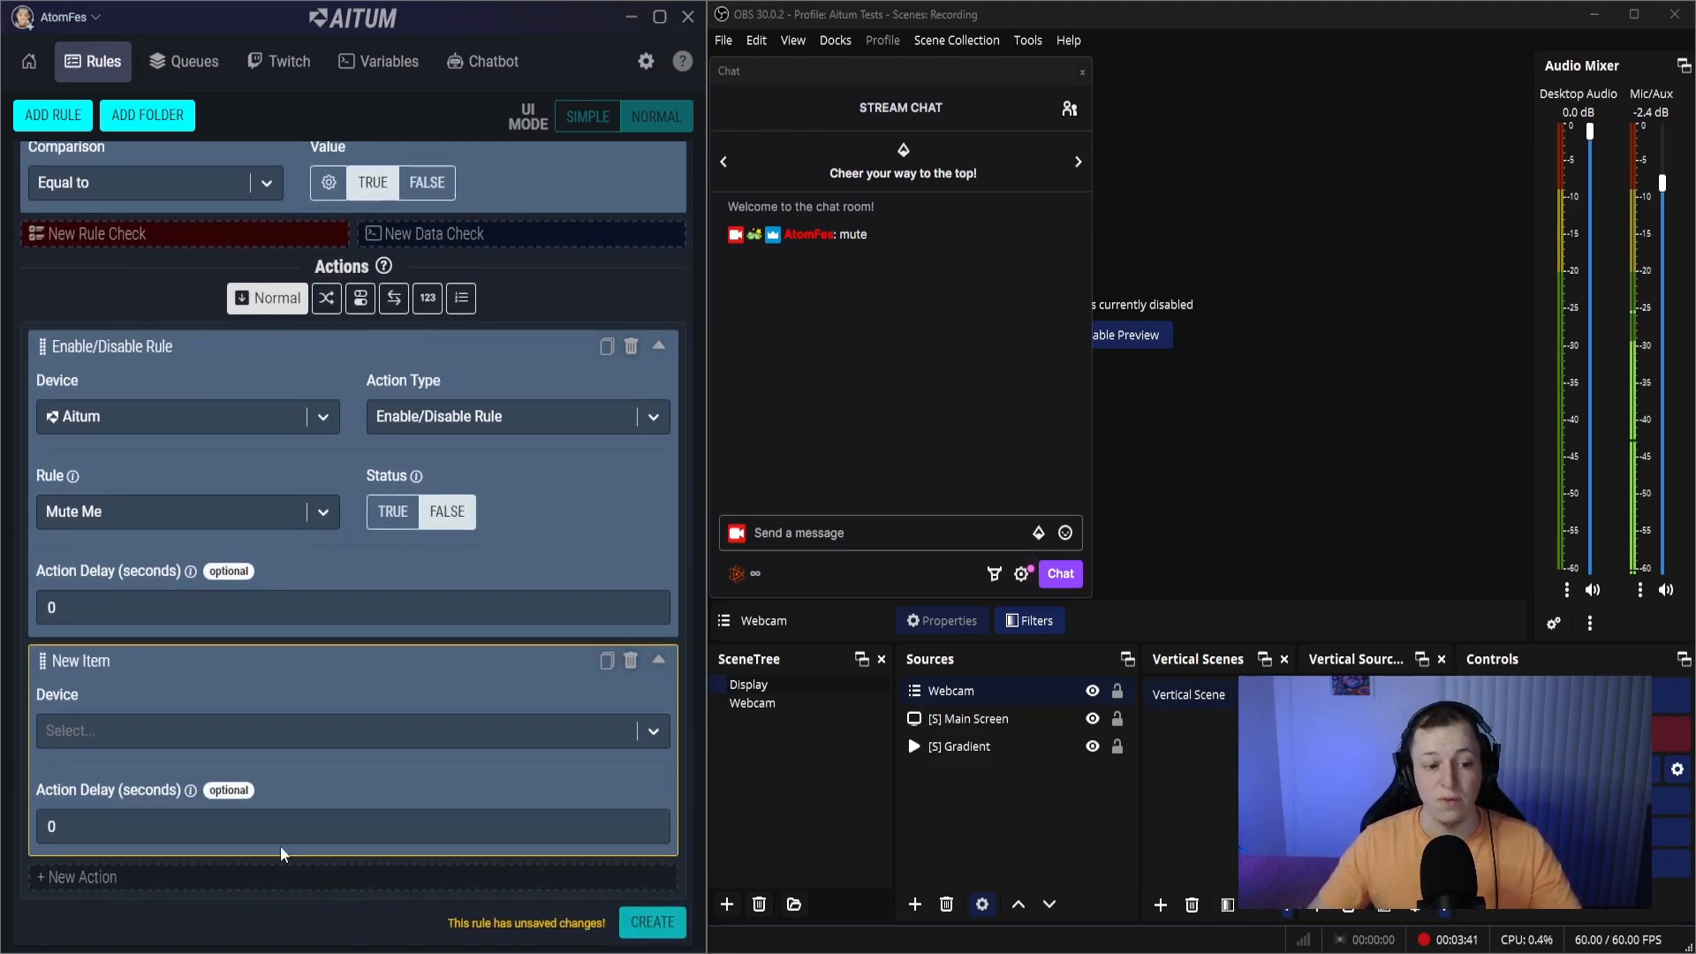
{"action": "left_click", "coordinate": [103, 728]}
{"action": "left_click", "coordinate": [105, 780]}
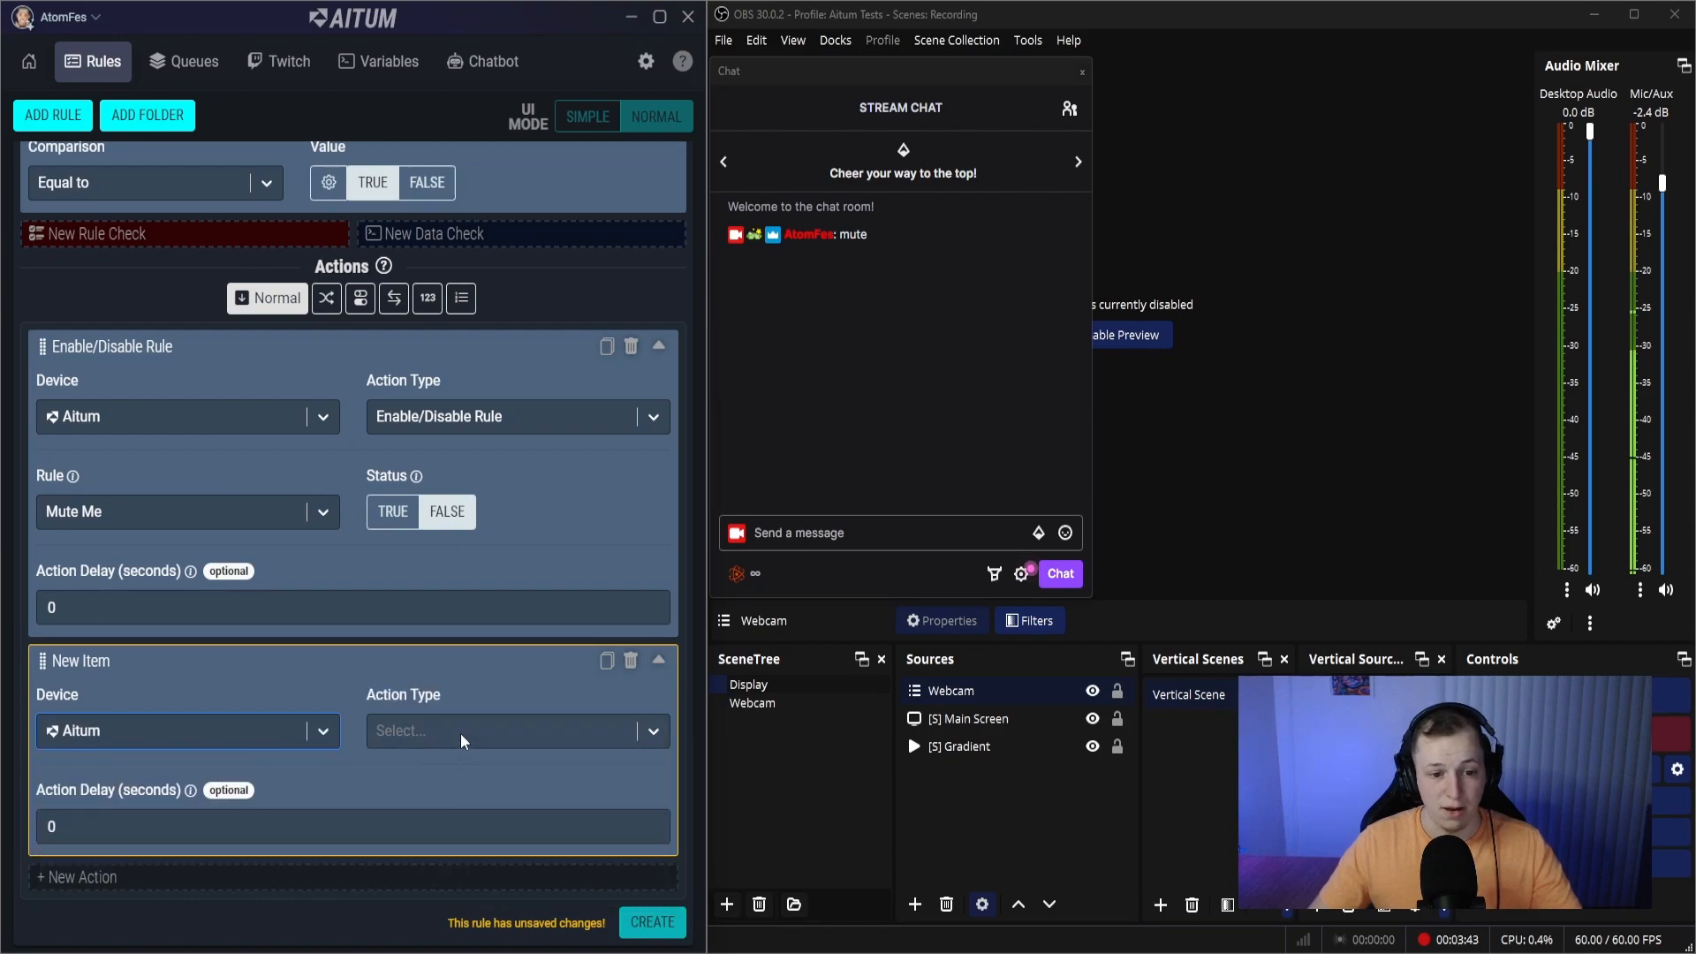
{"action": "left_click", "coordinate": [459, 733]}
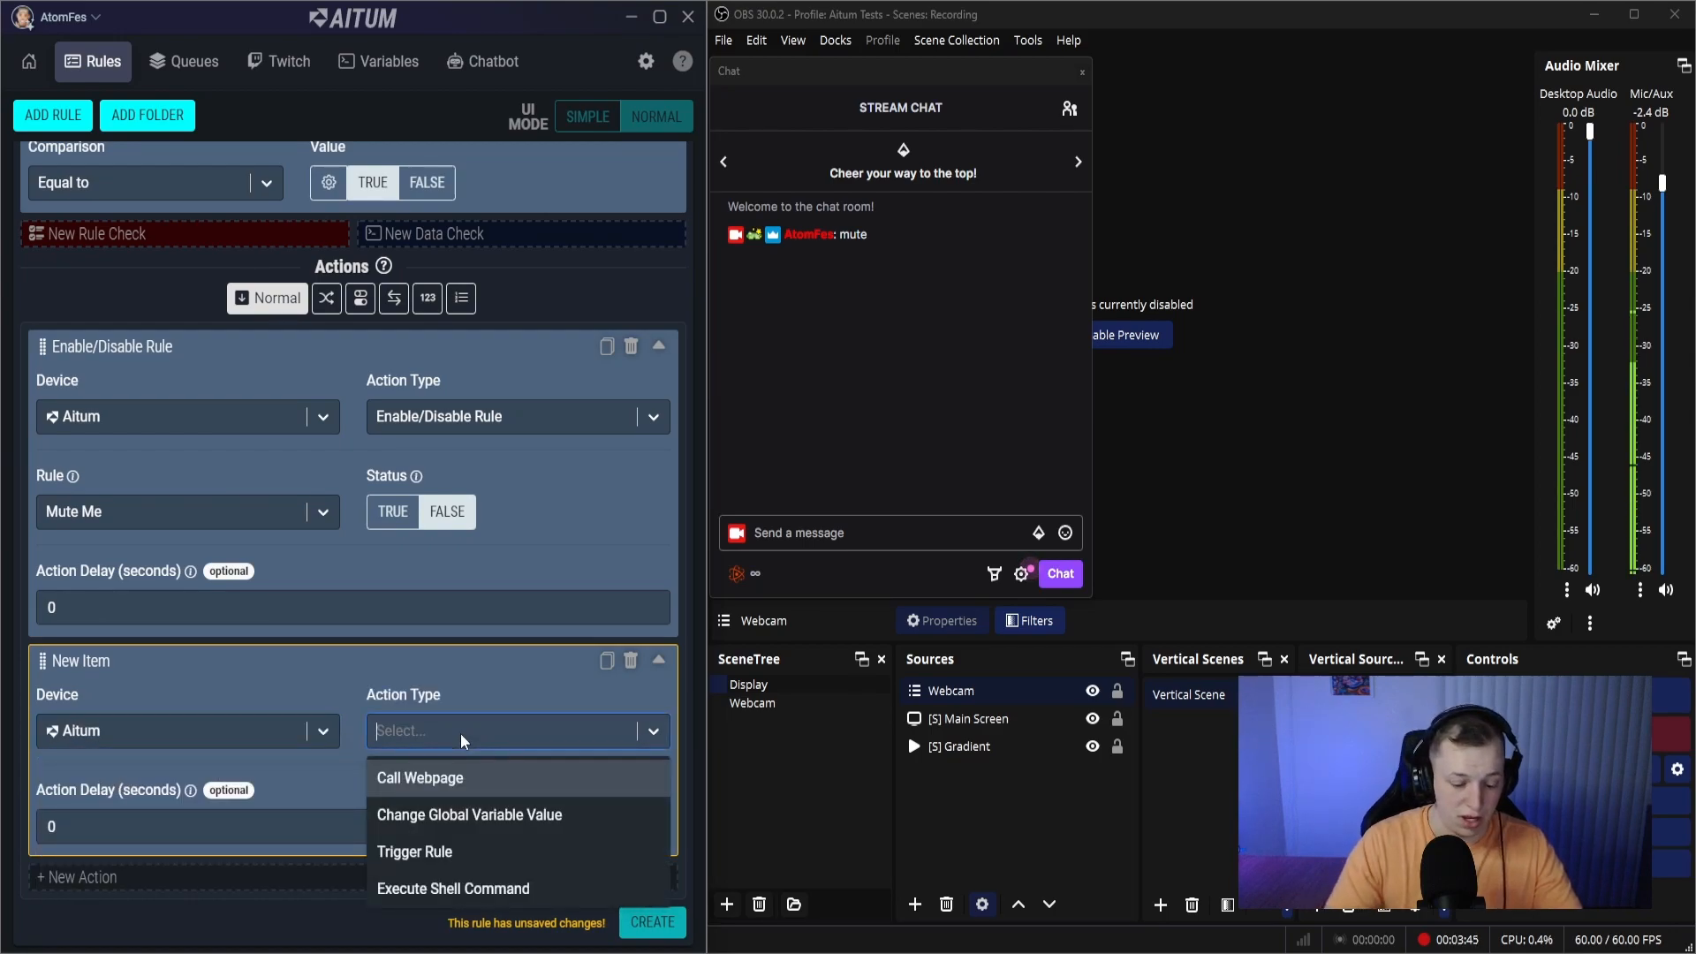
{"action": "type", "text": "em"}
{"action": "key", "text": "BackSpace"}
{"action": "type", "text": "n"}
{"action": "left_click", "coordinate": [406, 781]}
- Configure the second action to set the Mute Me rule's status to True with an action delay of 120 seconds
{"action": "left_click", "coordinate": [161, 814]}
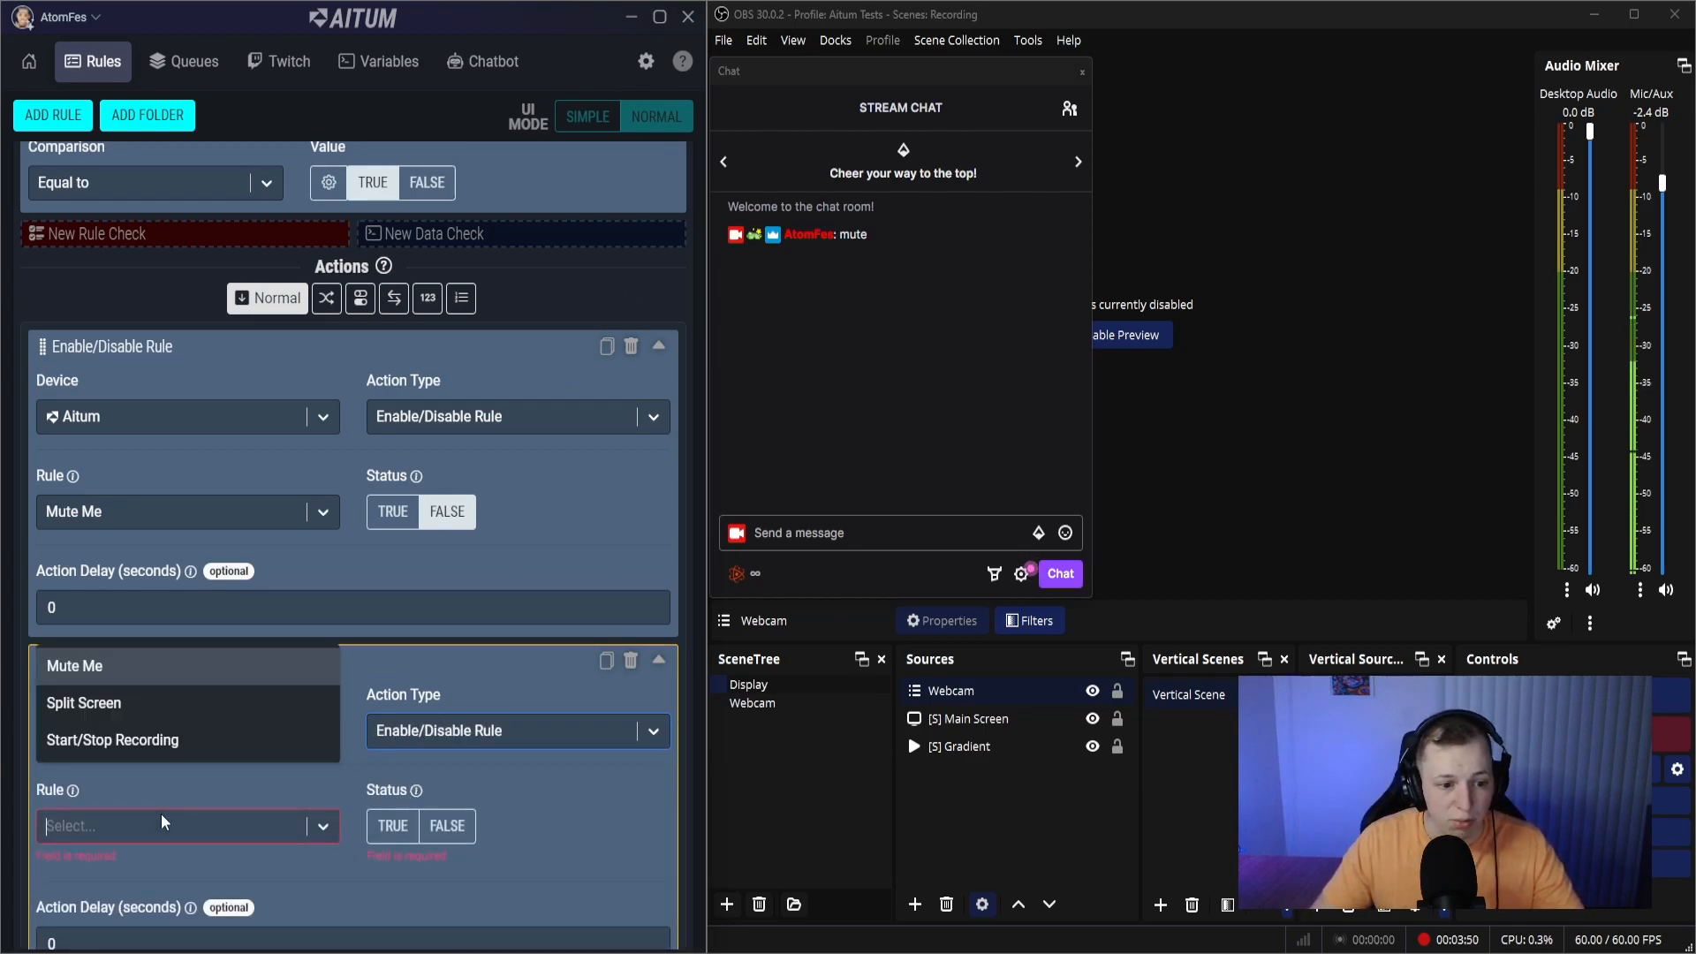
{"action": "left_click", "coordinate": [99, 669]}
{"action": "left_click", "coordinate": [393, 826]}
{"action": "scroll", "coordinate": [438, 781], "scroll_direction": "down", "scroll_amount": 1}
{"action": "left_click", "coordinate": [94, 832]}
{"action": "key", "text": "ctrl+a"}
{"action": "type", "text": "120"}
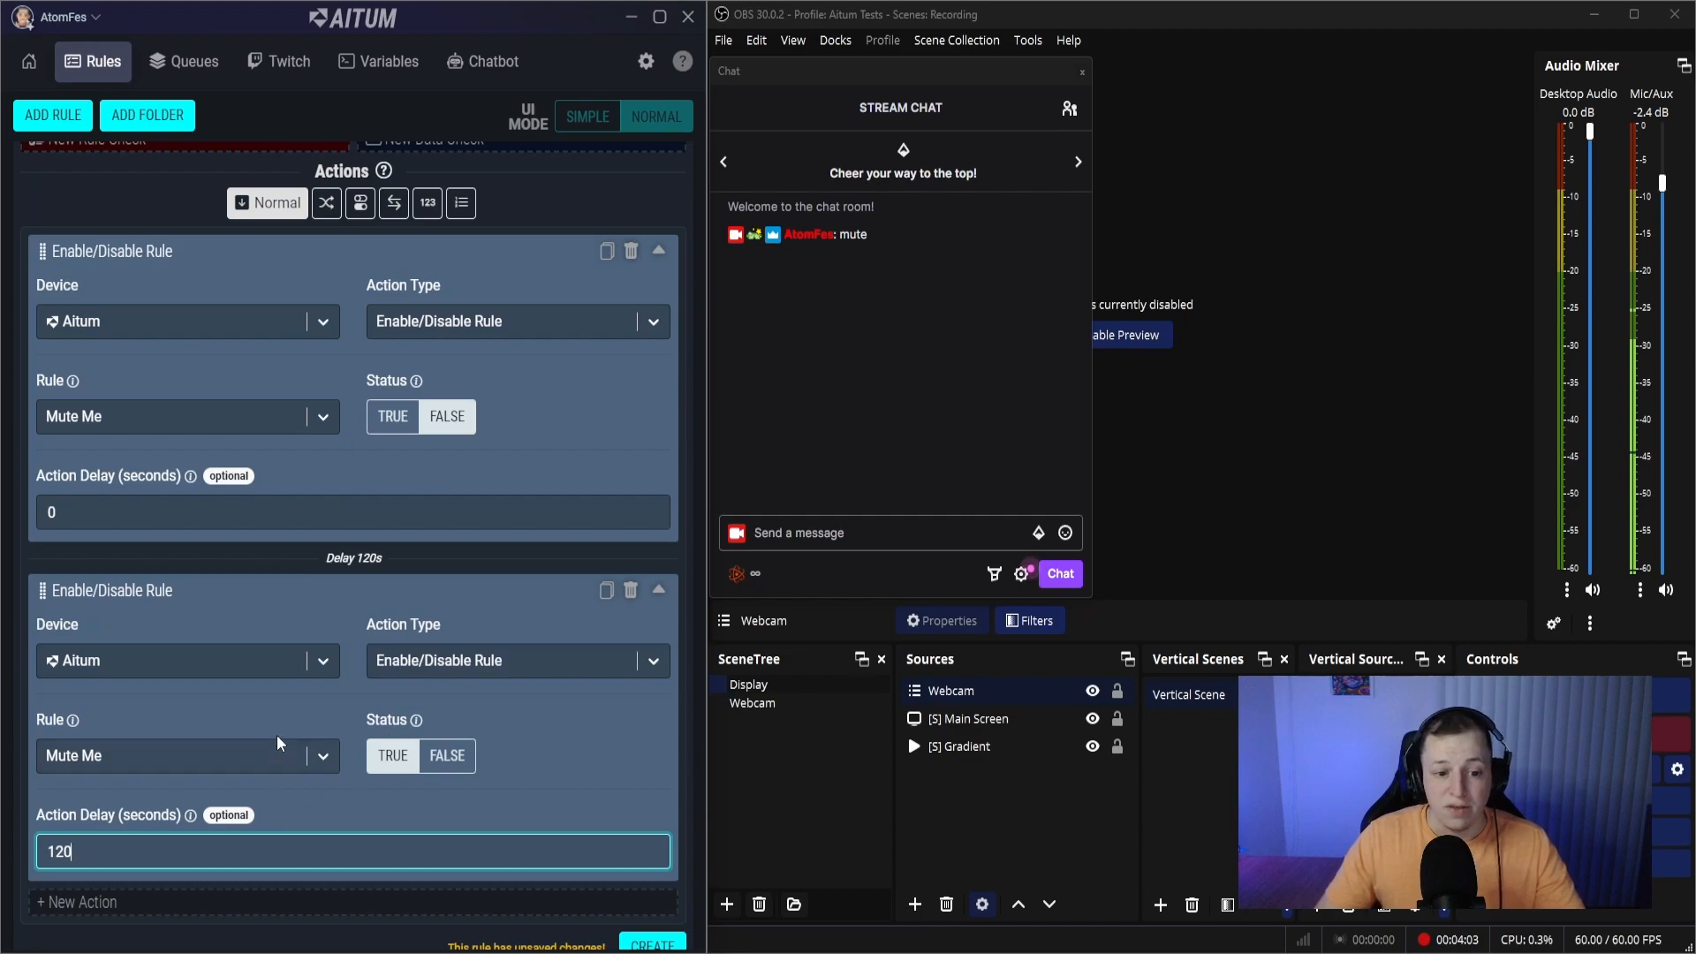
- Add a third action with Aitum as the device, Change Global Variable Value as the type and Mute Me as the state variable
{"action": "left_click", "coordinate": [155, 902]}
{"action": "left_click", "coordinate": [192, 732]}
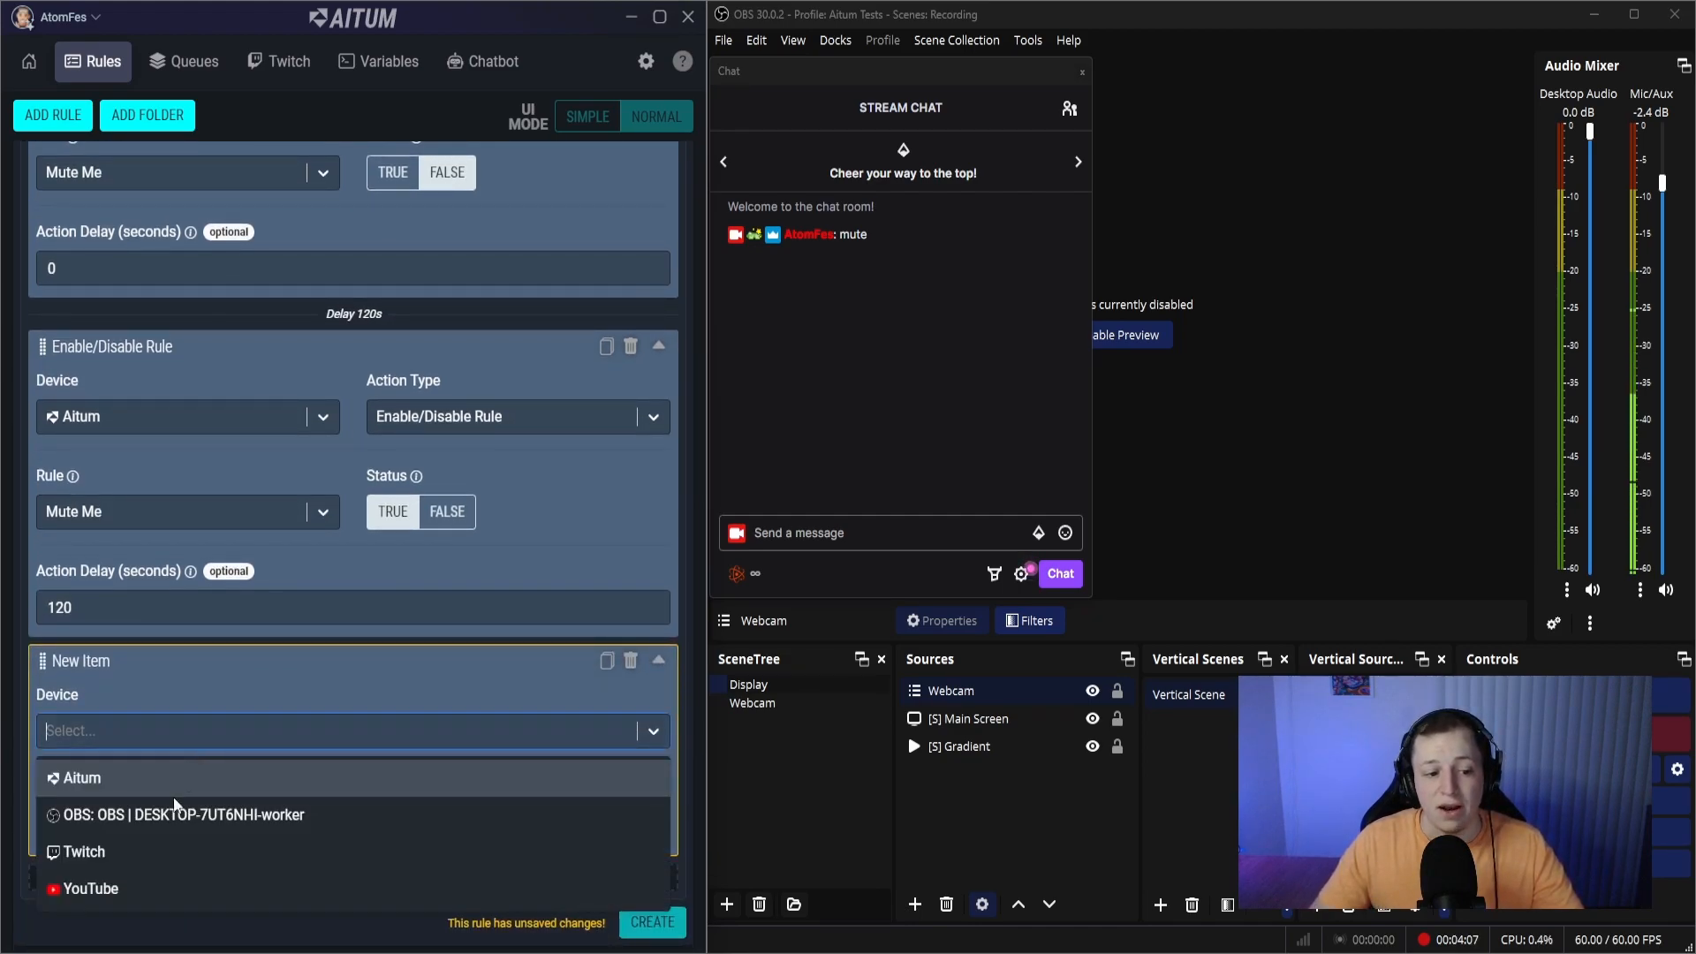
{"action": "left_click", "coordinate": [147, 777]}
{"action": "left_click", "coordinate": [433, 731]}
{"action": "left_click", "coordinate": [433, 796]}
{"action": "left_click", "coordinate": [221, 825]}
{"action": "left_click", "coordinate": [159, 873]}
- Configure the variable action with the Set modifier and the value False, and create the Enable/Disable Mute Me rule
{"action": "scroll", "coordinate": [198, 814], "scroll_direction": "down", "scroll_amount": 3}
{"action": "left_click", "coordinate": [99, 728]}
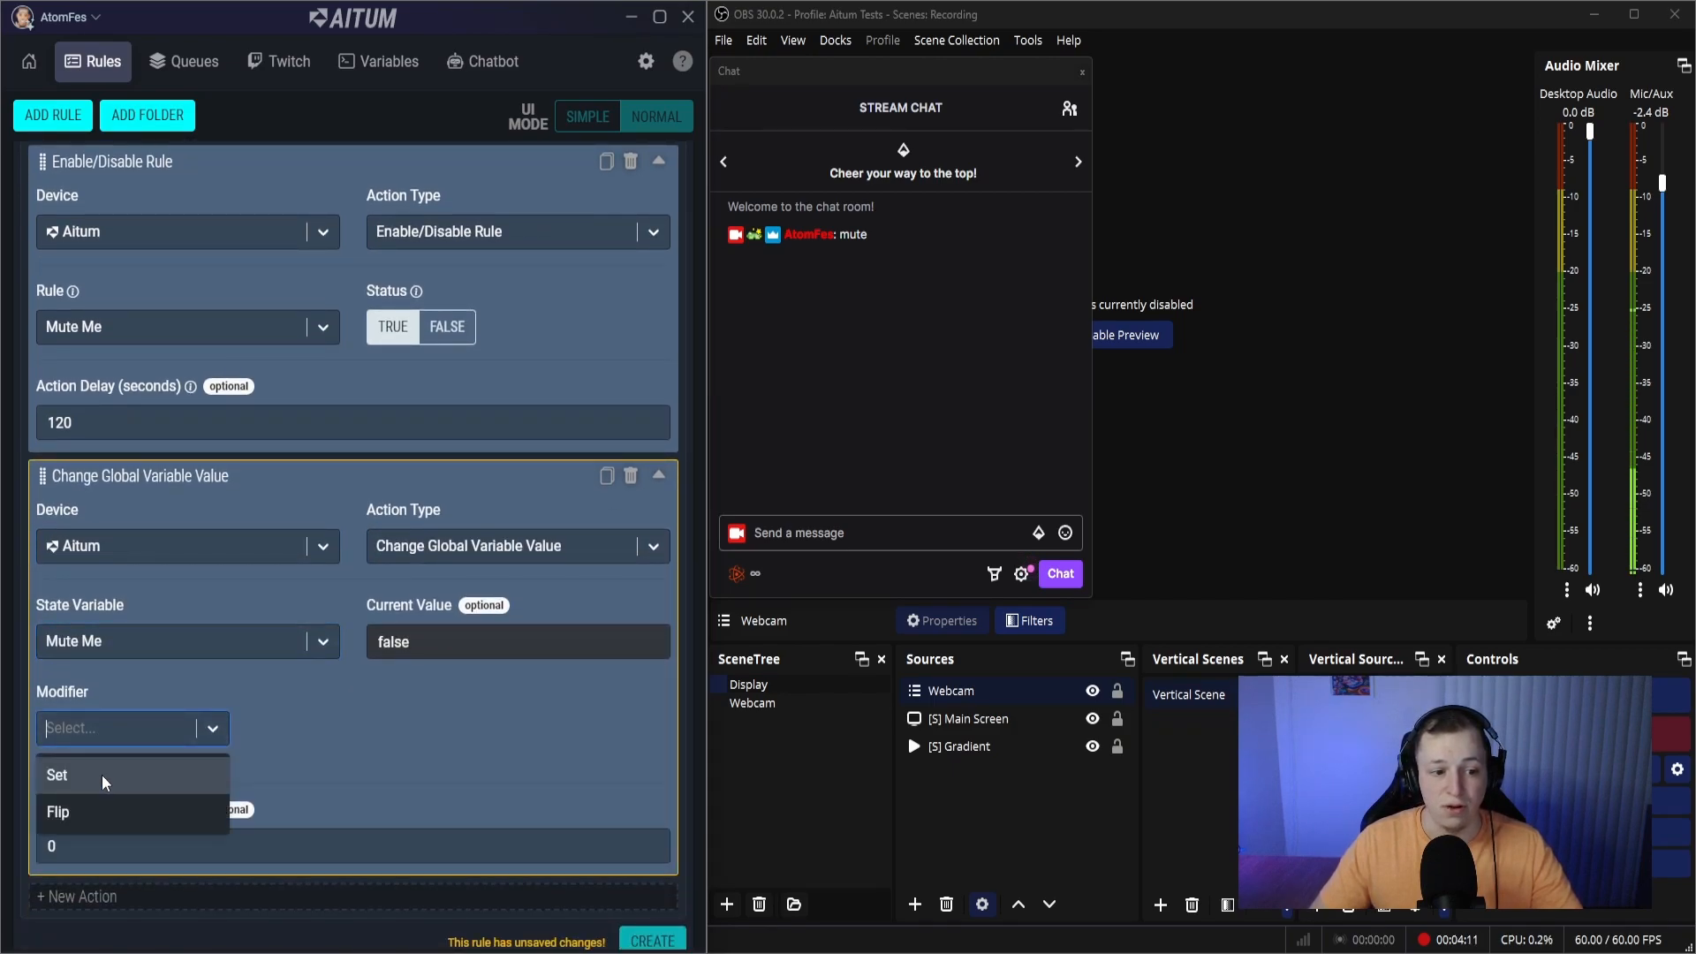
{"action": "left_click", "coordinate": [102, 772]}
{"action": "left_click", "coordinate": [391, 746]}
{"action": "scroll", "coordinate": [442, 649], "scroll_direction": "up", "scroll_amount": 4}
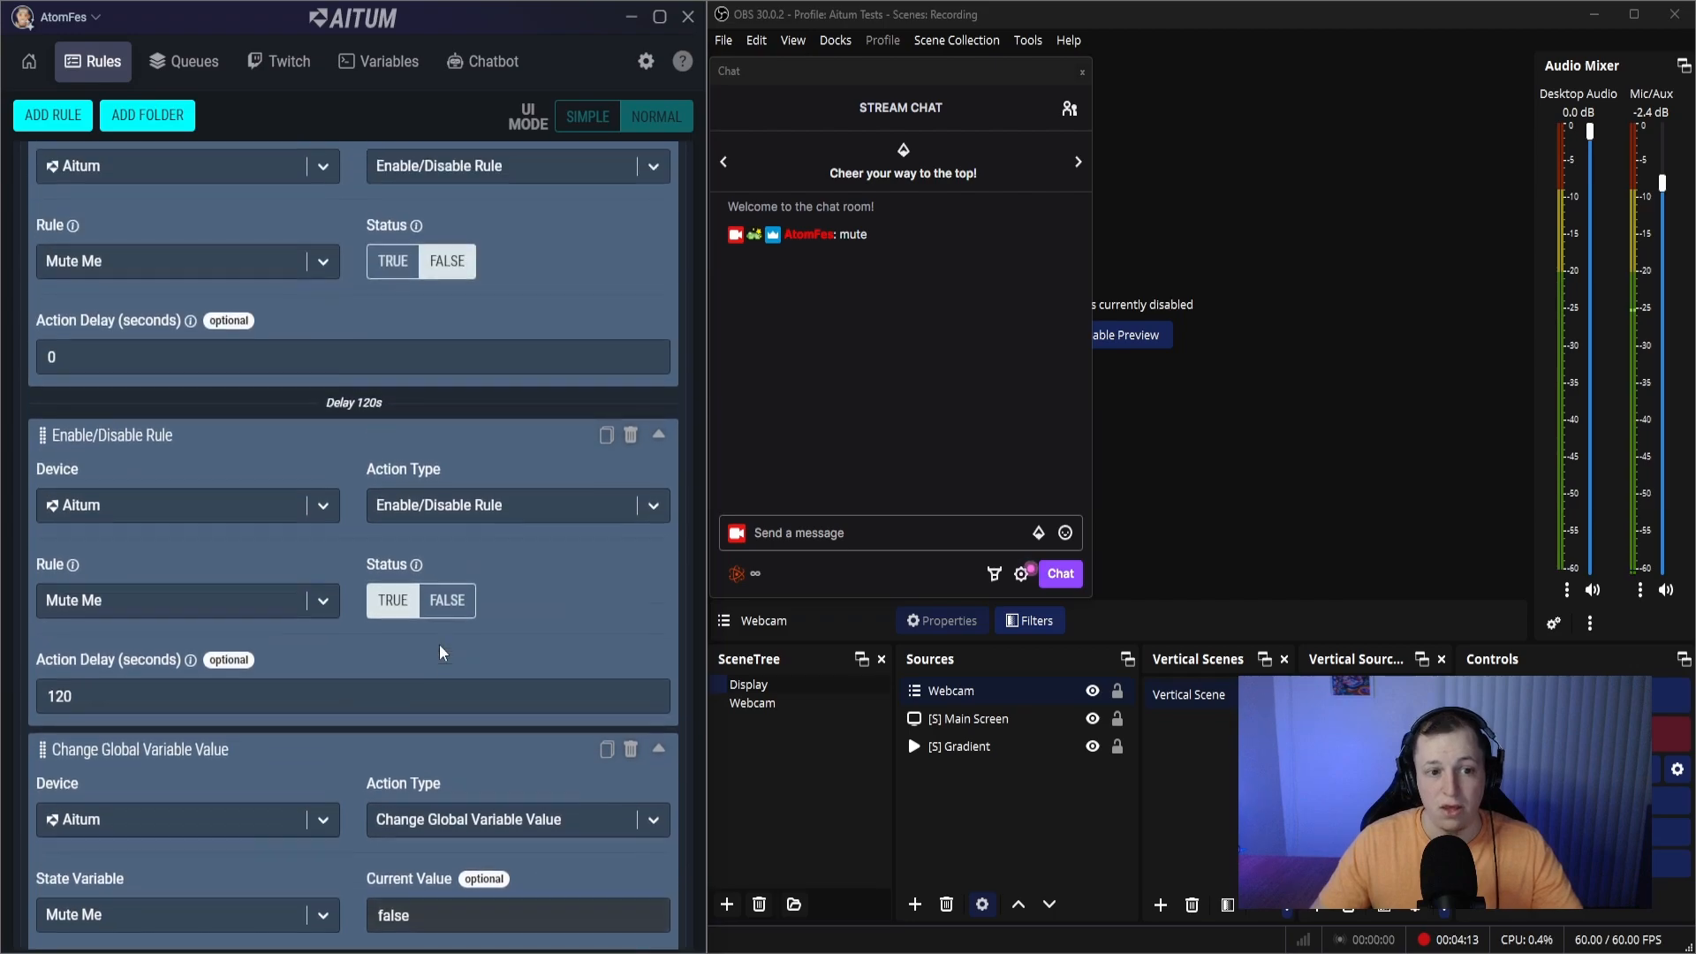
{"action": "scroll", "coordinate": [440, 652], "scroll_direction": "down", "scroll_amount": 4}
{"action": "left_click", "coordinate": [655, 924]}
- Review the Mute Me rule and the actions of the created Enable/Disable Mute Me rule
{"action": "scroll", "coordinate": [605, 813], "scroll_direction": "up", "scroll_amount": 13}
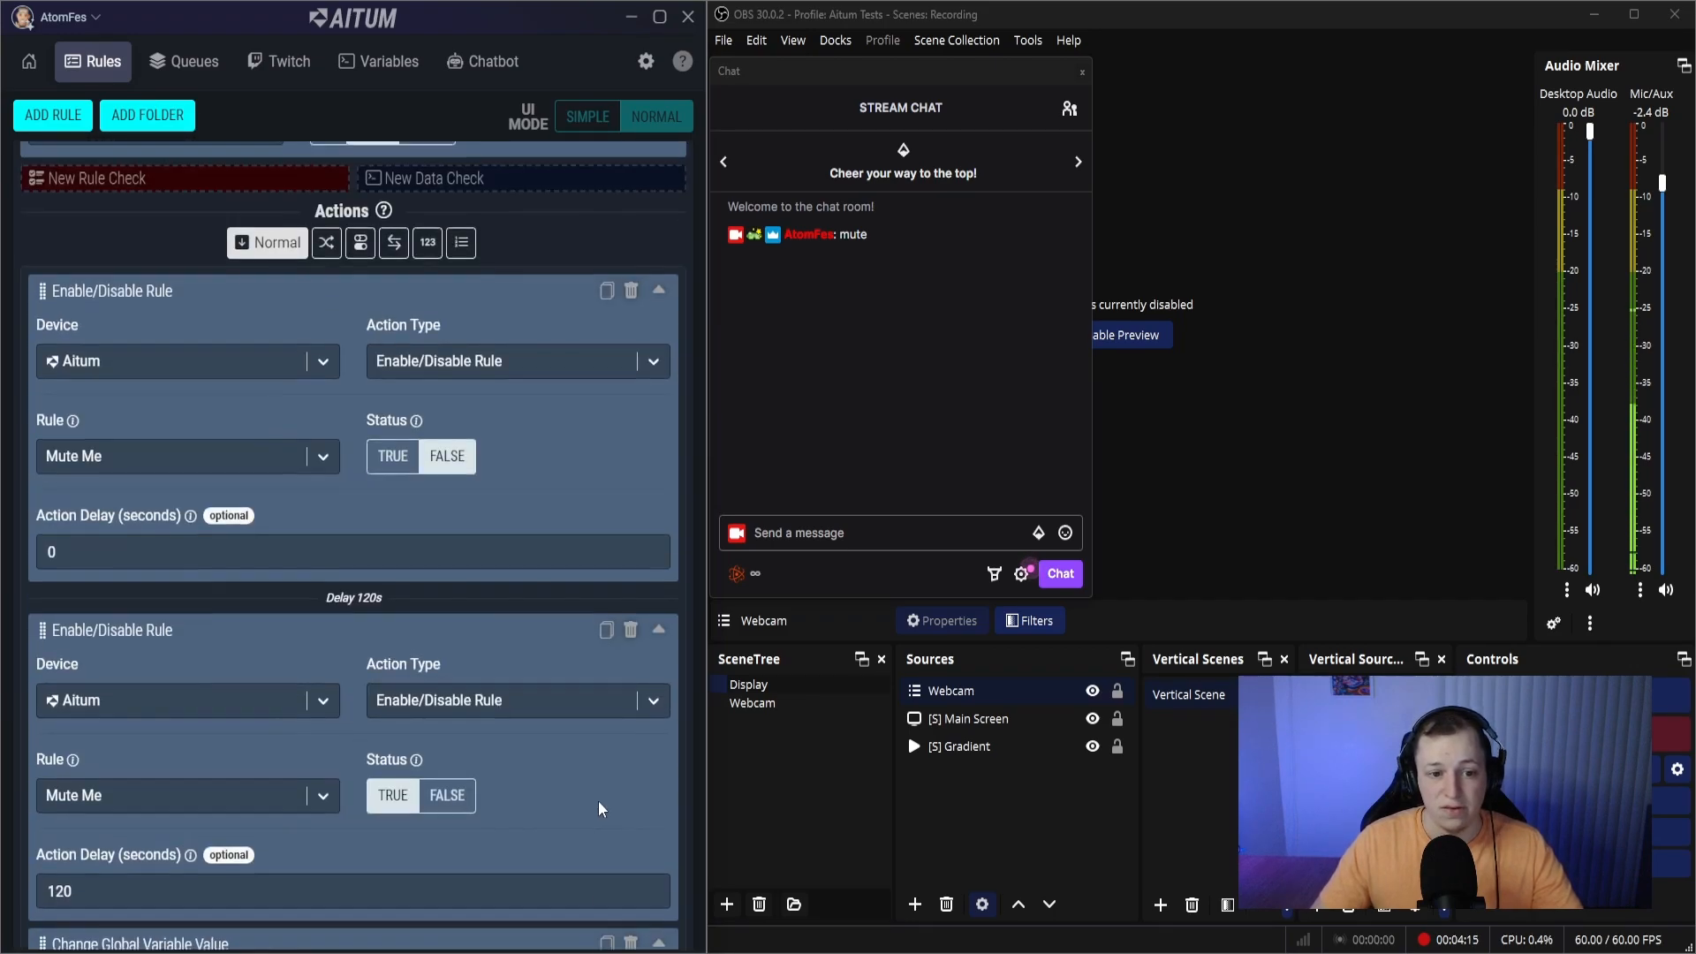
{"action": "scroll", "coordinate": [594, 786], "scroll_direction": "up", "scroll_amount": 10}
{"action": "scroll", "coordinate": [590, 780], "scroll_direction": "down", "scroll_amount": 6}
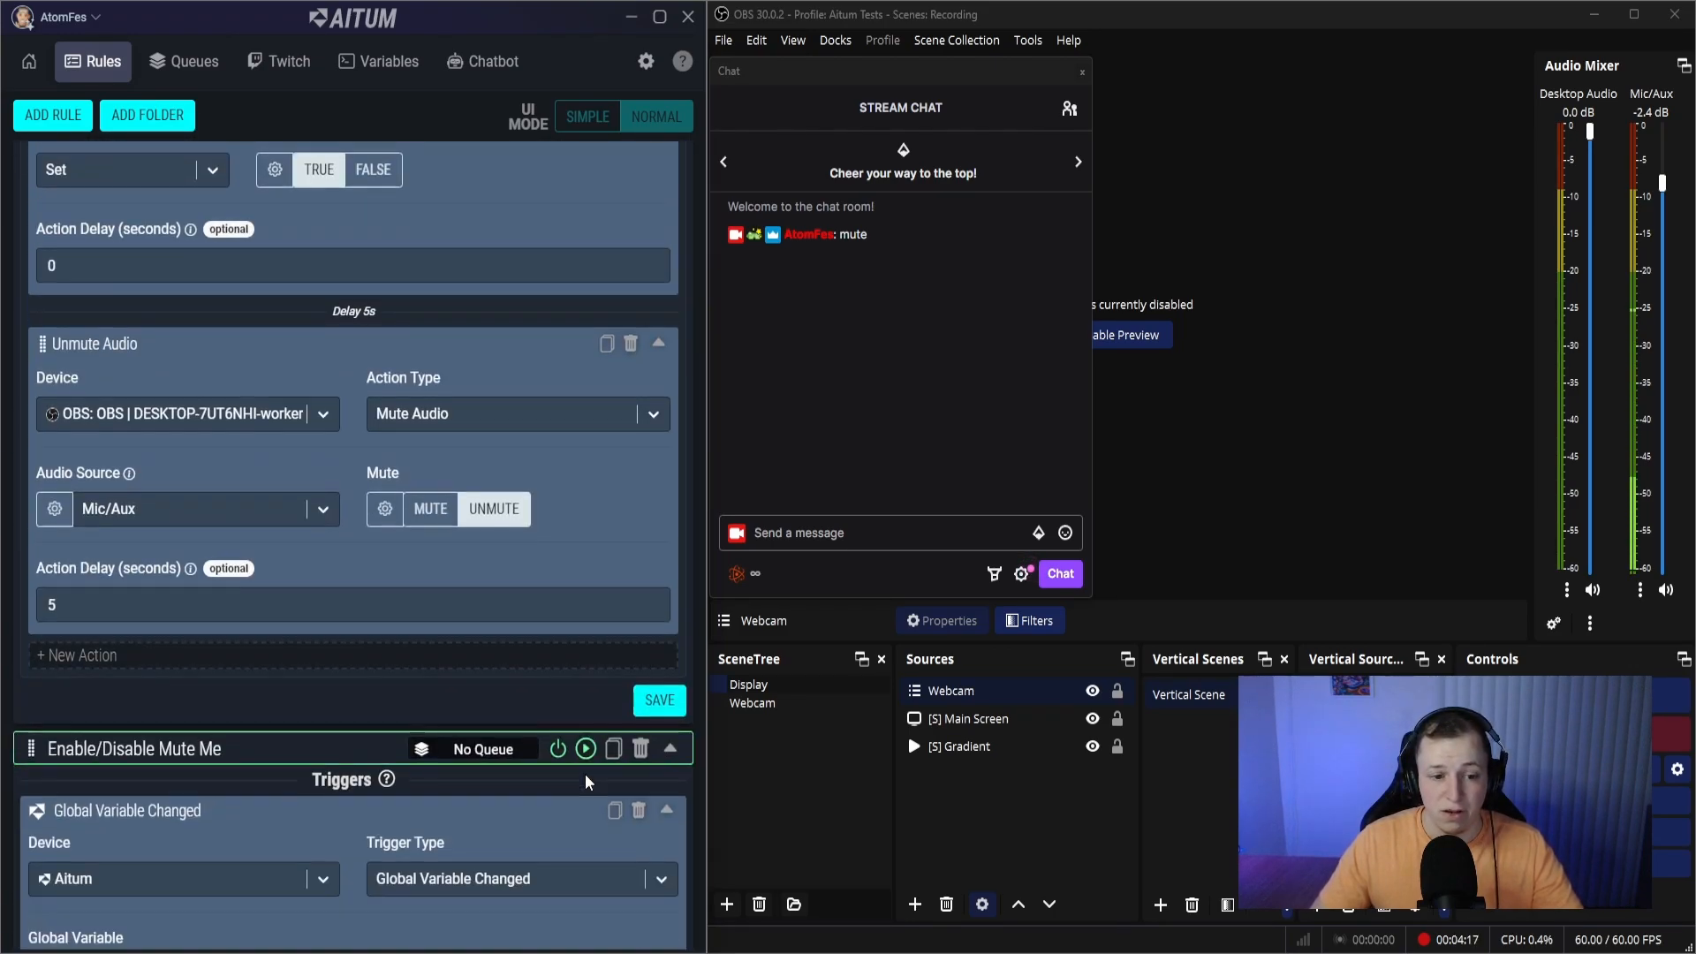
{"action": "scroll", "coordinate": [583, 768], "scroll_direction": "down", "scroll_amount": 15}
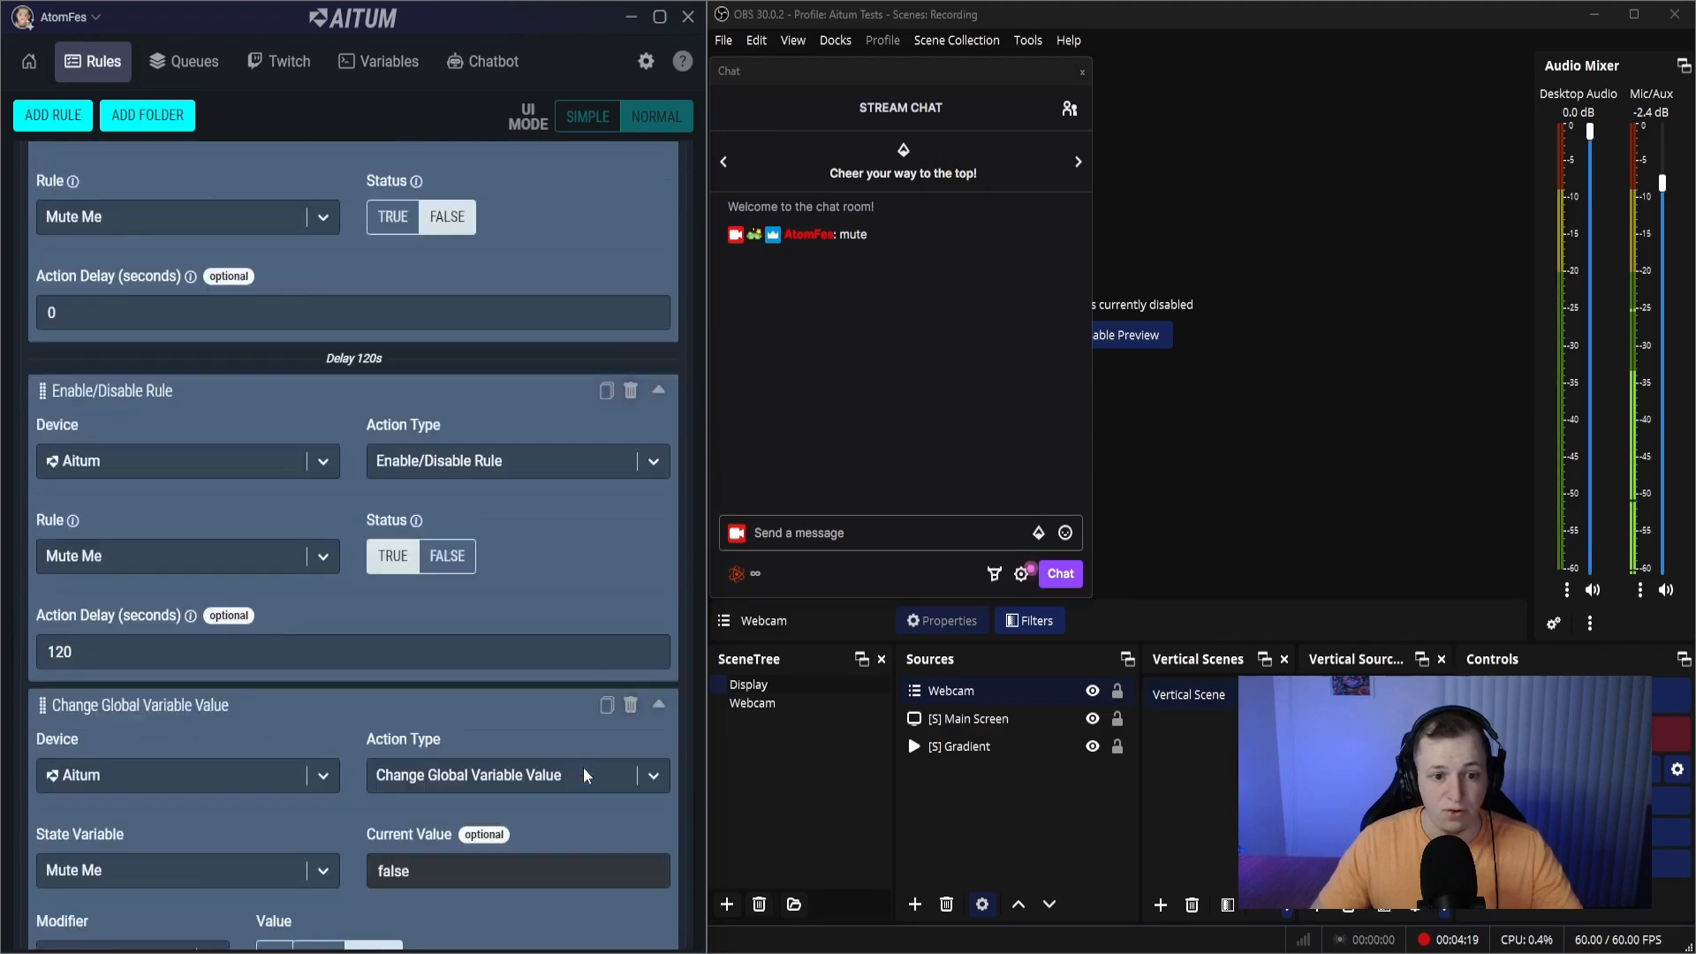
- Collapse the Mute Me and Enable/Disable Mute Me rules in the rule list
{"action": "scroll", "coordinate": [512, 609], "scroll_direction": "up", "scroll_amount": 10}
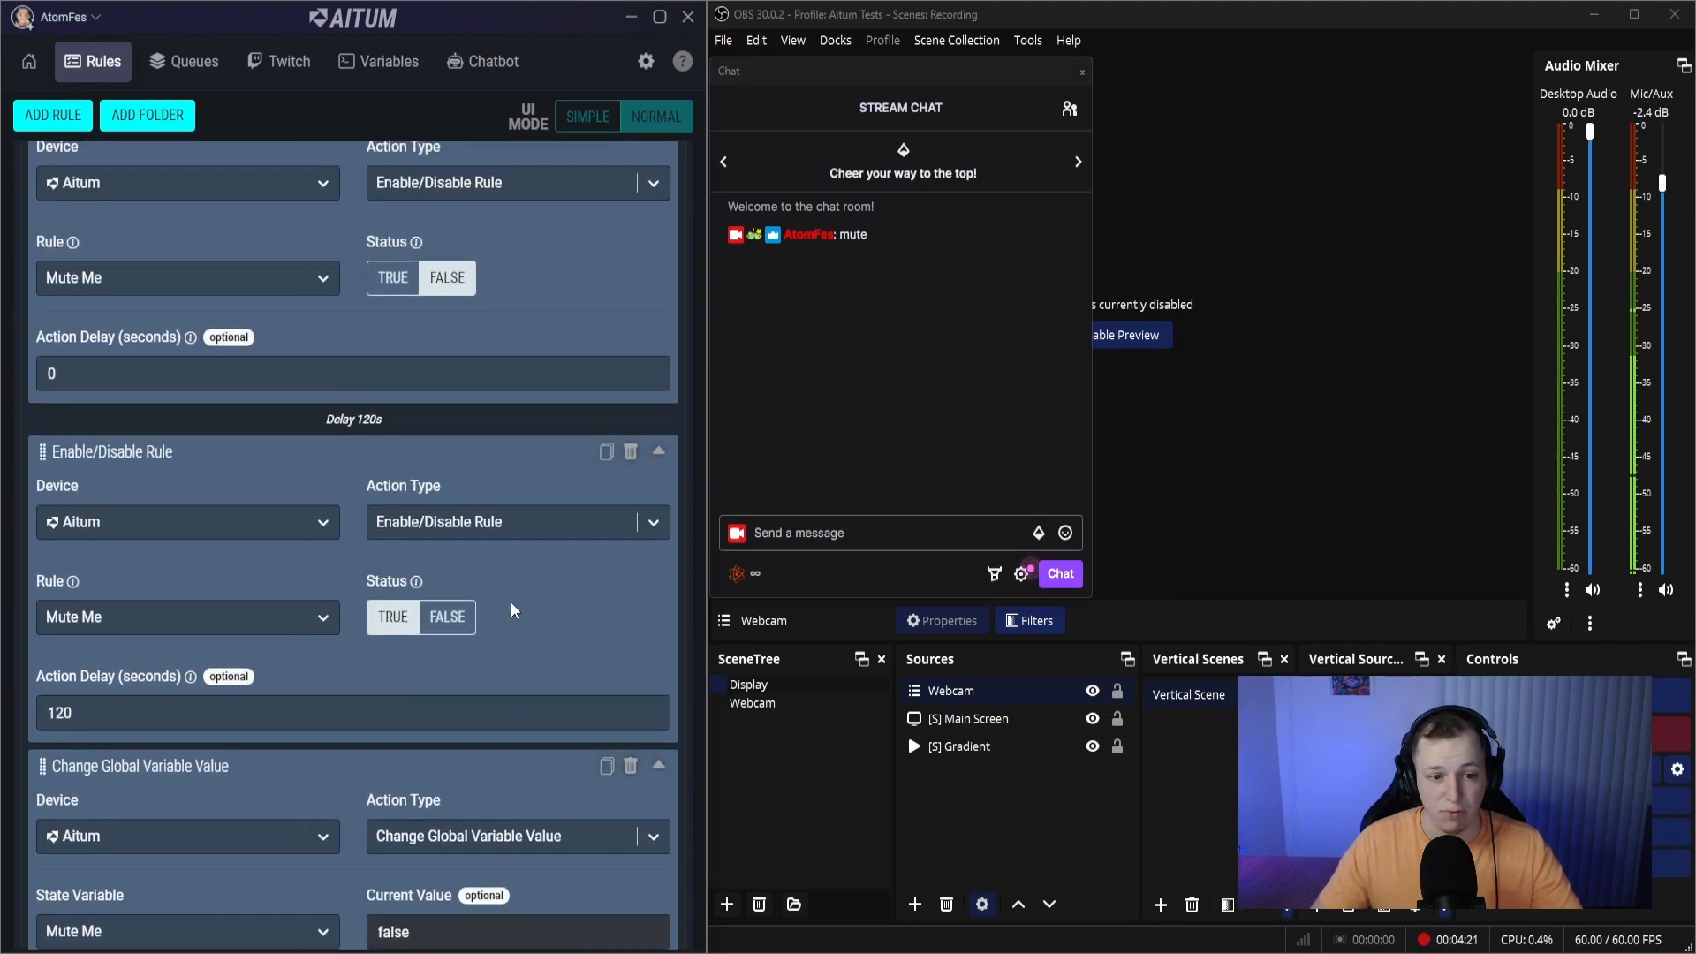
{"action": "scroll", "coordinate": [619, 645], "scroll_direction": "up", "scroll_amount": 10}
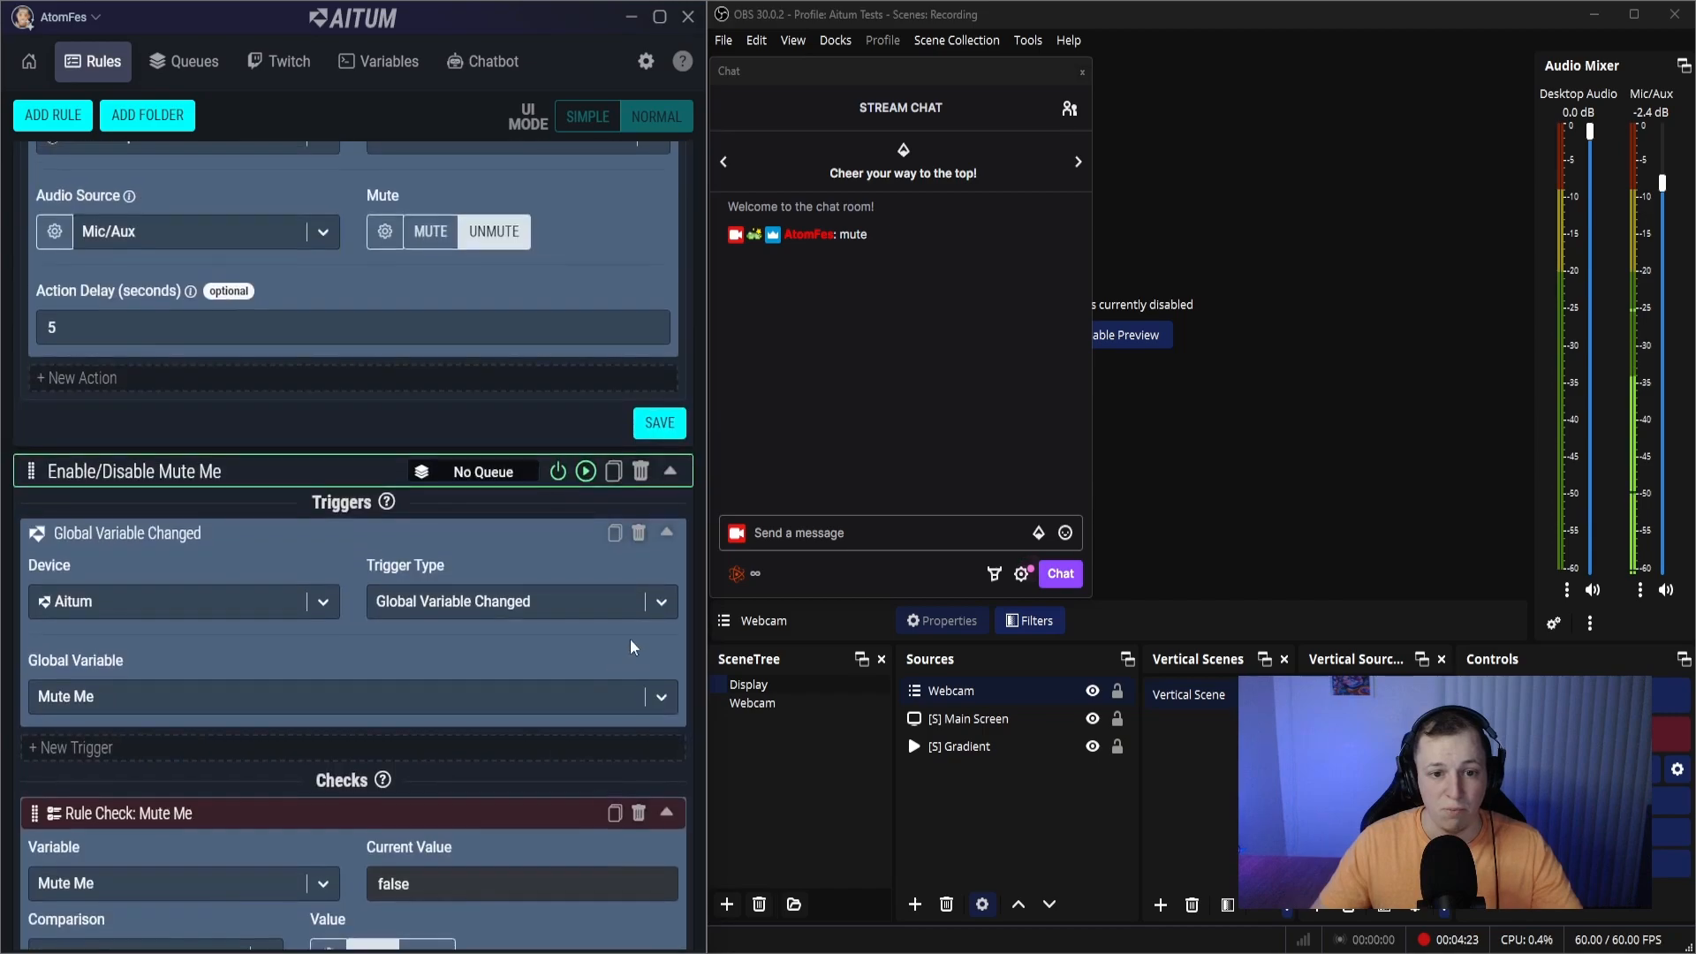
{"action": "scroll", "coordinate": [659, 452], "scroll_direction": "up", "scroll_amount": 10}
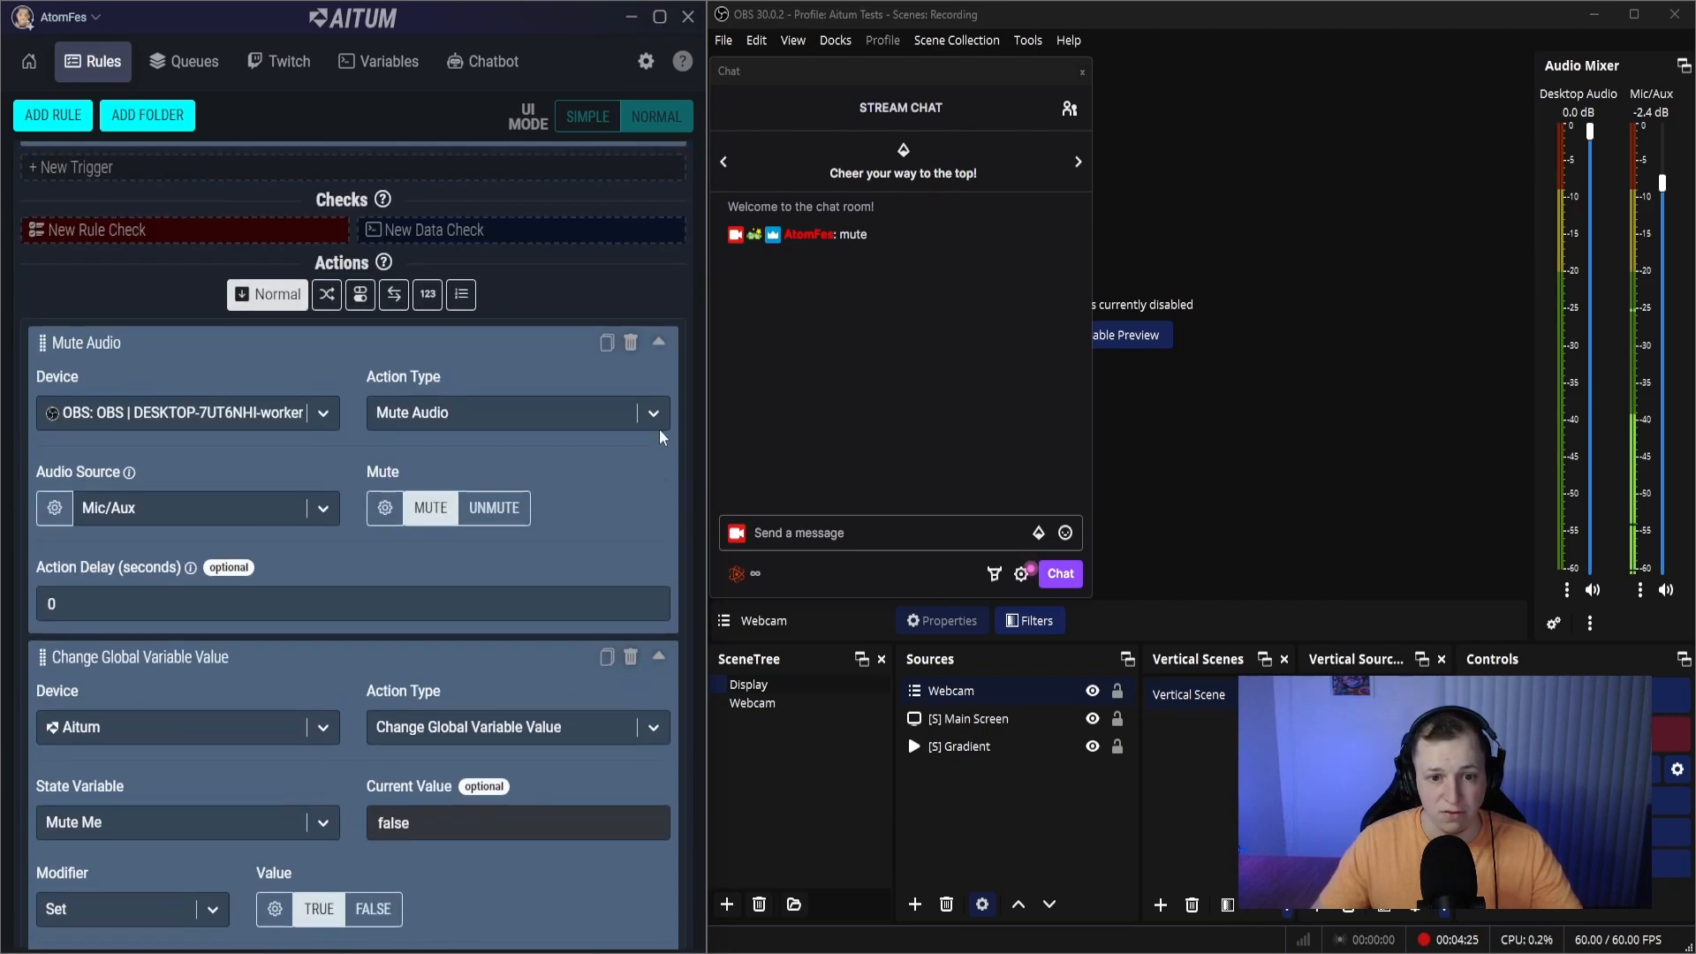
{"action": "left_click", "coordinate": [669, 211]}
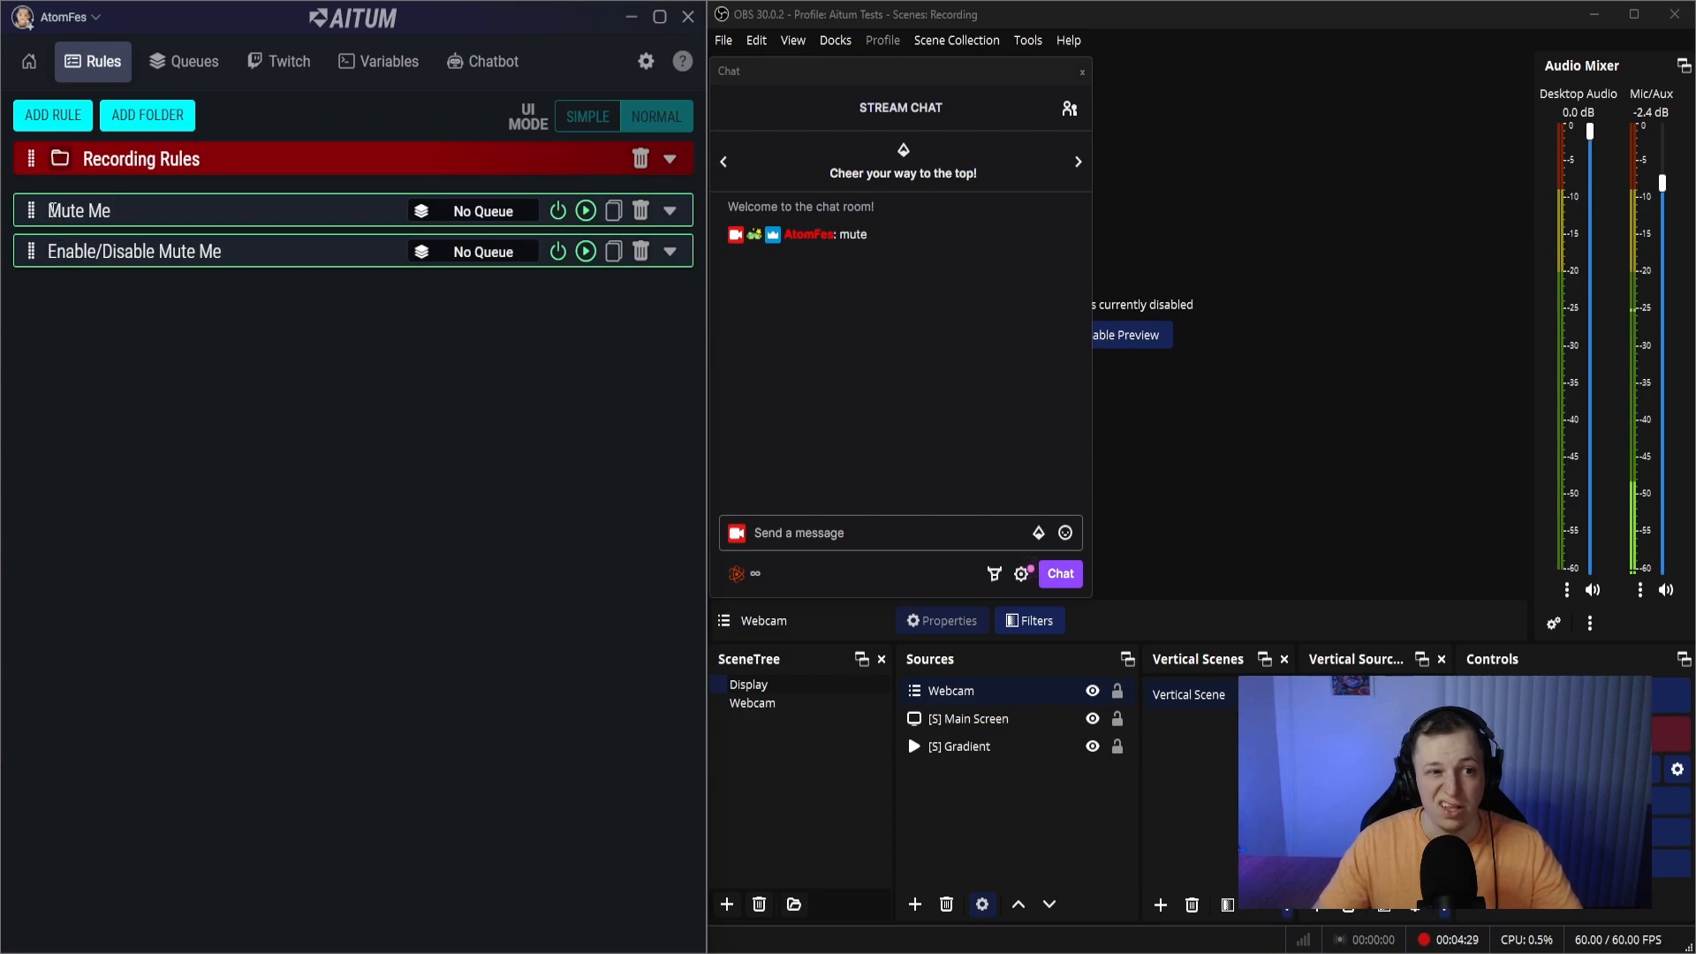
- Send the message "mute" in the stream chat to test the Mute Me rule
{"action": "left_click", "coordinate": [789, 528]}
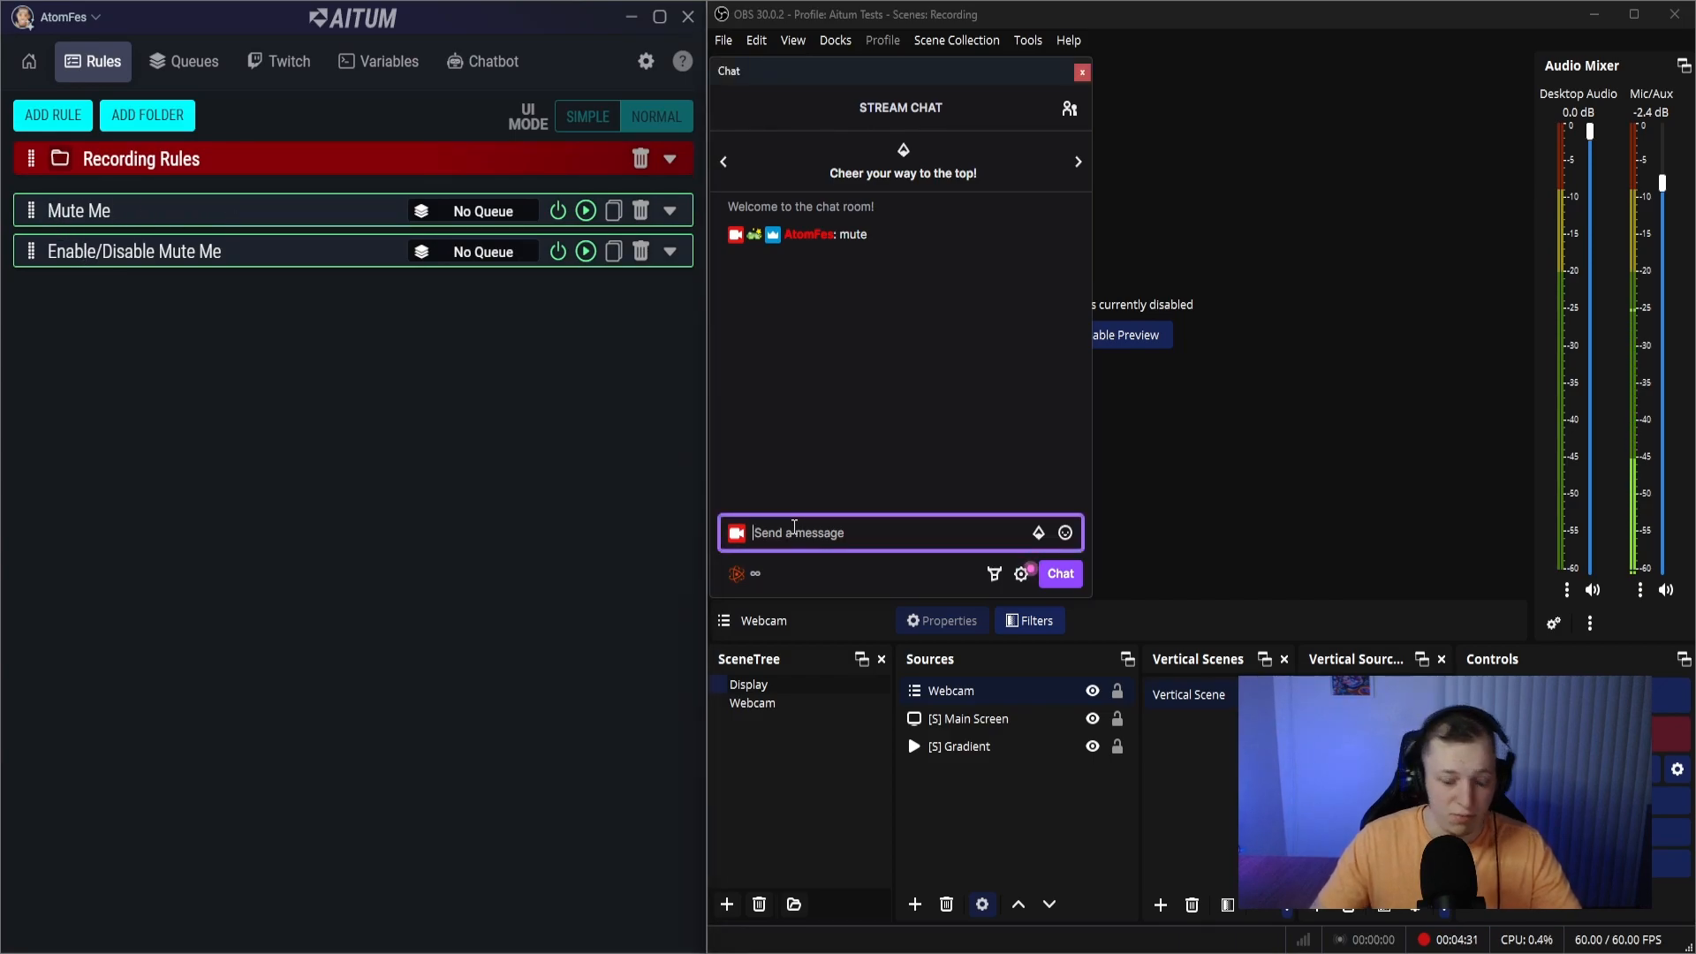
{"action": "type", "text": "mute"}
{"action": "key", "text": "Return"}
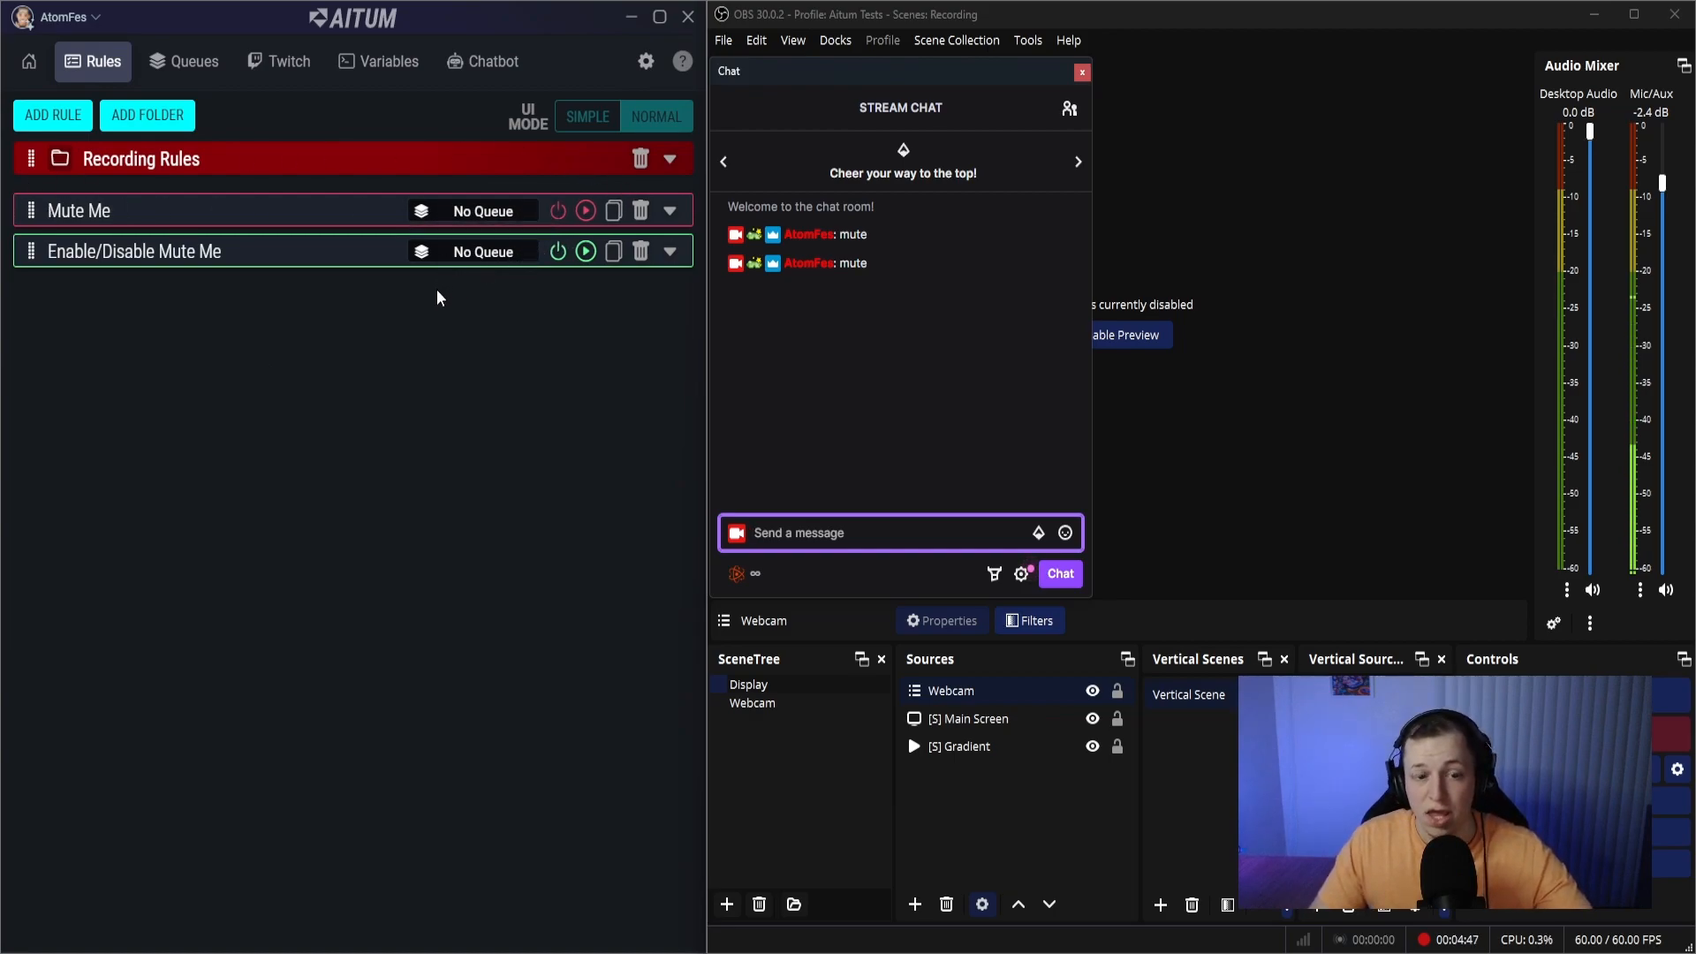
- Examine the checks and actions of the Enable/Disable Mute Me rule and the current value of the Mute Me global variable
{"action": "left_click", "coordinate": [669, 253]}
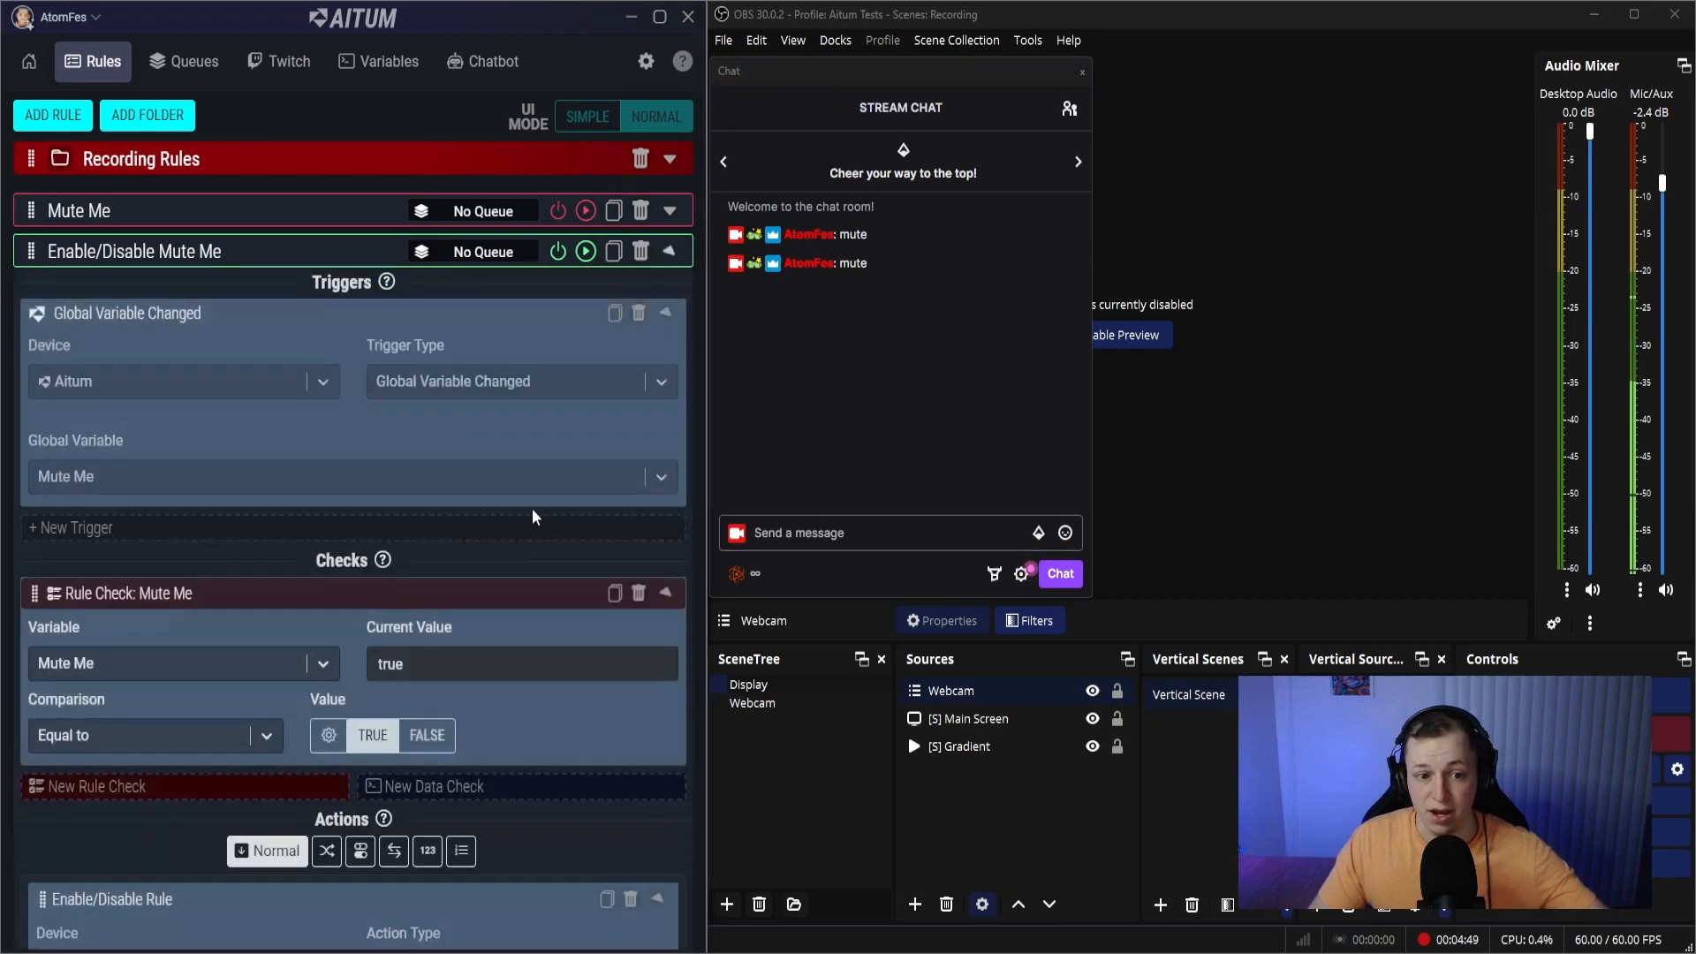
{"action": "scroll", "coordinate": [533, 509], "scroll_direction": "down", "scroll_amount": 8}
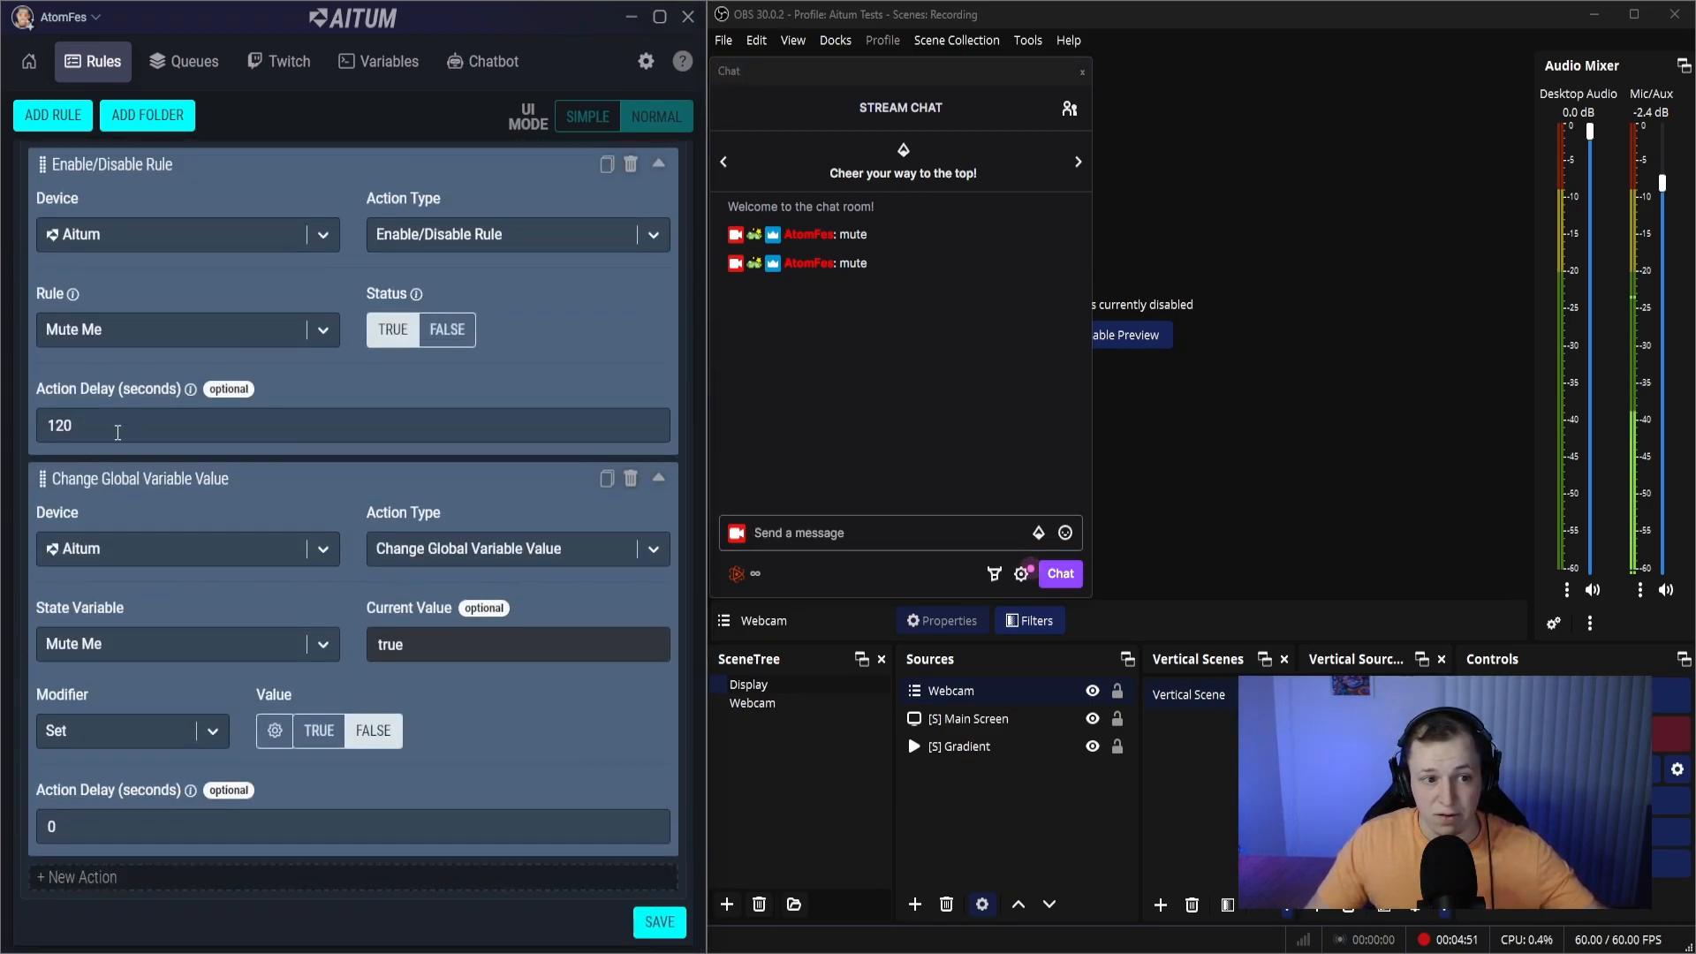
{"action": "scroll", "coordinate": [182, 380], "scroll_direction": "up", "scroll_amount": 2}
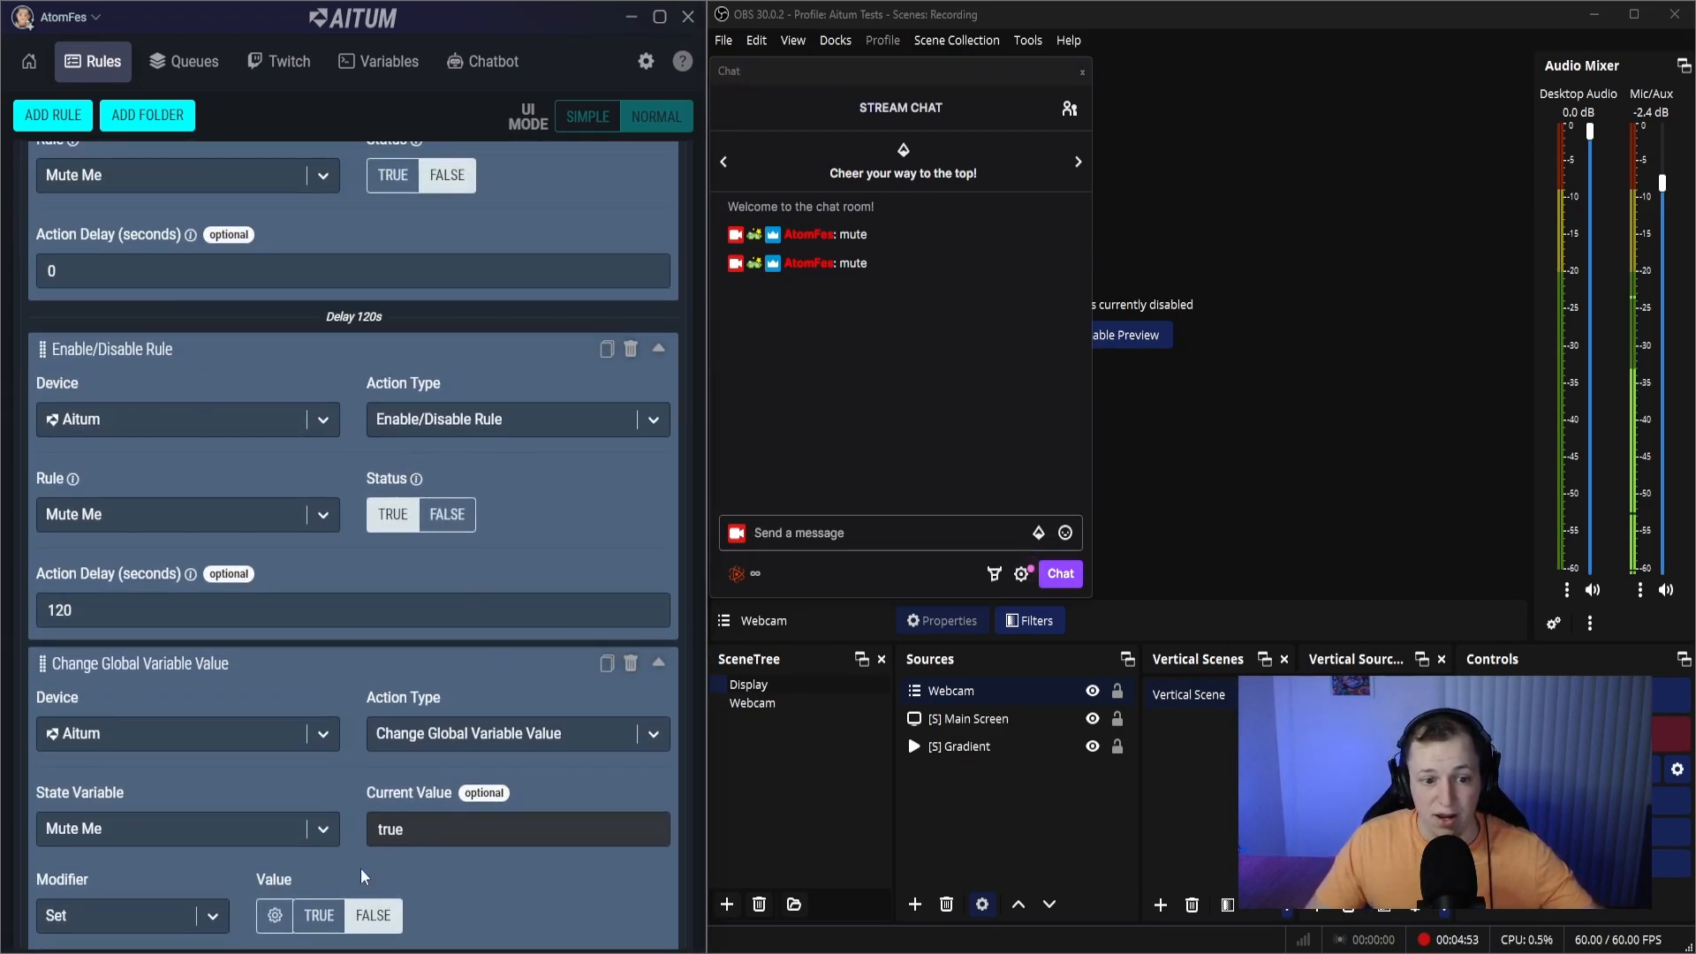
{"action": "left_click", "coordinate": [378, 61]}
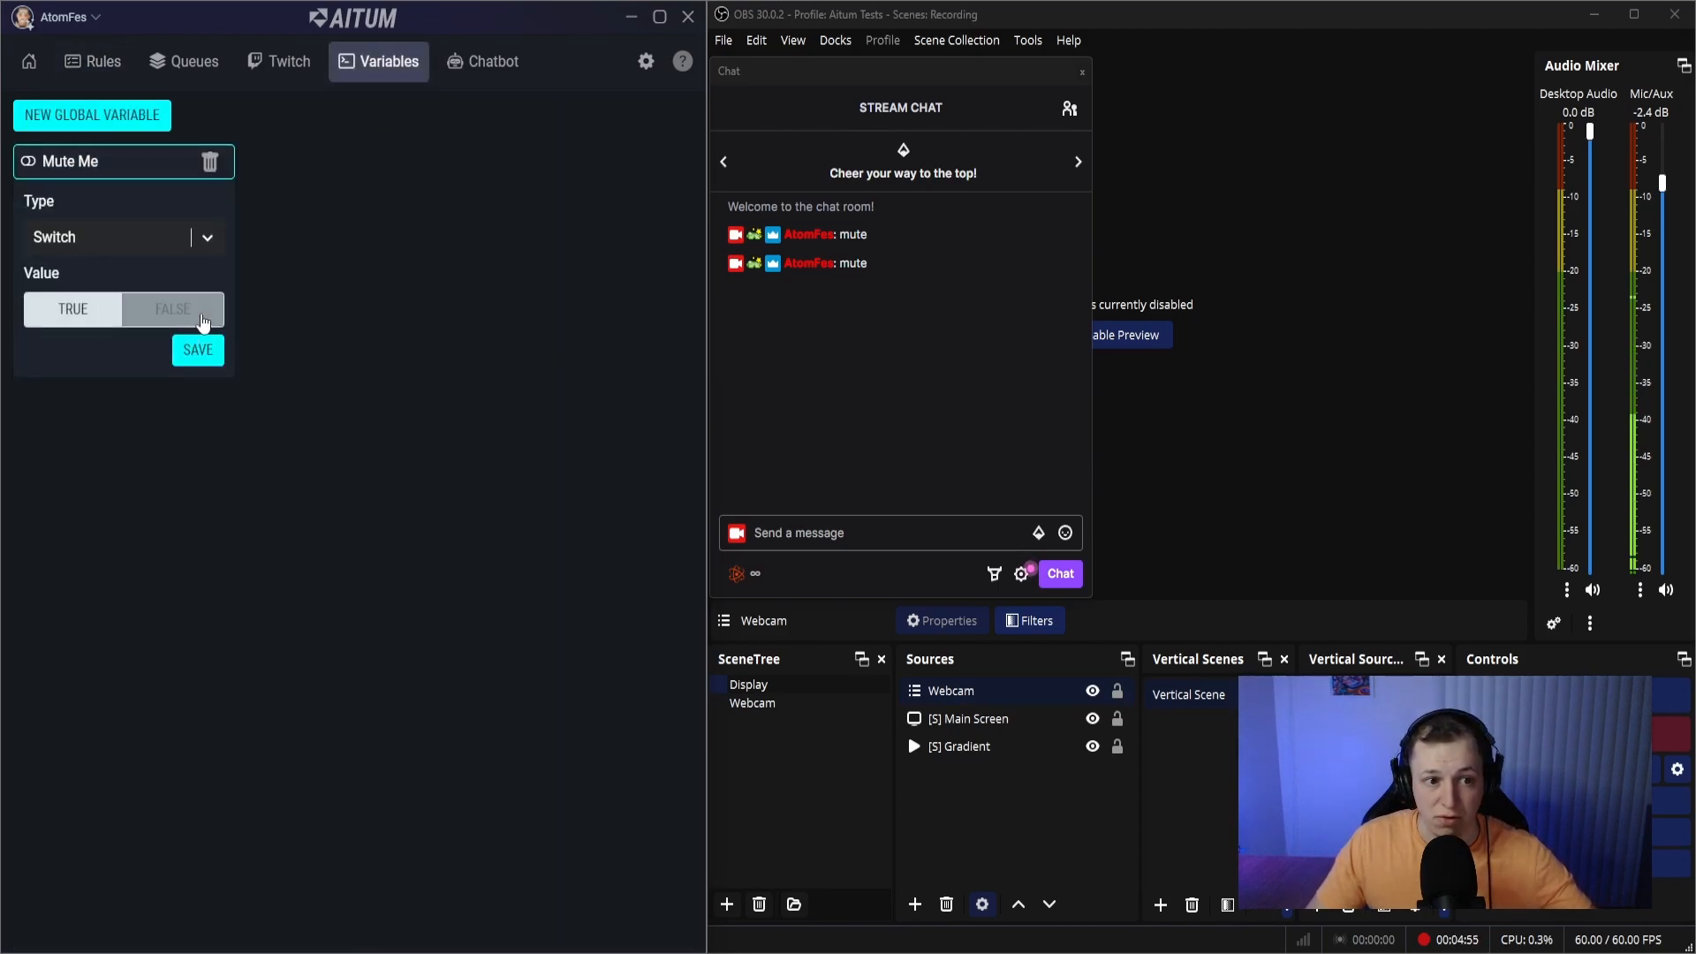
- Return to the rules and check the Enable/Disable Mute Me rule's delayed re-enable action and variable reset after the cooldown
{"action": "left_click", "coordinate": [92, 61]}
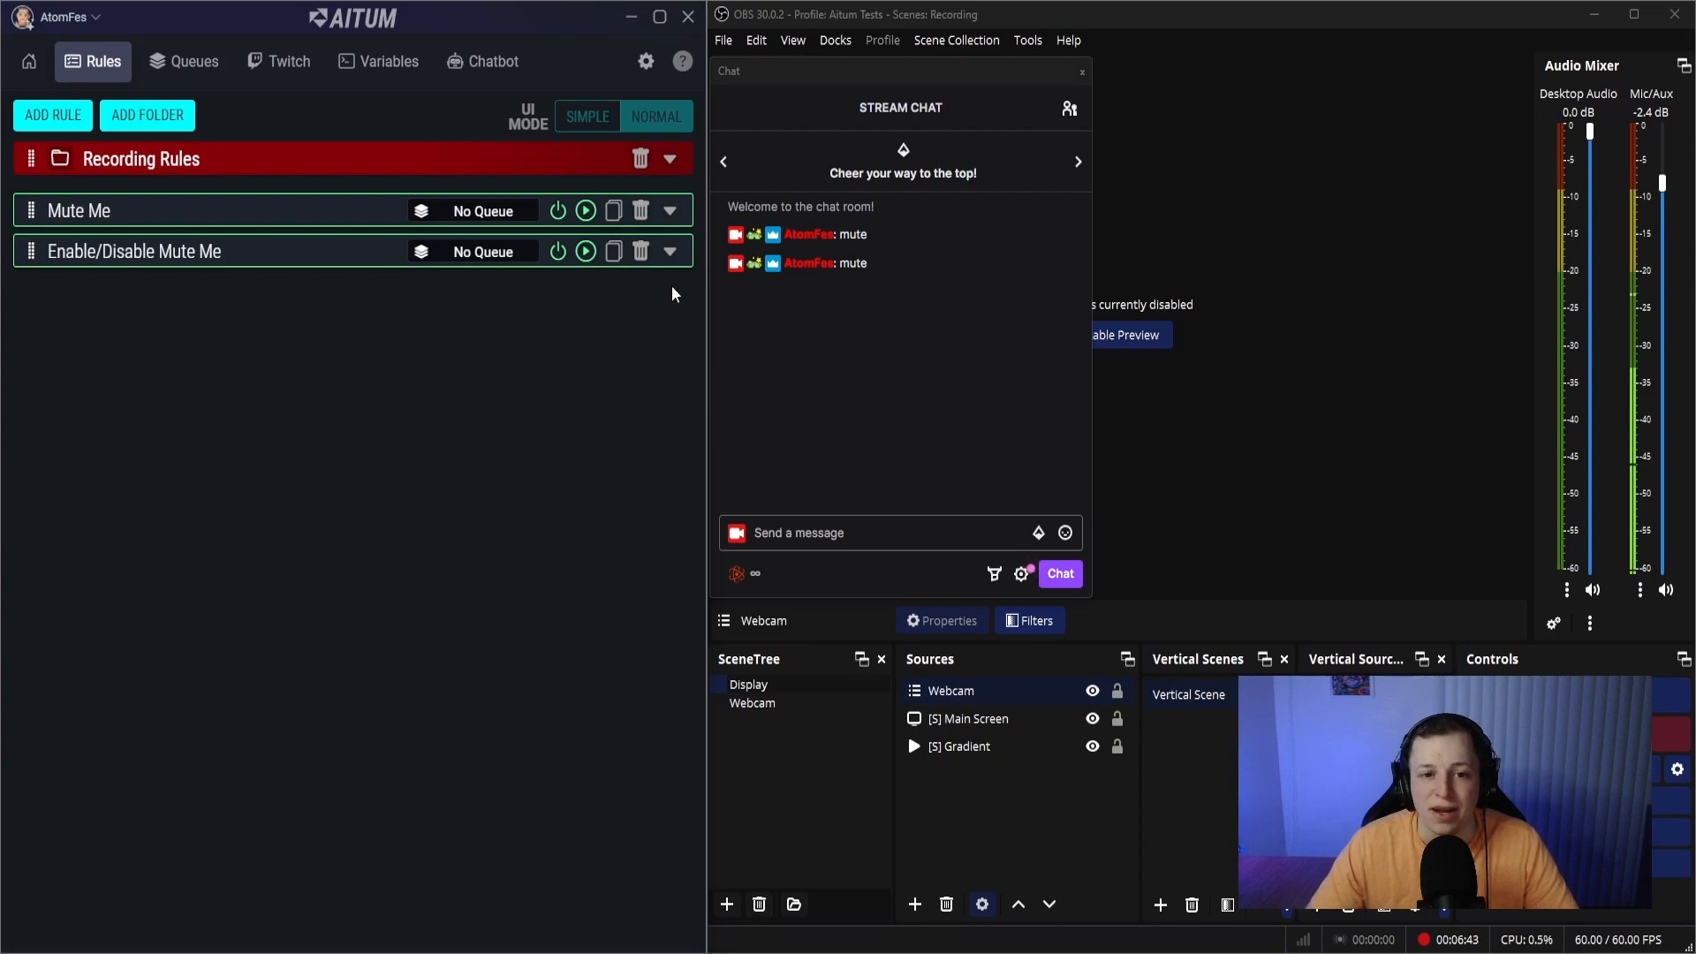
{"action": "left_click", "coordinate": [670, 252]}
{"action": "scroll", "coordinate": [587, 410], "scroll_direction": "down", "scroll_amount": 10}
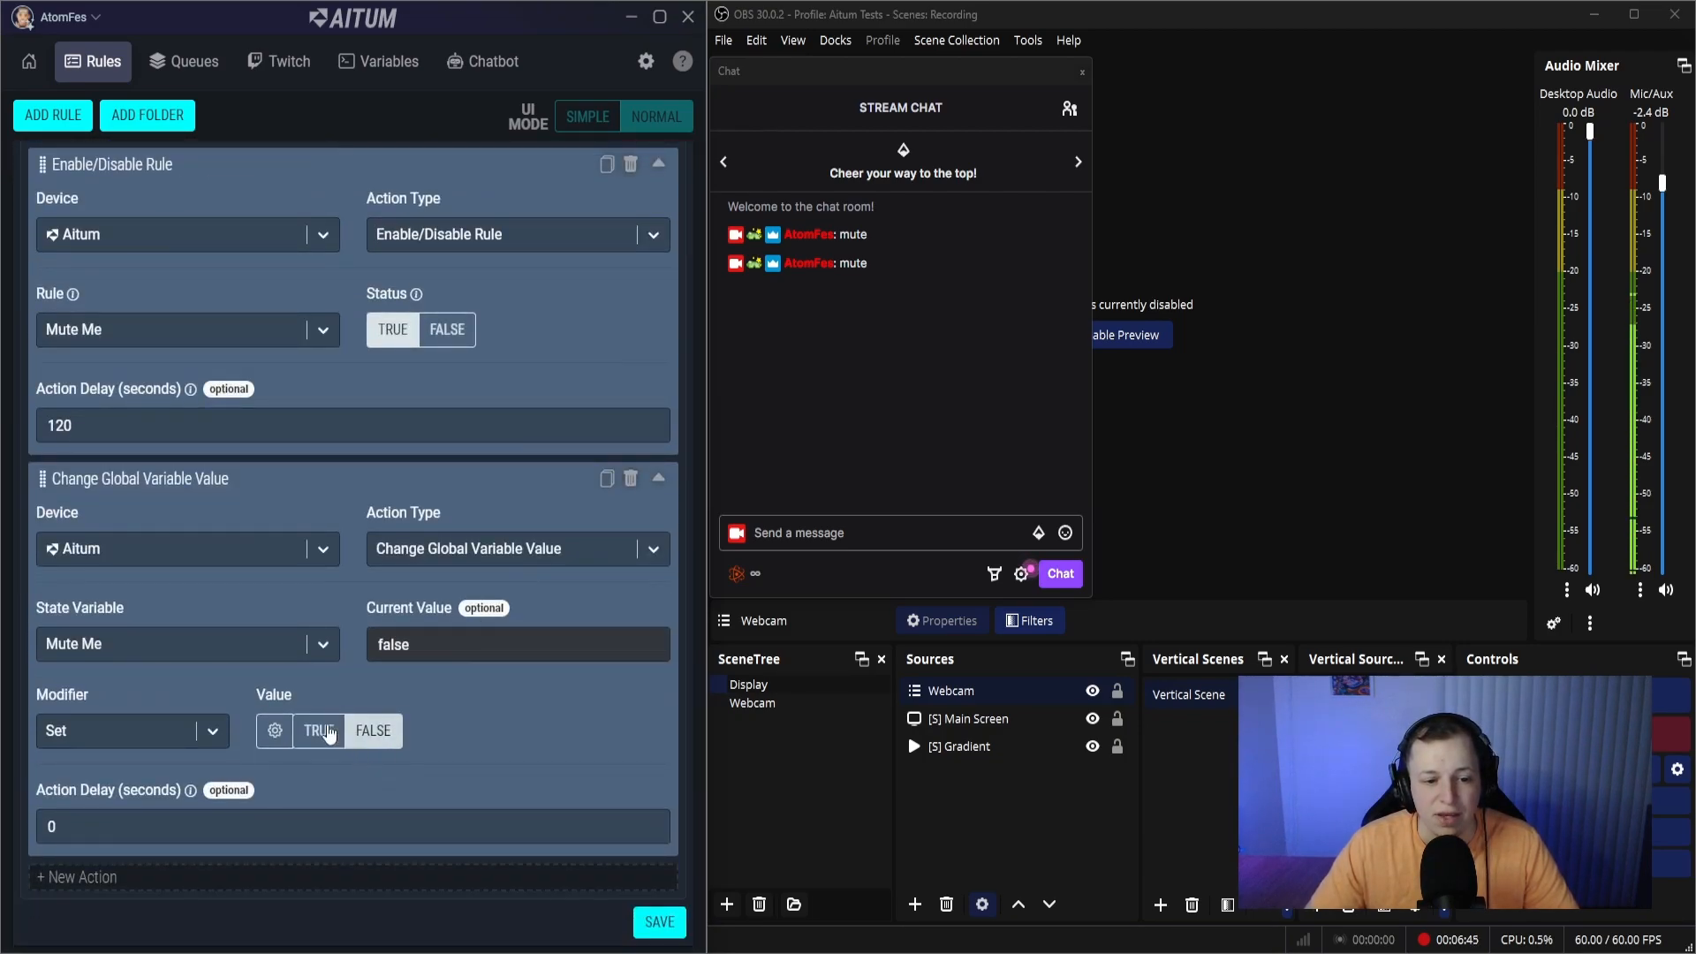
{"action": "scroll", "coordinate": [216, 622], "scroll_direction": "up", "scroll_amount": 4}
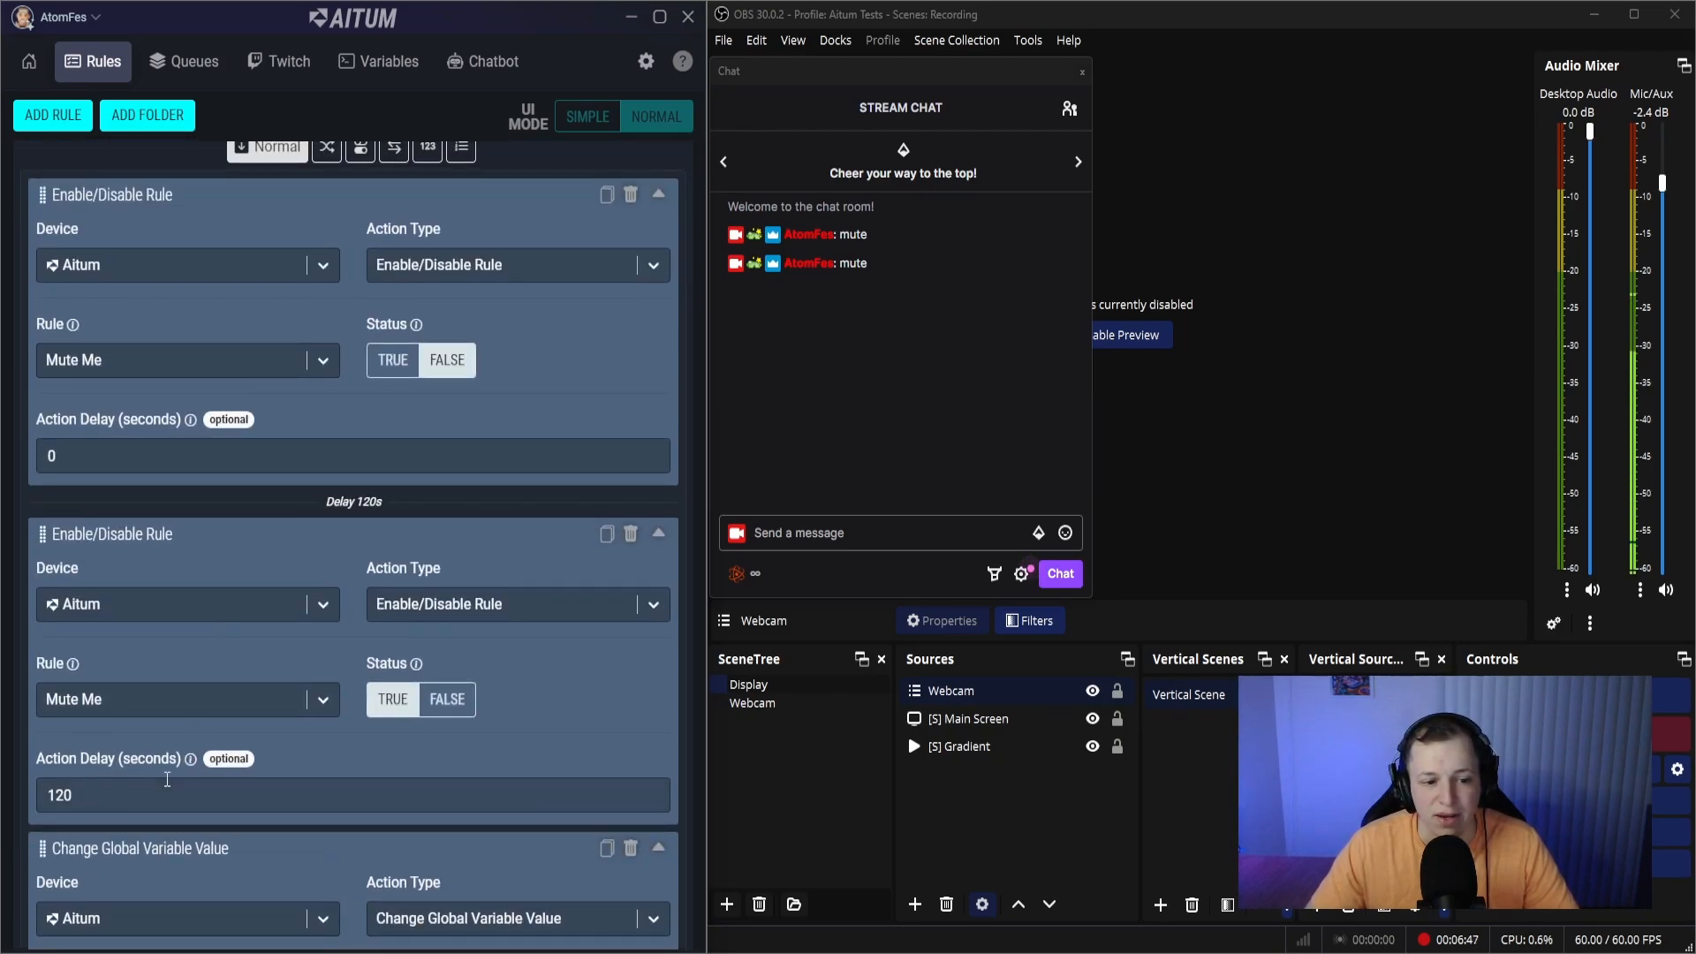